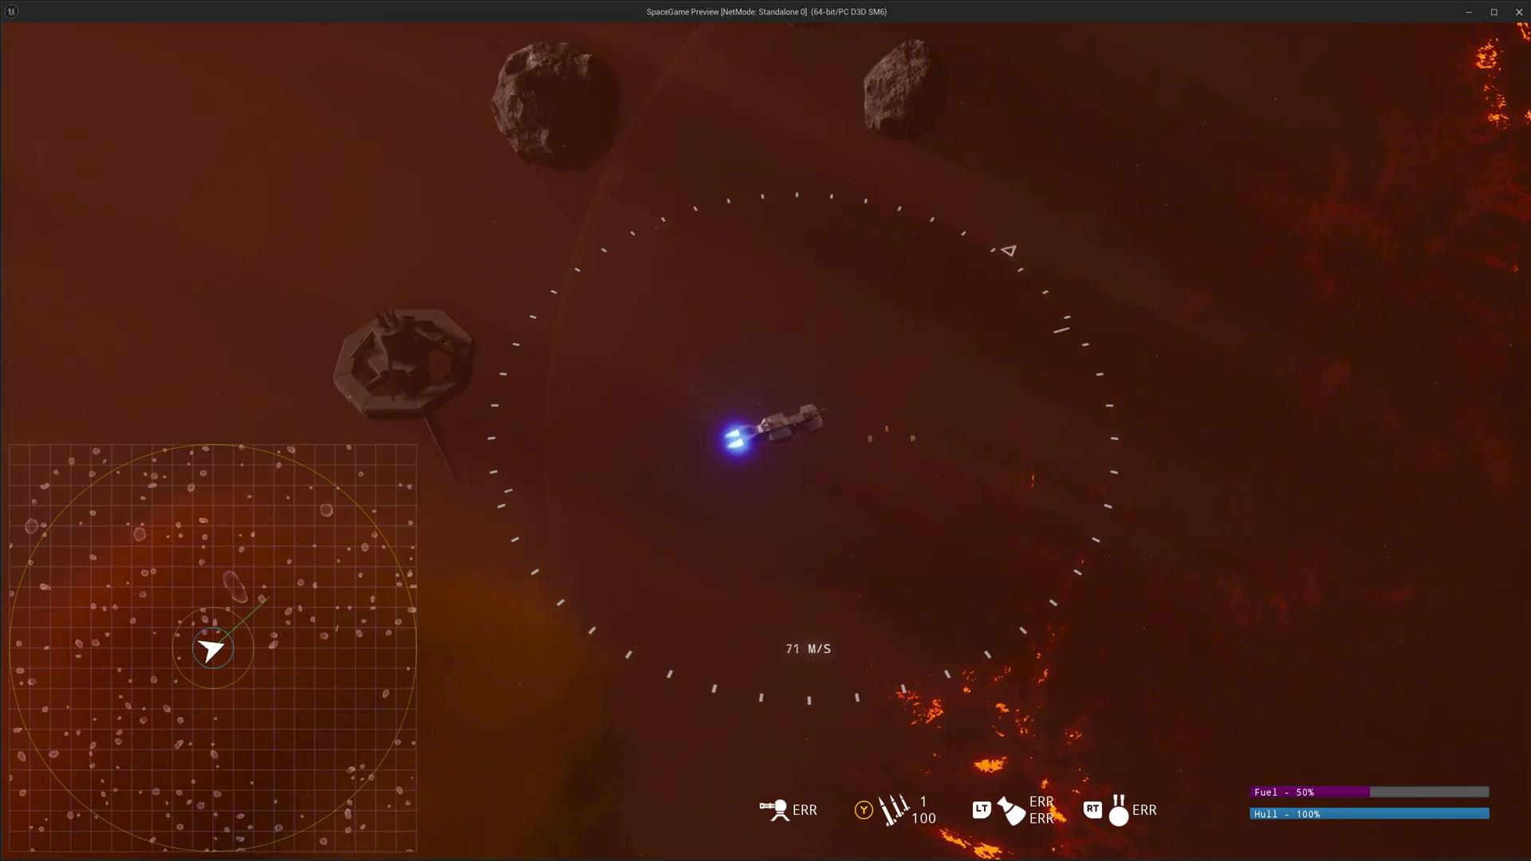
Fly the ship past the volcanic planet in the SpaceGame preview, steering and thrusting through the missile fire
{"action": "key", "text": "w"}
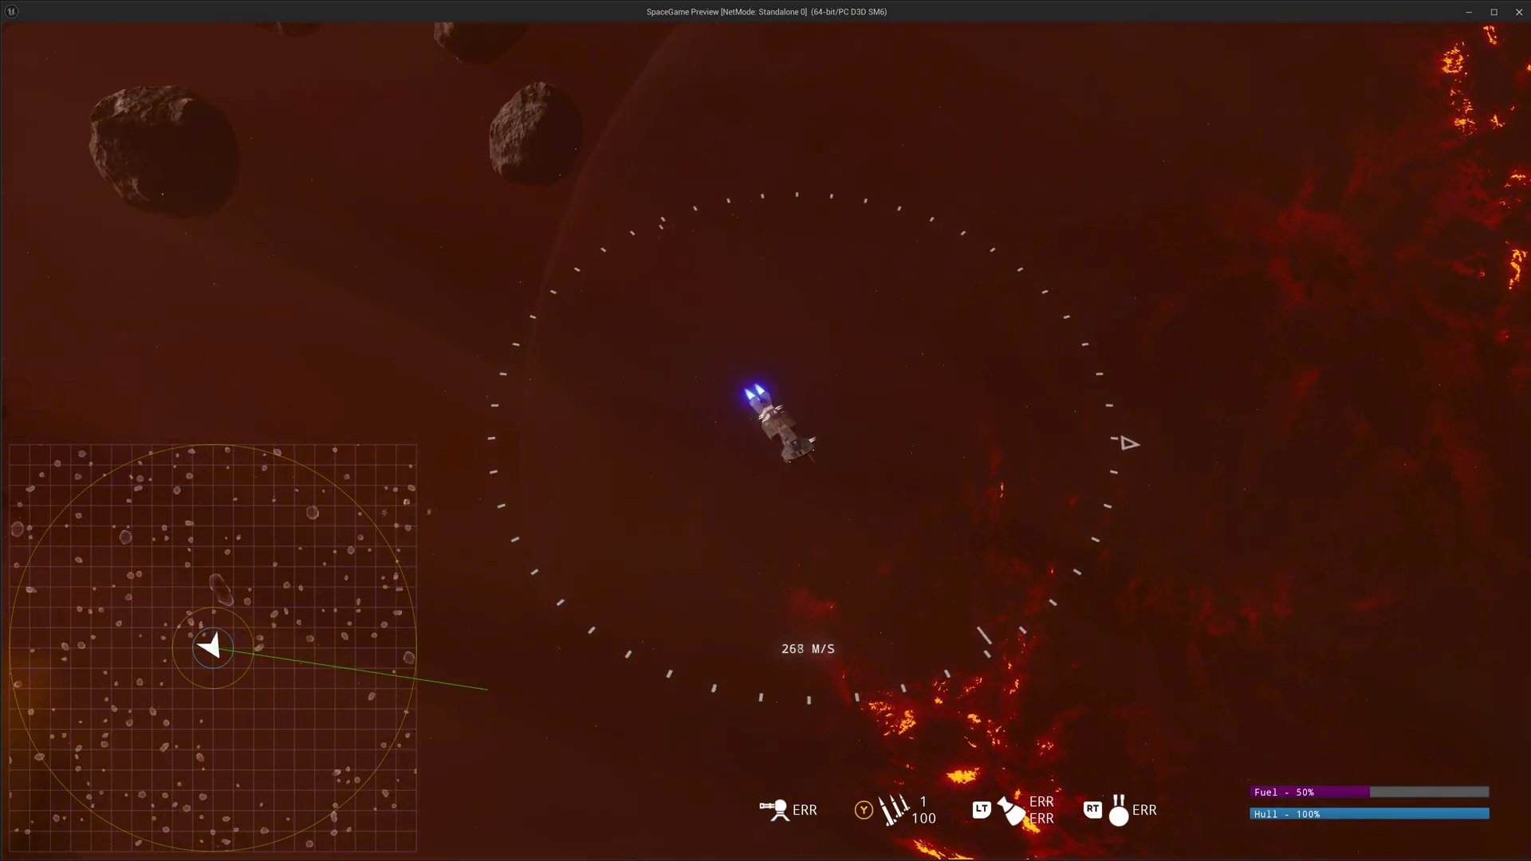
{"action": "key", "text": "w"}
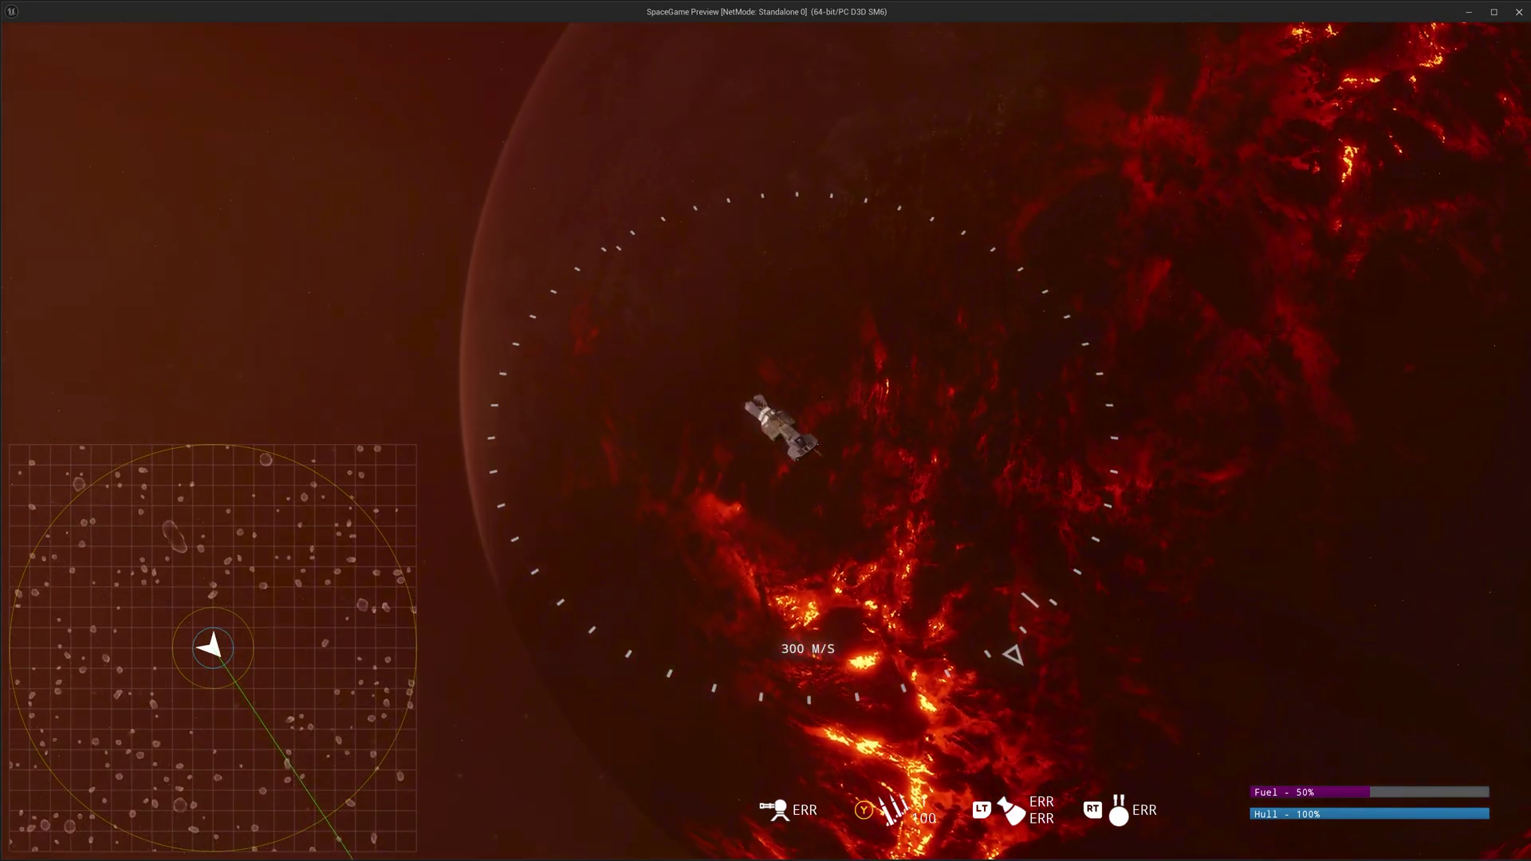
{"action": "key", "text": "a"}
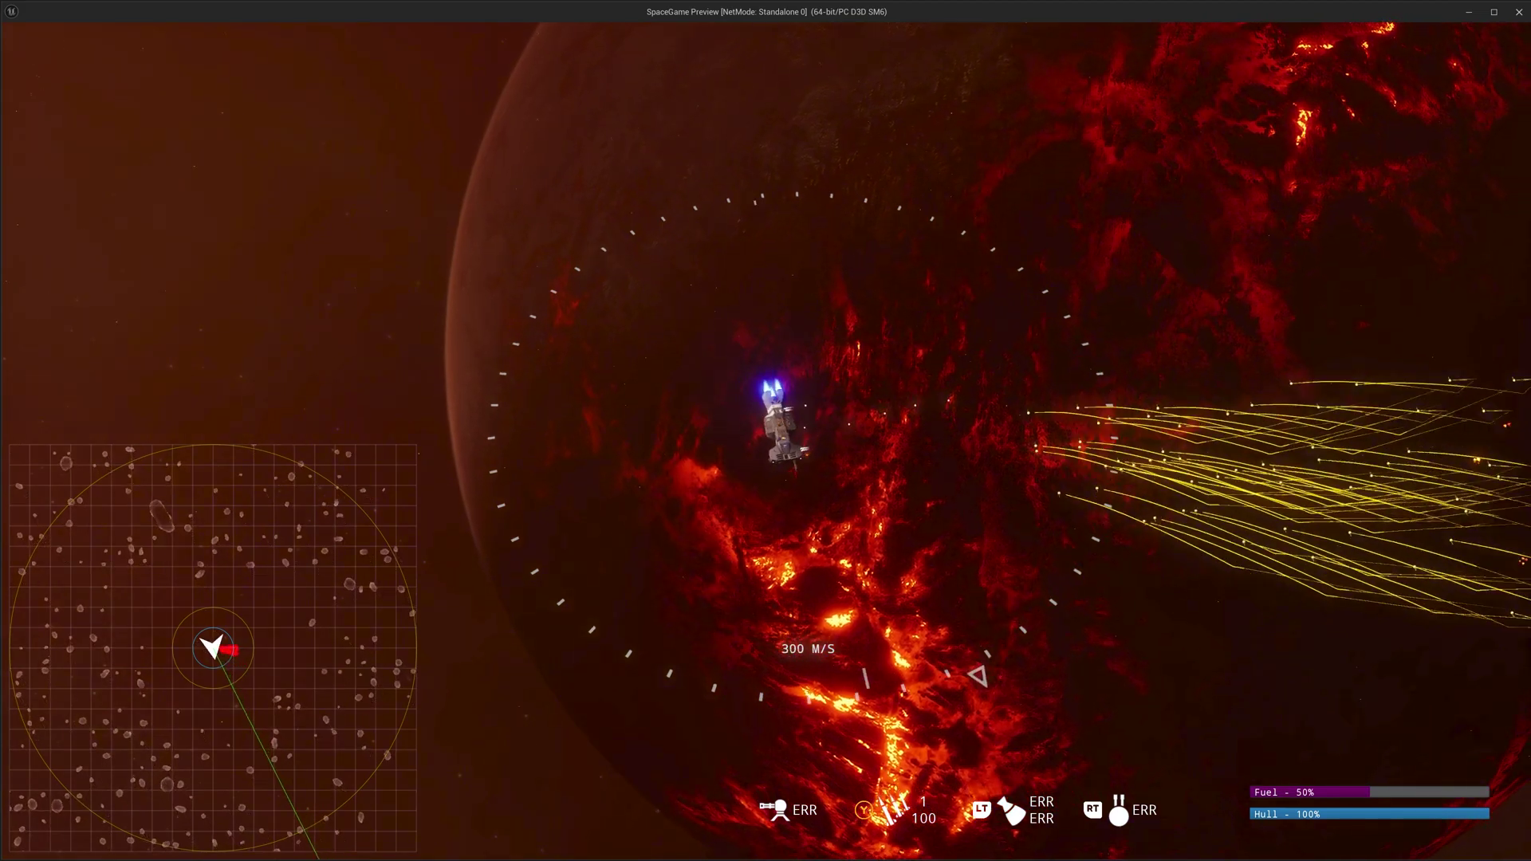
{"action": "key", "text": "d"}
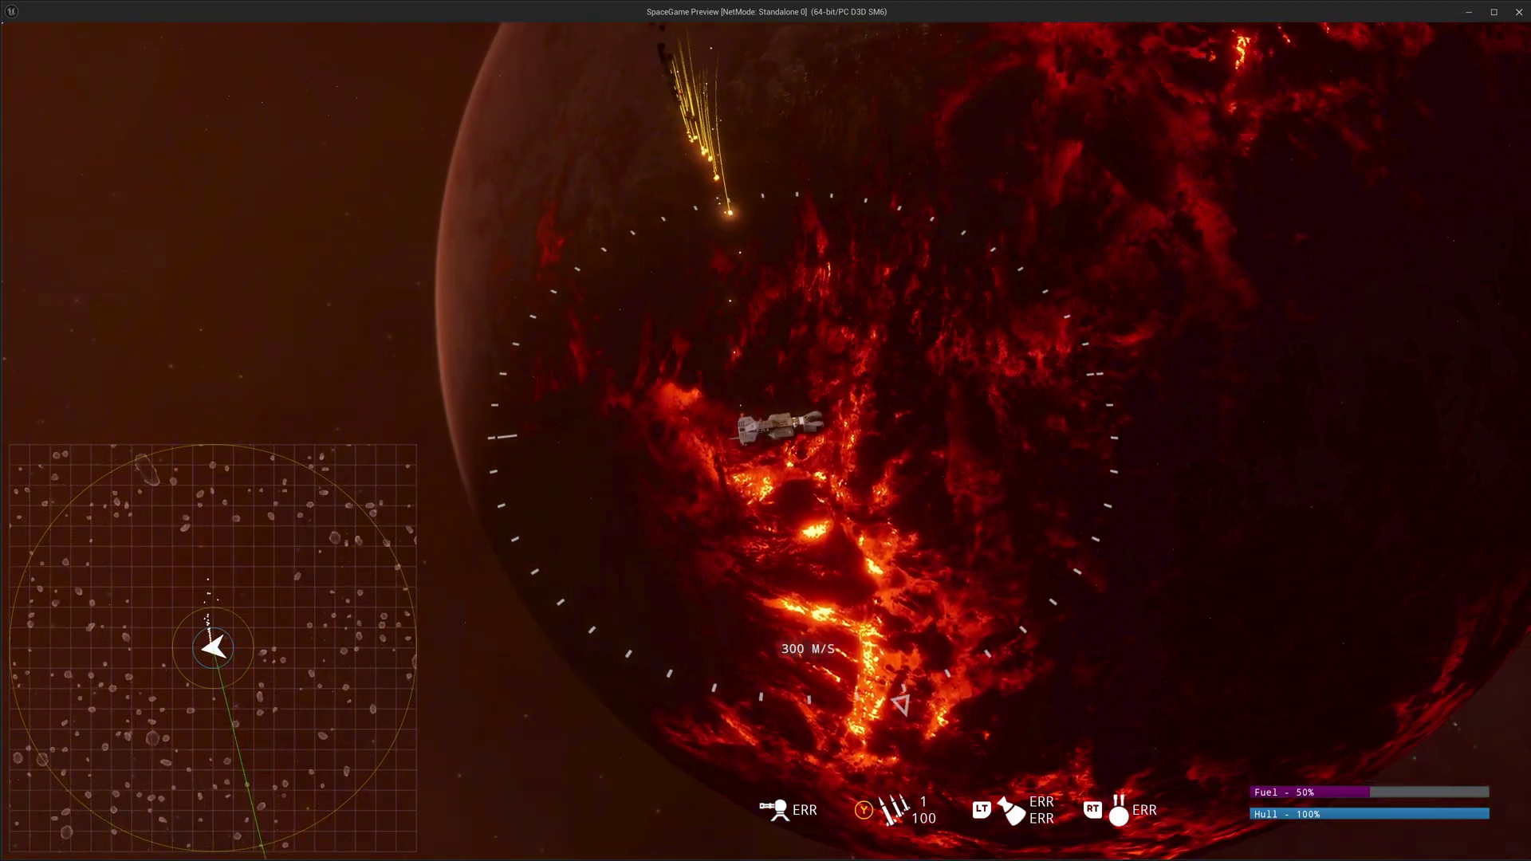
{"action": "key", "text": "w"}
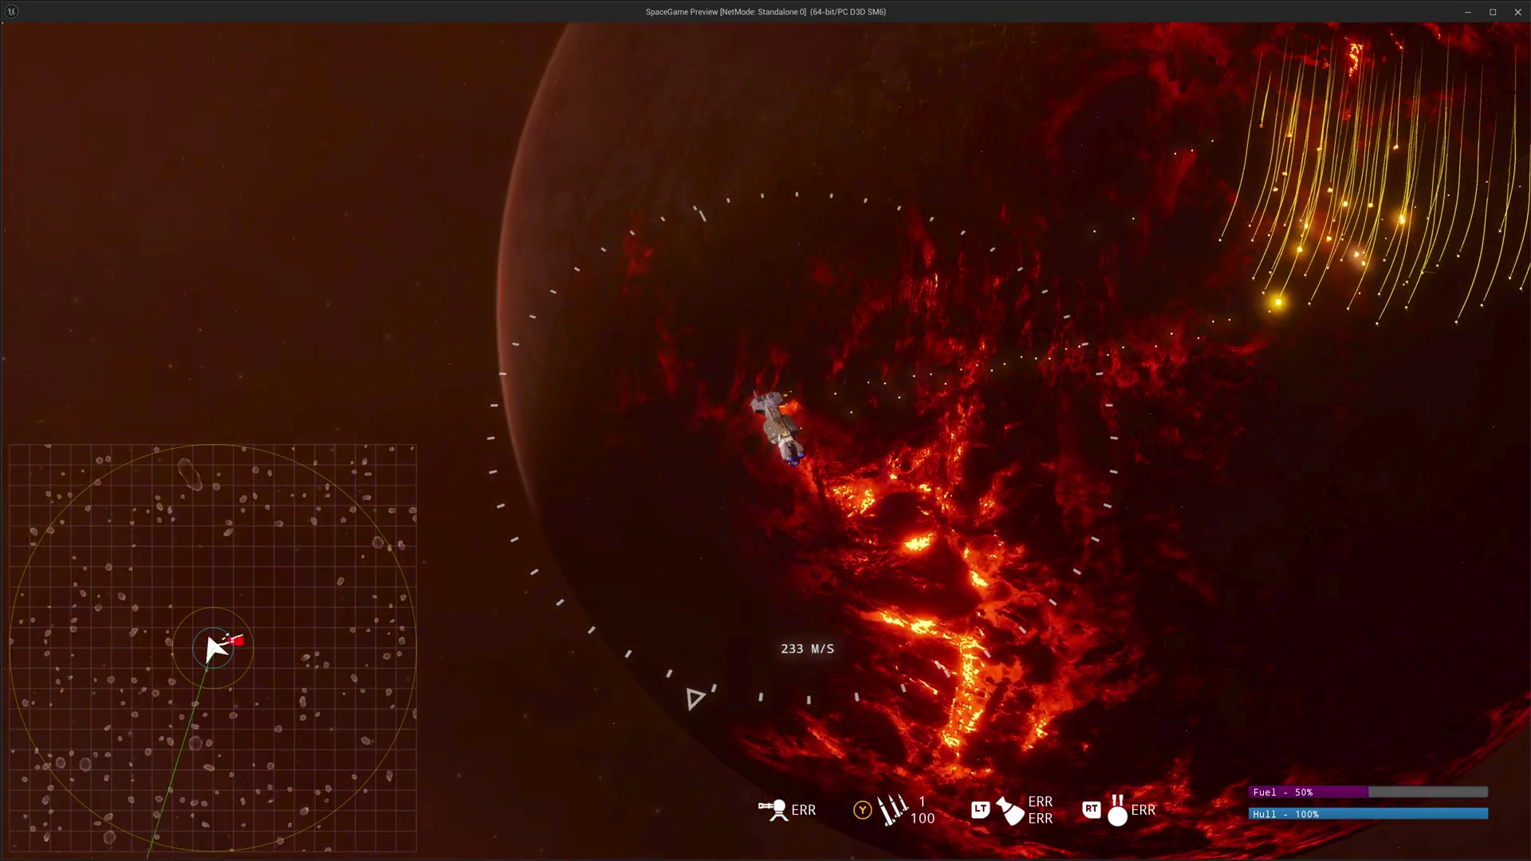
{"action": "key", "text": "w"}
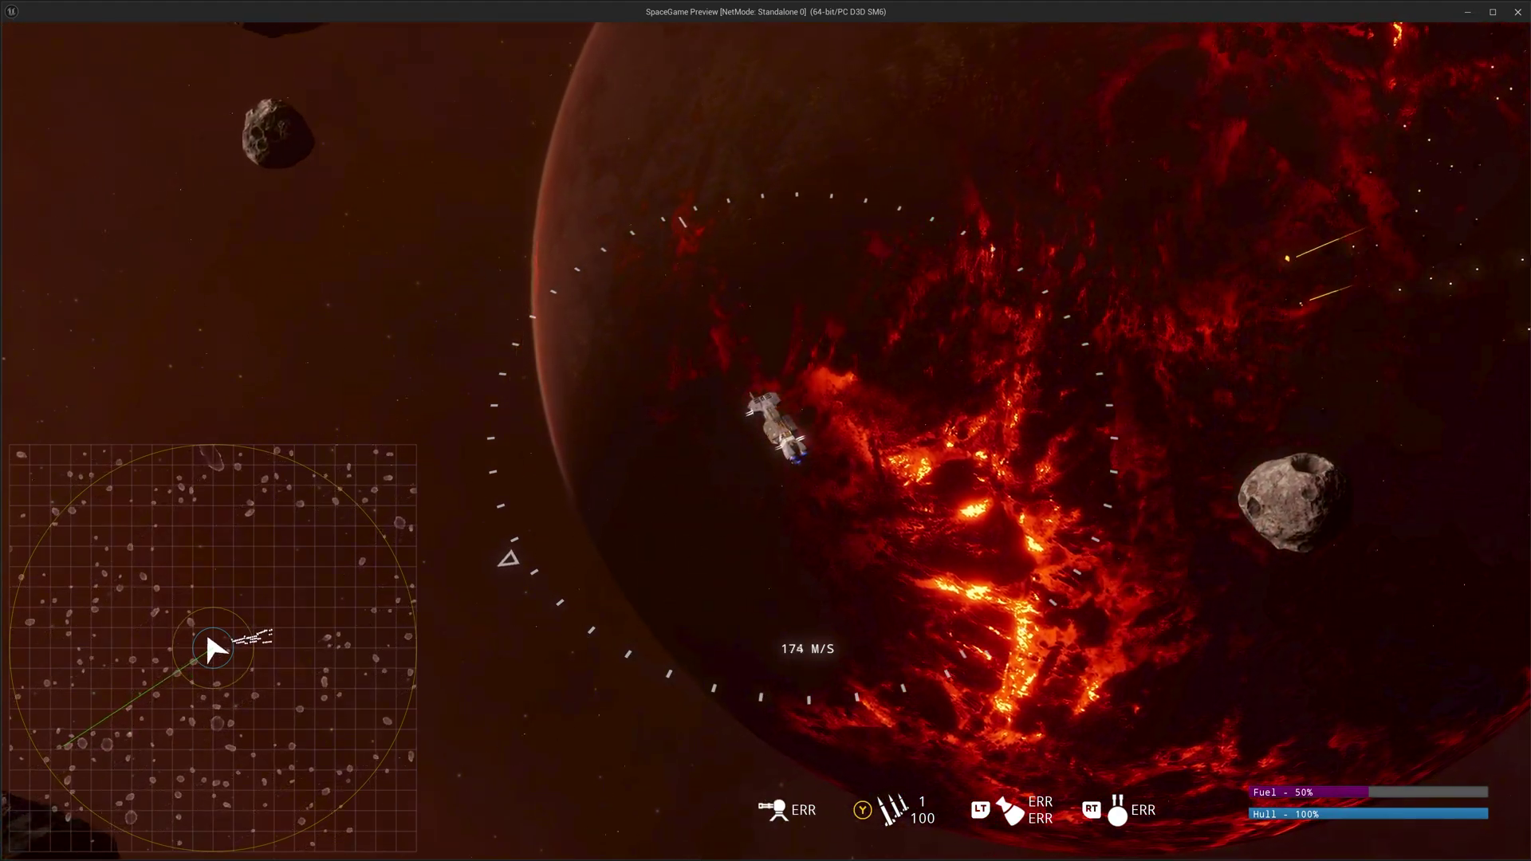
{"action": "key", "text": "w"}
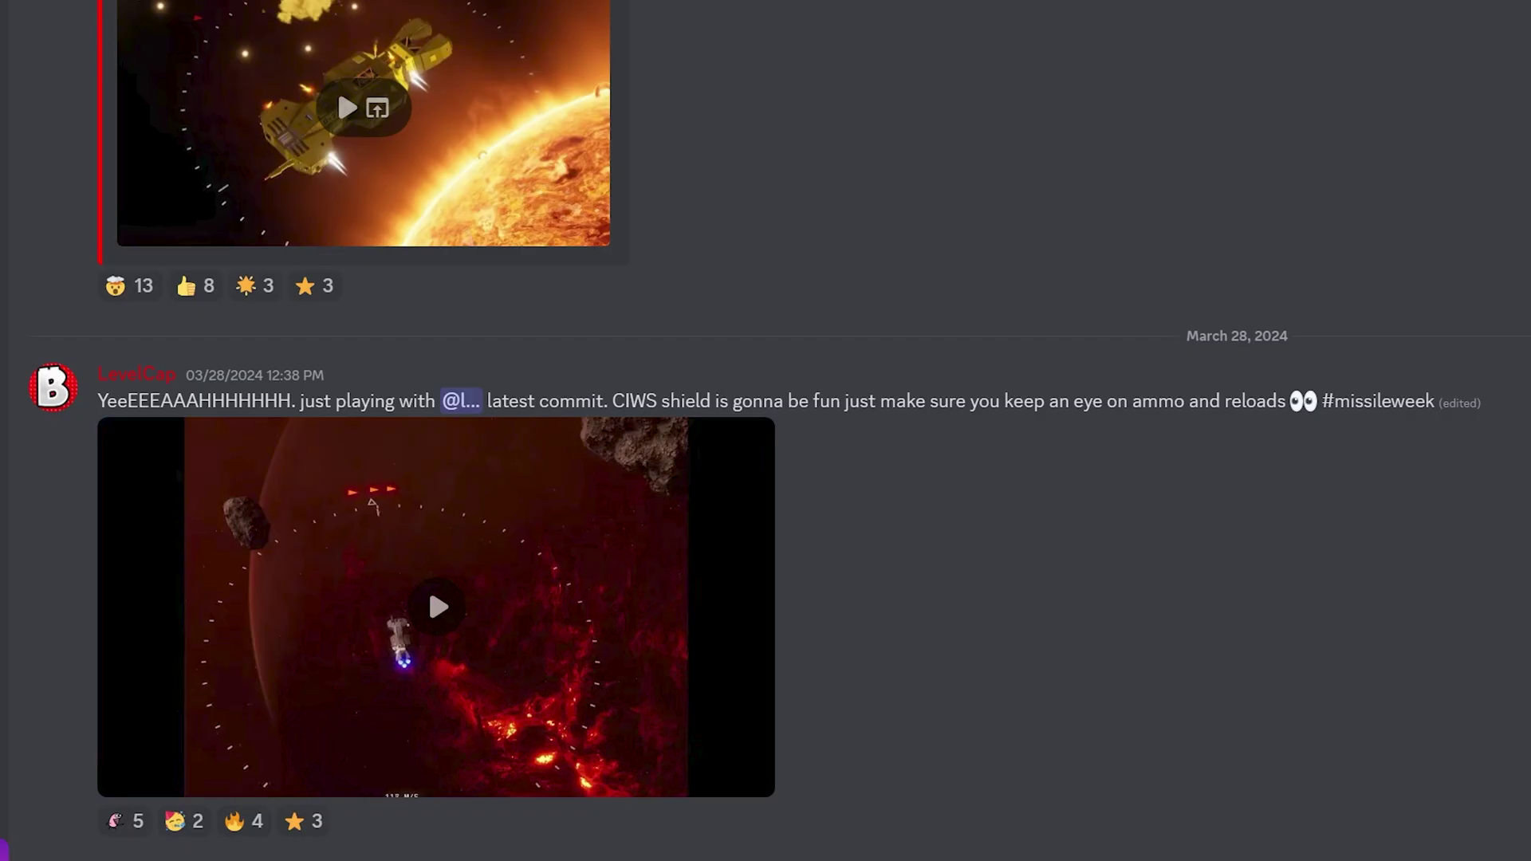
Switch to Discord and play the missile gameplay video in the March 28, 2024 CIWS shield post
{"action": "scroll", "coordinate": [766, 431], "scroll_direction": "up", "scroll_amount": 3}
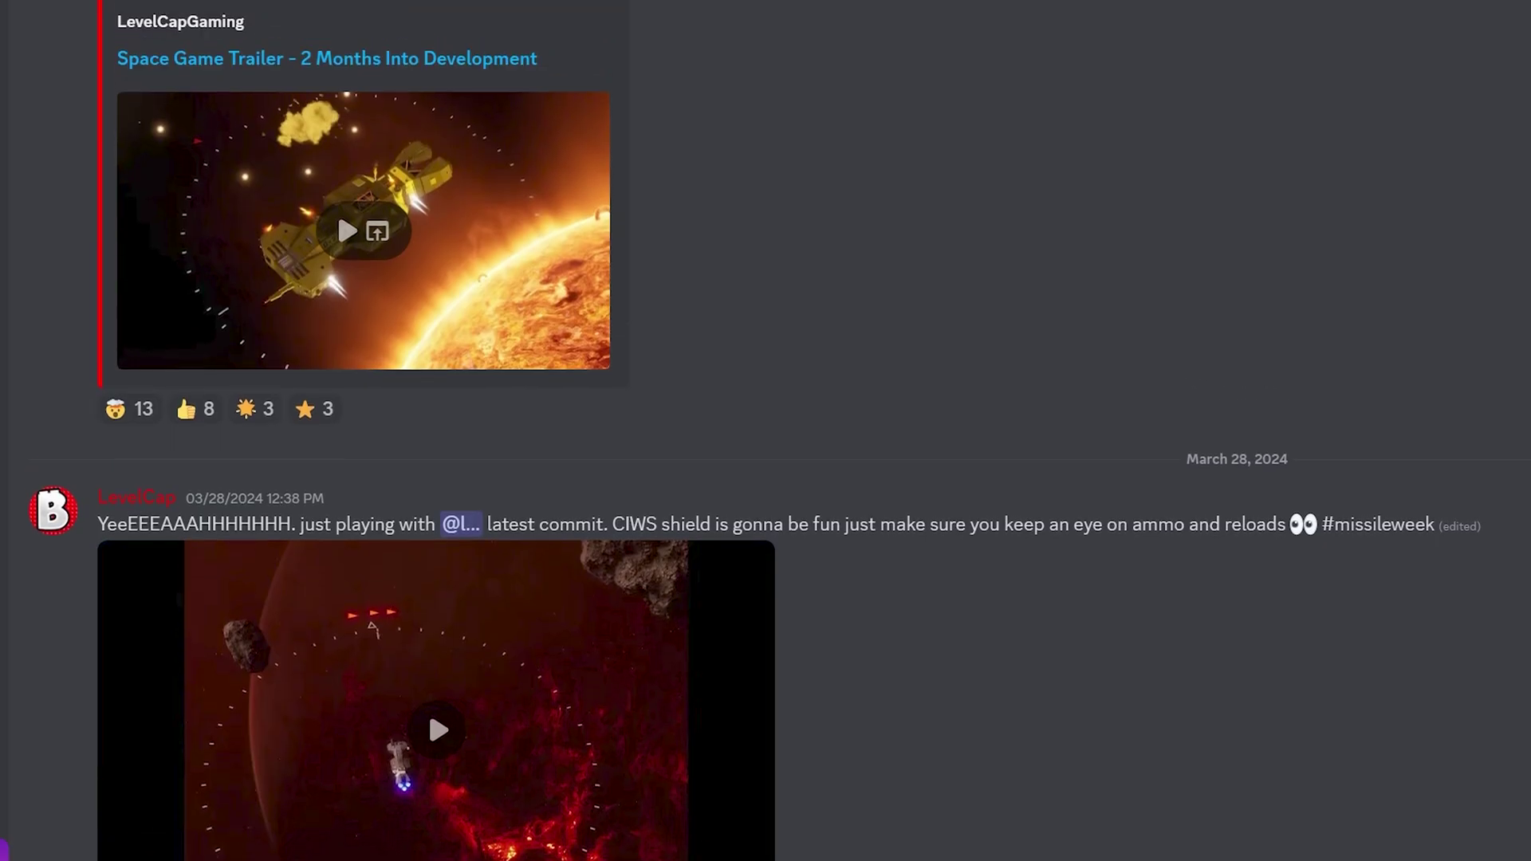
{"action": "scroll", "coordinate": [766, 430], "scroll_direction": "down", "scroll_amount": 3}
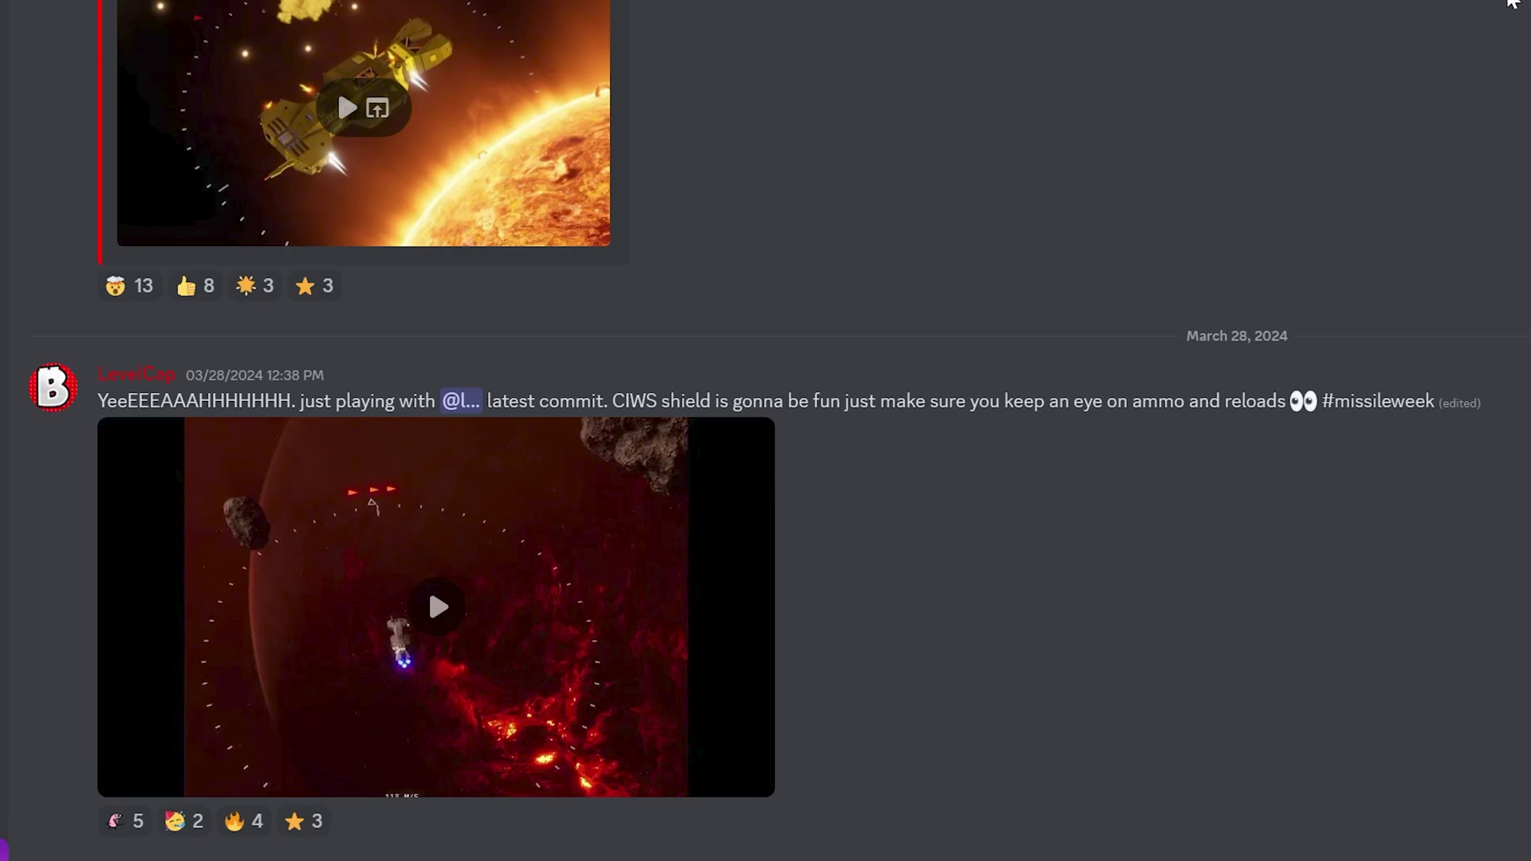
{"action": "left_click", "coordinate": [438, 608]}
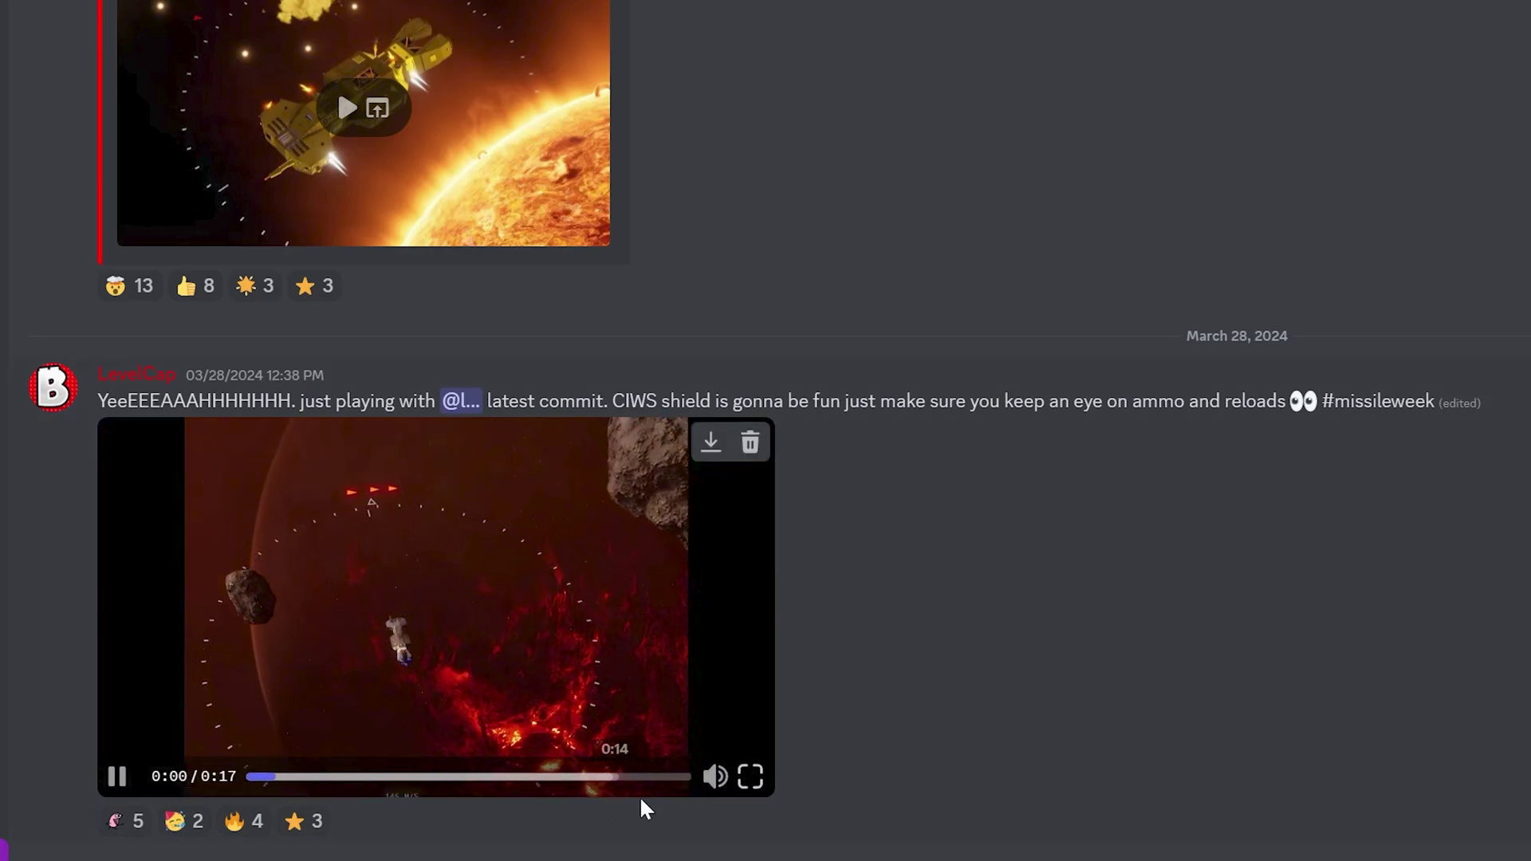
{"action": "mouse_move", "coordinate": [718, 804]}
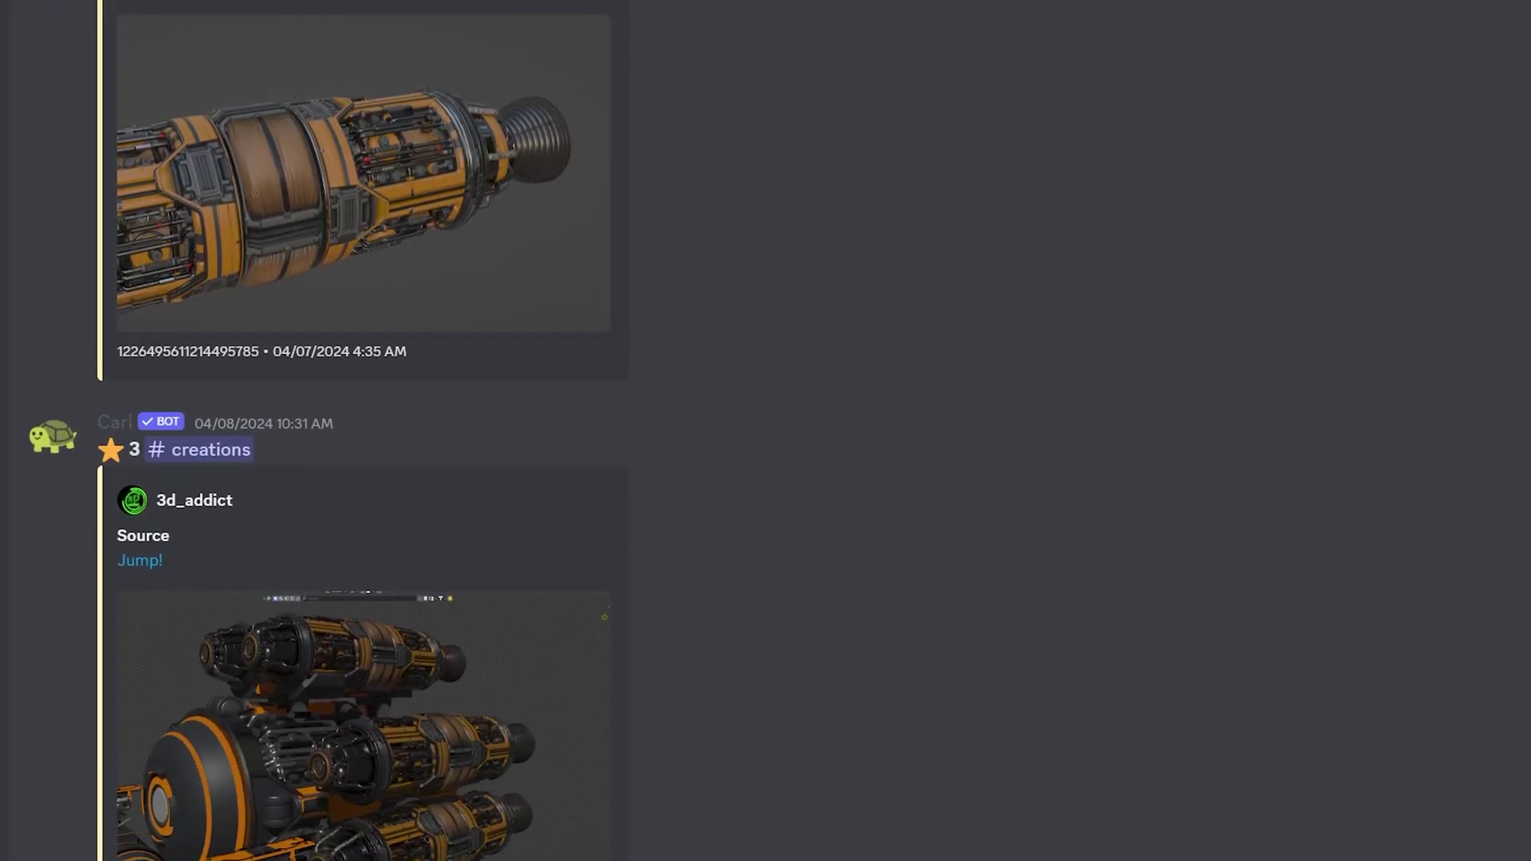
Browse the starred #creations posts and read the Community Contributors credits list
{"action": "scroll", "coordinate": [358, 431], "scroll_direction": "down", "scroll_amount": 3}
{"action": "scroll", "coordinate": [359, 430], "scroll_direction": "down", "scroll_amount": 1}
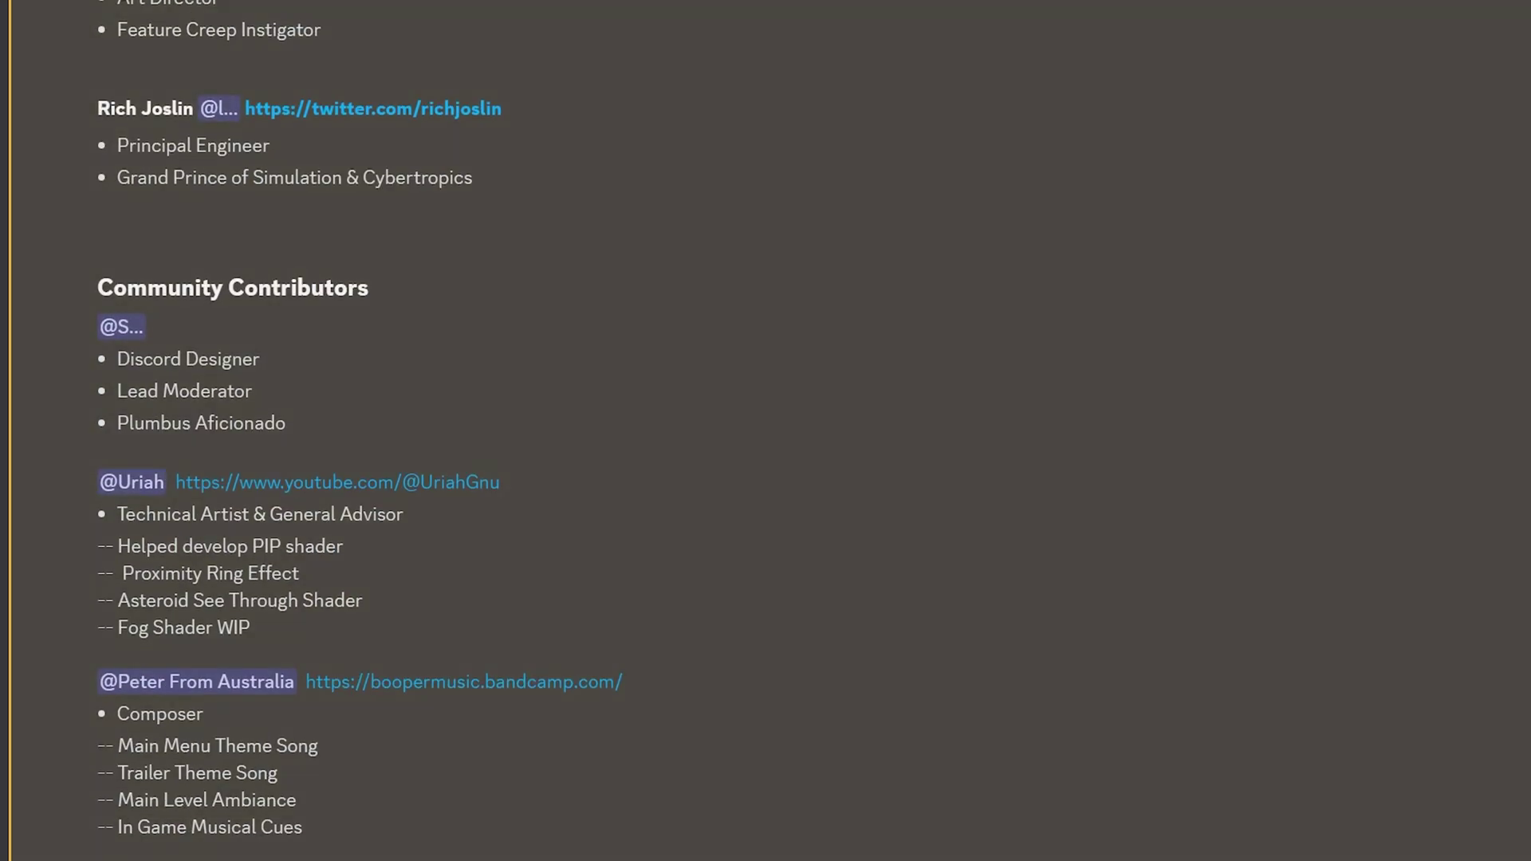
{"action": "scroll", "coordinate": [765, 431], "scroll_direction": "down", "scroll_amount": 1}
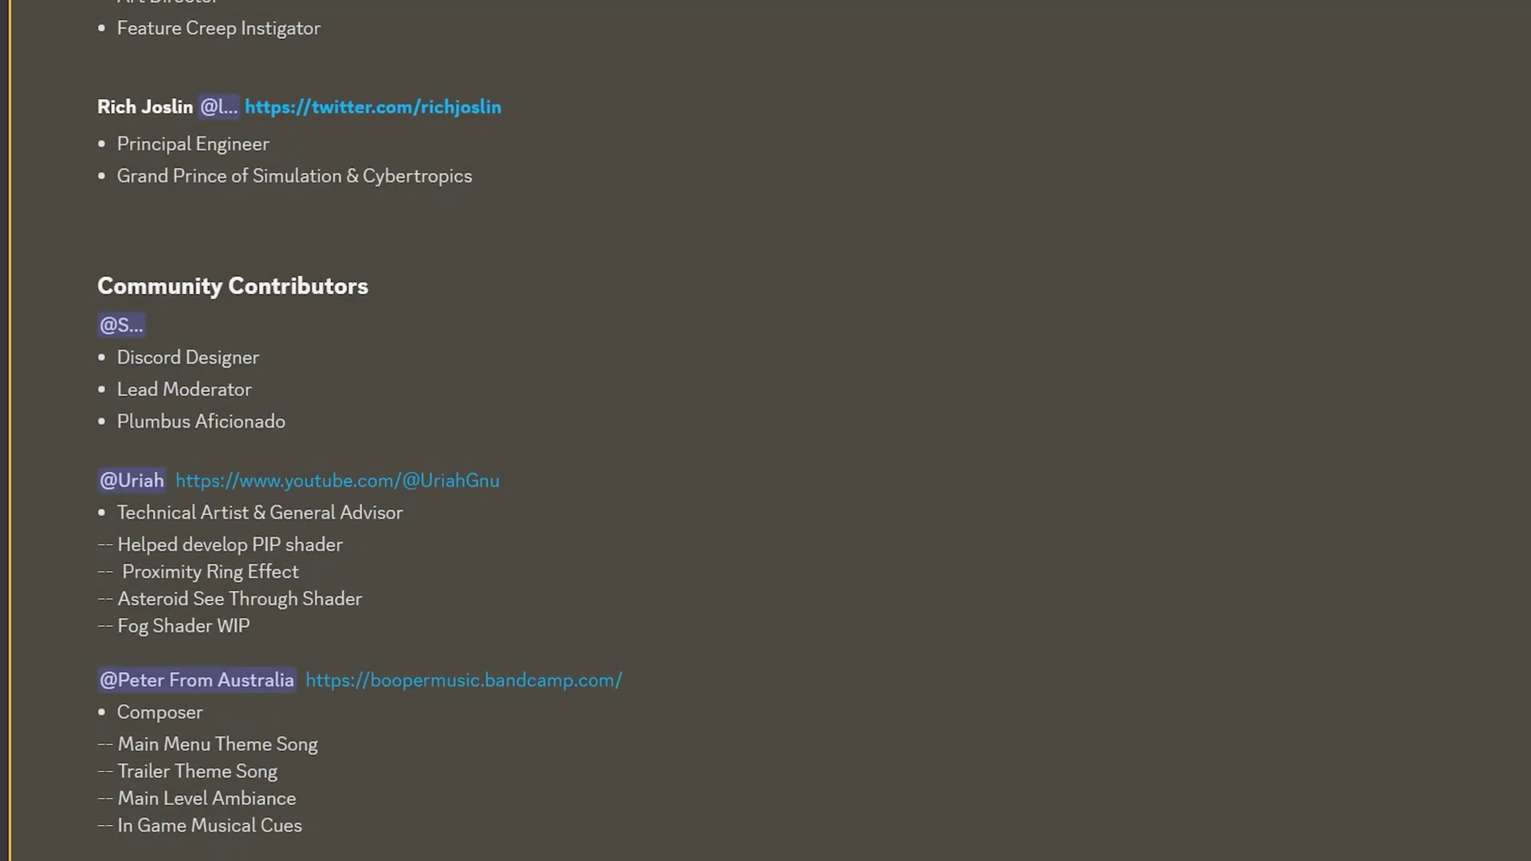
{"action": "scroll", "coordinate": [766, 431], "scroll_direction": "down", "scroll_amount": 2}
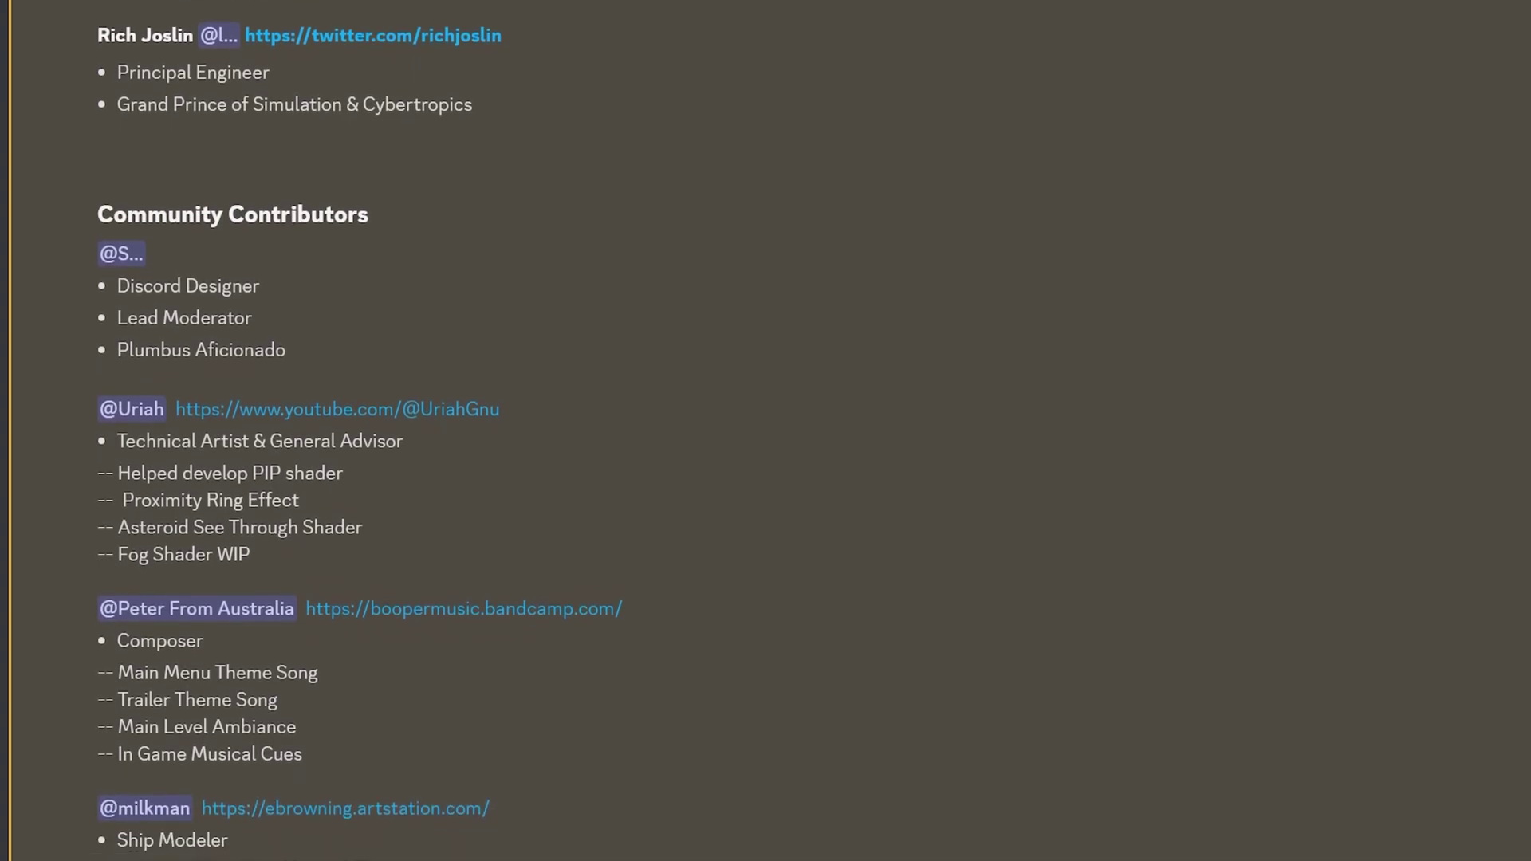
{"action": "scroll", "coordinate": [359, 430], "scroll_direction": "down", "scroll_amount": 1}
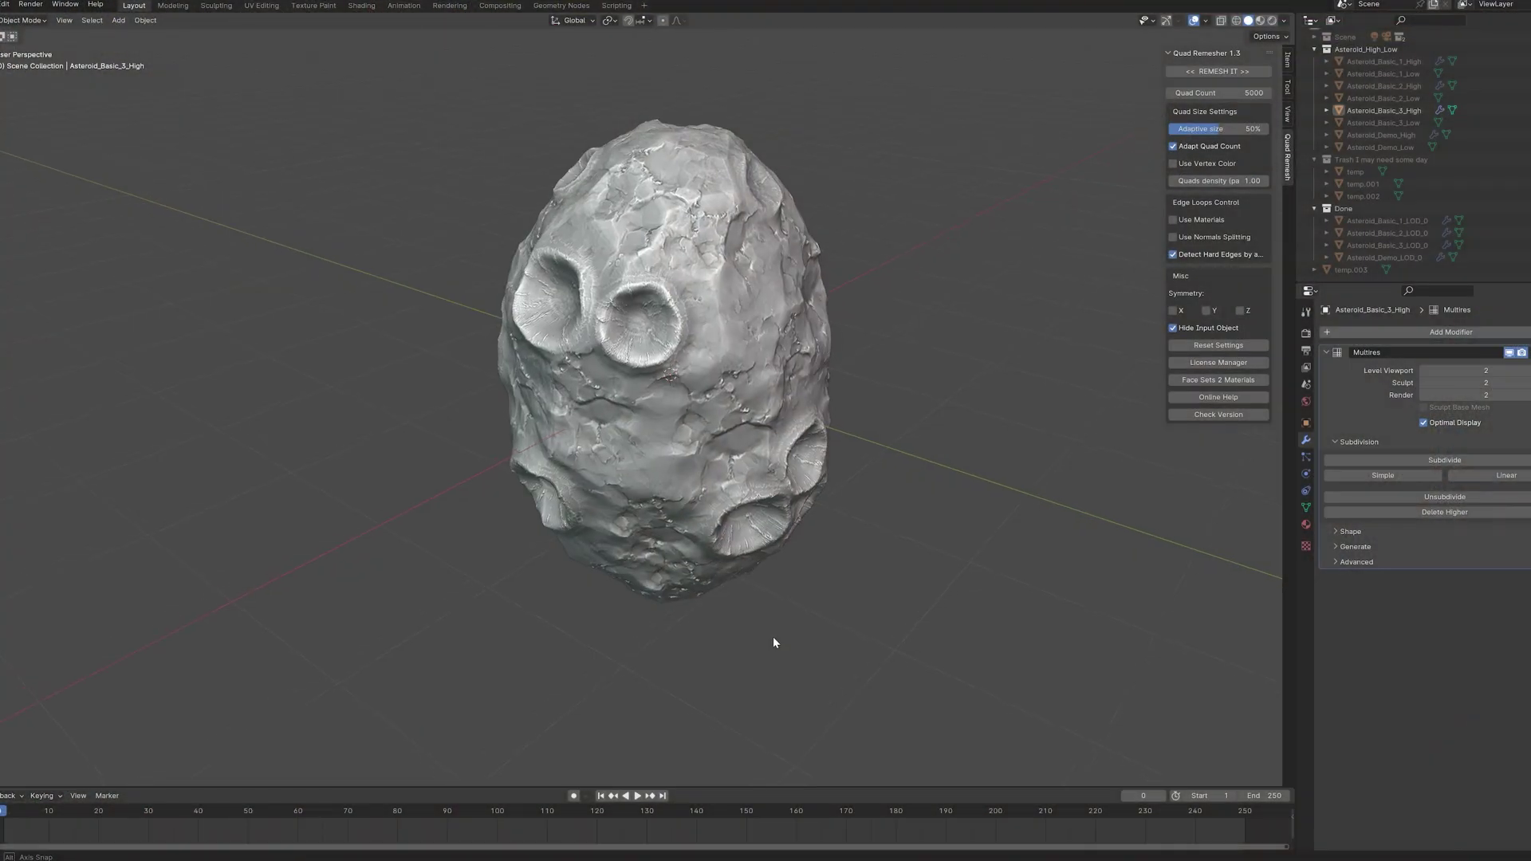
Switch to Blender and adjust the cloud noise size of the icosphere's Base Displace Texture to reshape the rock
{"action": "middle_click_drag", "start_coordinate": [772, 636], "coordinate": [695, 649]}
{"action": "middle_click_drag", "start_coordinate": [430, 664], "coordinate": [768, 629]}
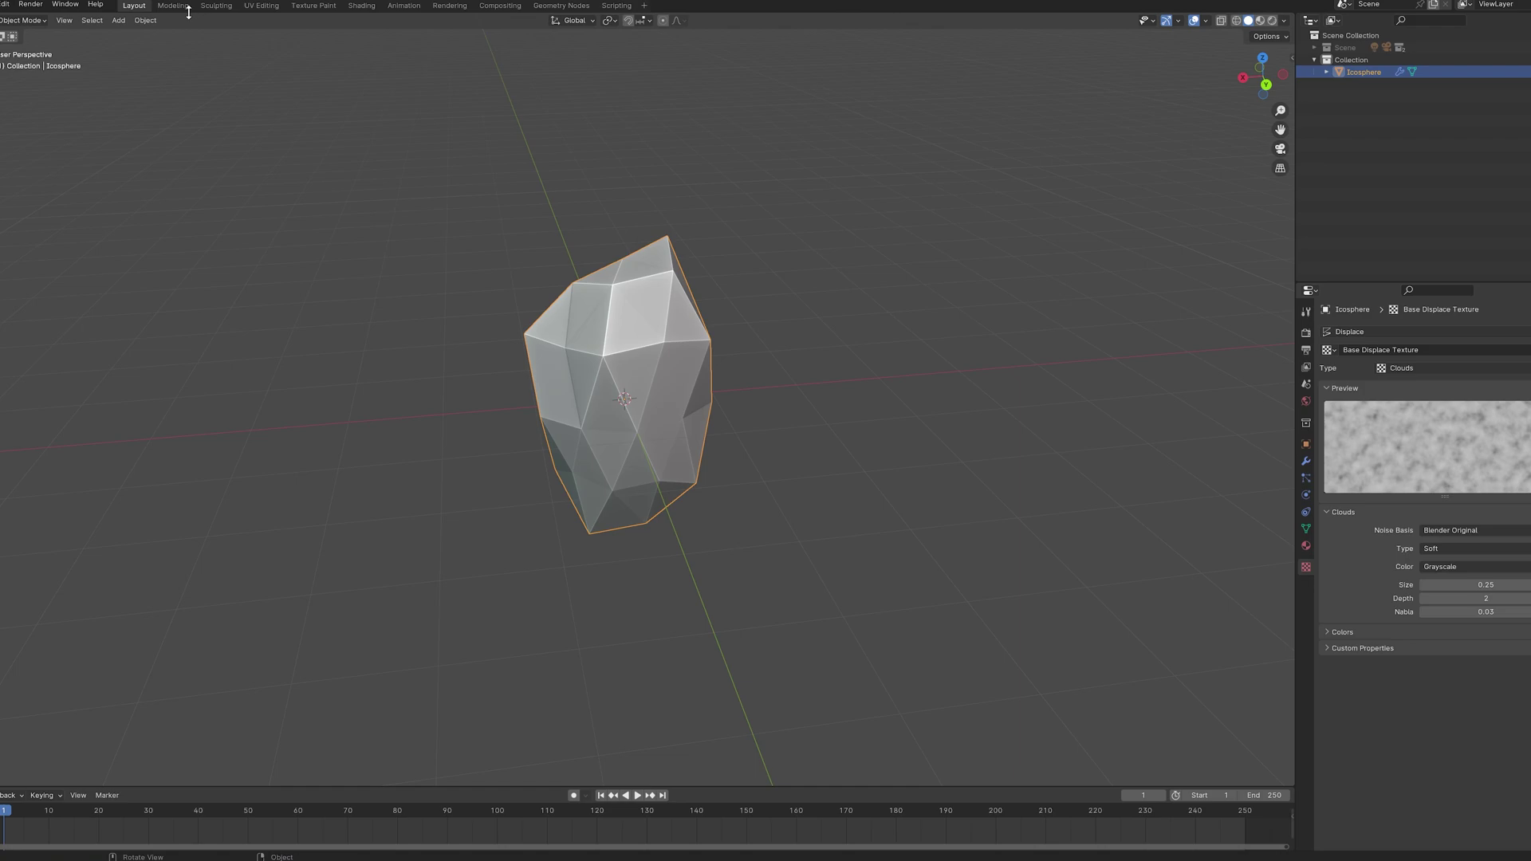
{"action": "left_click", "coordinate": [146, 21]}
{"action": "mouse_move", "coordinate": [155, 82]}
{"action": "left_click", "coordinate": [284, 108]}
{"action": "middle_click_drag", "start_coordinate": [669, 470], "coordinate": [1037, 510]}
{"action": "left_click_drag", "start_coordinate": [1472, 585], "coordinate": [1513, 586]}
{"action": "middle_click_drag", "start_coordinate": [877, 531], "coordinate": [675, 555]}
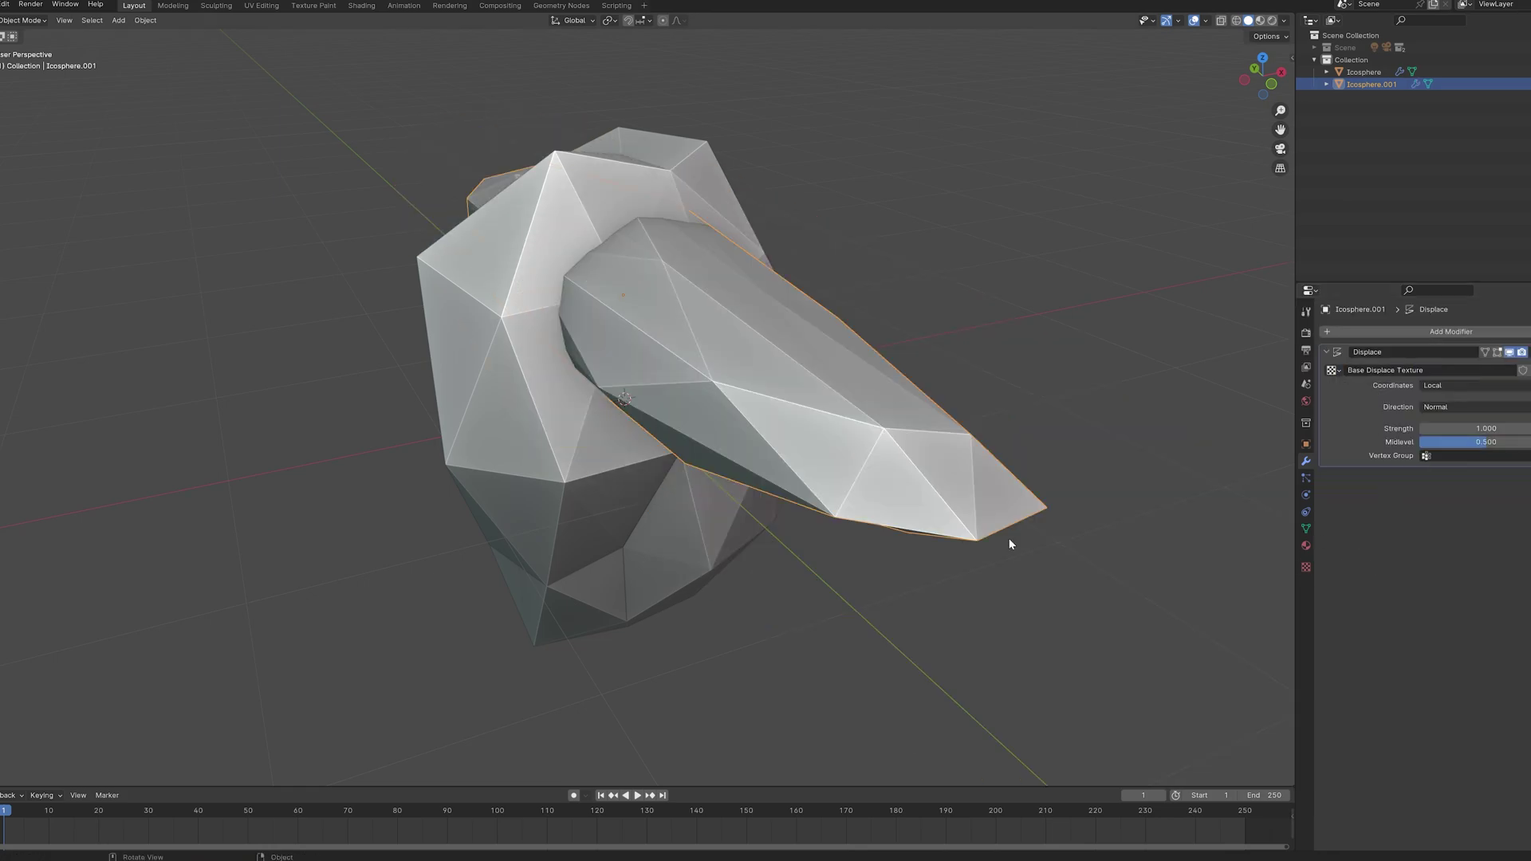
{"action": "middle_click_drag", "start_coordinate": [1008, 538], "coordinate": [993, 412]}
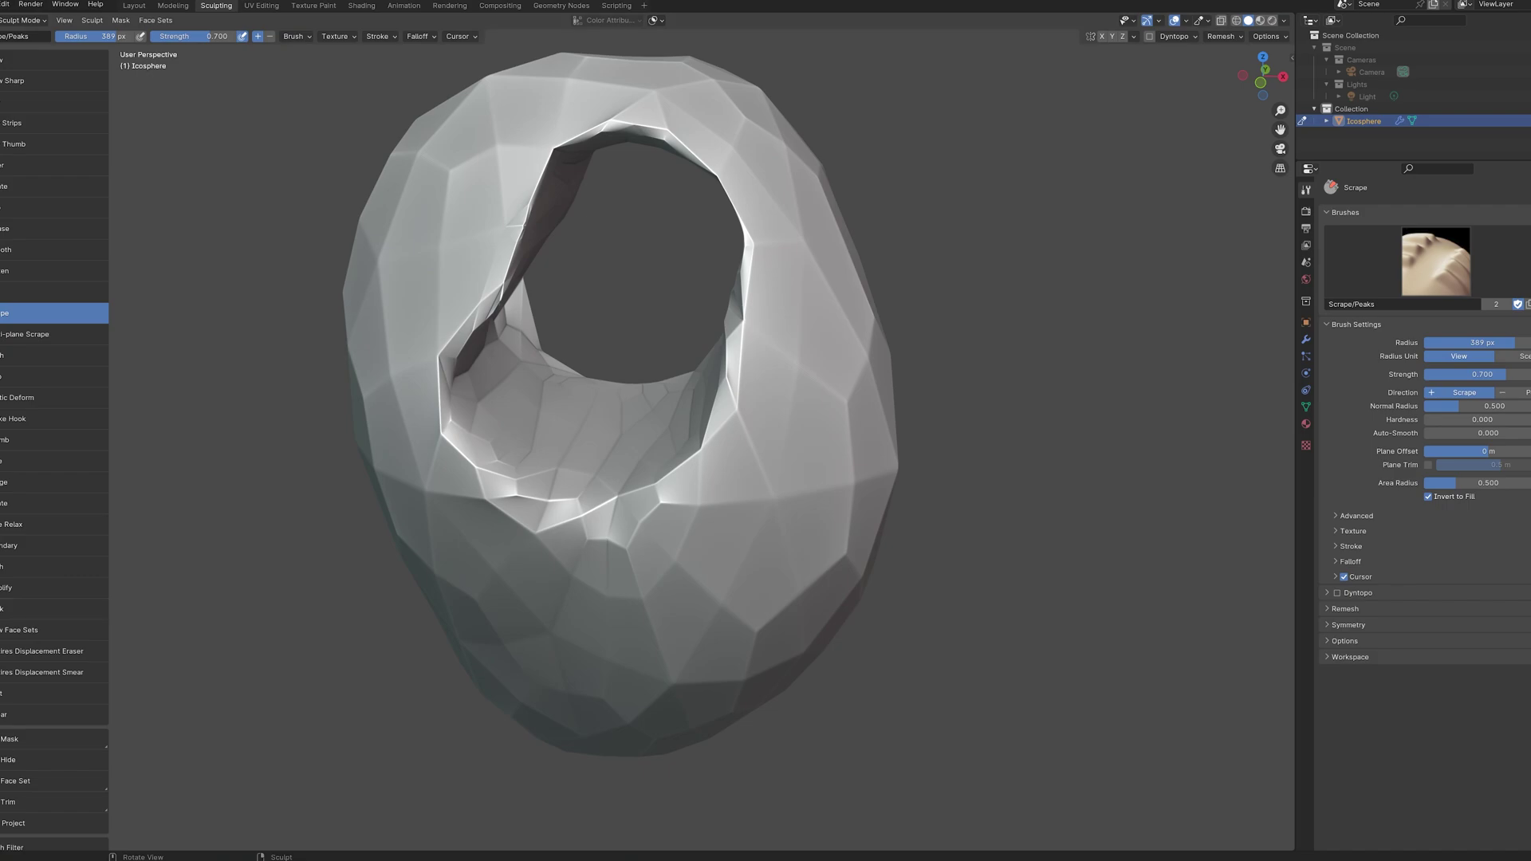
Stamp a crater into the asteroid's surface below its large hole with the LC Crater 01 sculpting brush
{"action": "mouse_move", "coordinate": [766, 482]}
{"action": "middle_mouse_down"}
{"action": "mouse_move", "coordinate": [630, 482]}
{"action": "mouse_move", "coordinate": [663, 492]}
{"action": "mouse_move", "coordinate": [623, 453]}
{"action": "mouse_move", "coordinate": [683, 332]}
{"action": "mouse_move", "coordinate": [649, 404]}
{"action": "middle_mouse_up"}
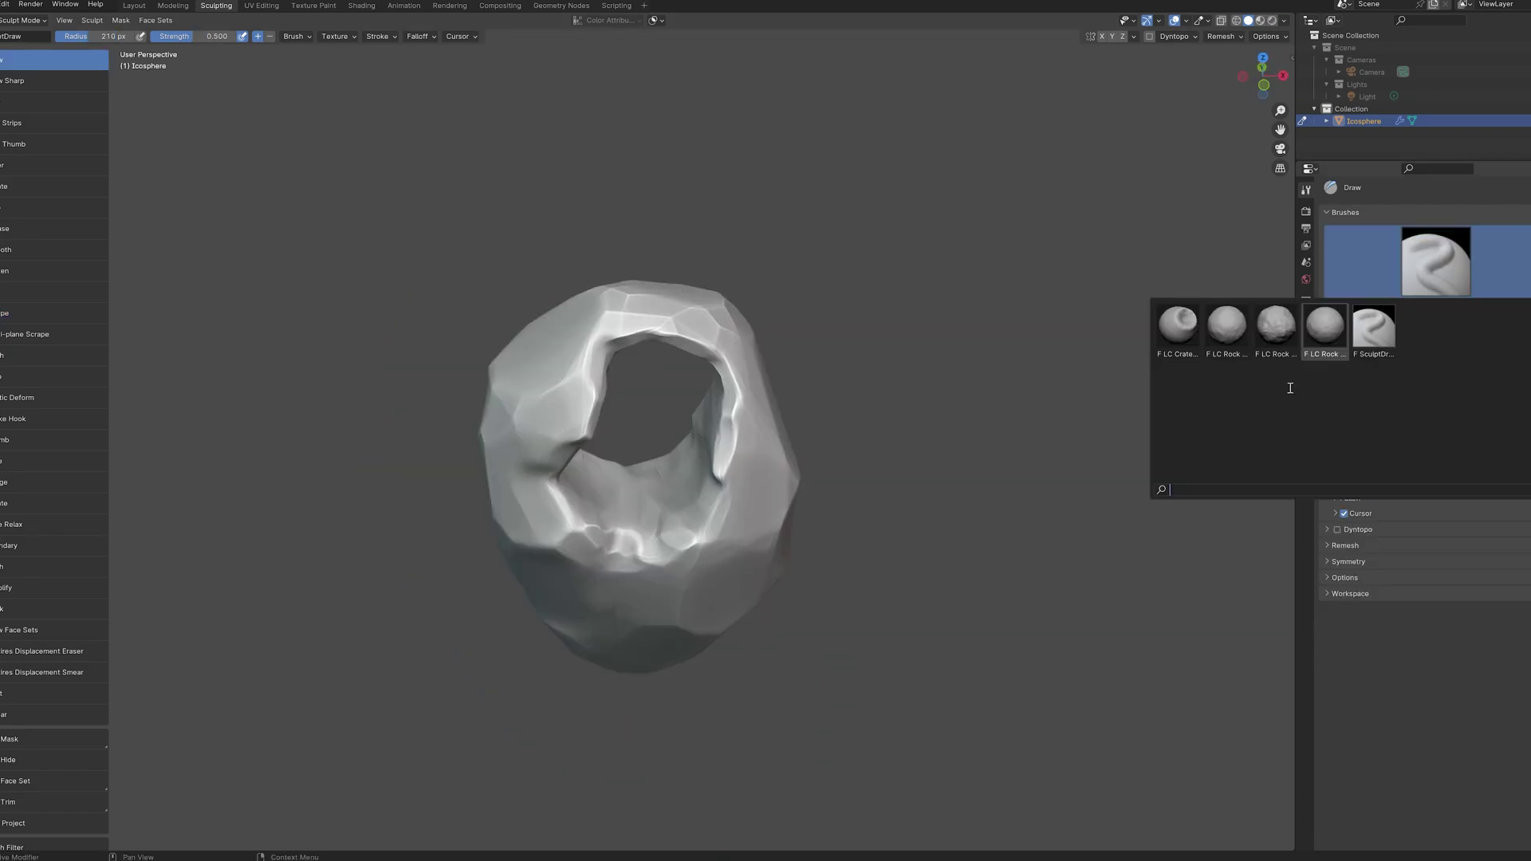
{"action": "left_click", "coordinate": [1178, 328]}
{"action": "scroll", "coordinate": [991, 335], "scroll_direction": "up", "scroll_amount": 3}
{"action": "mouse_move", "coordinate": [991, 335]}
{"action": "middle_mouse_down"}
{"action": "mouse_move", "coordinate": [838, 339]}
{"action": "mouse_move", "coordinate": [878, 255]}
{"action": "middle_mouse_up"}
{"action": "scroll", "coordinate": [766, 447], "scroll_direction": "down", "scroll_amount": 1}
{"action": "left_click_drag", "start_coordinate": [652, 523], "coordinate": [779, 442]}
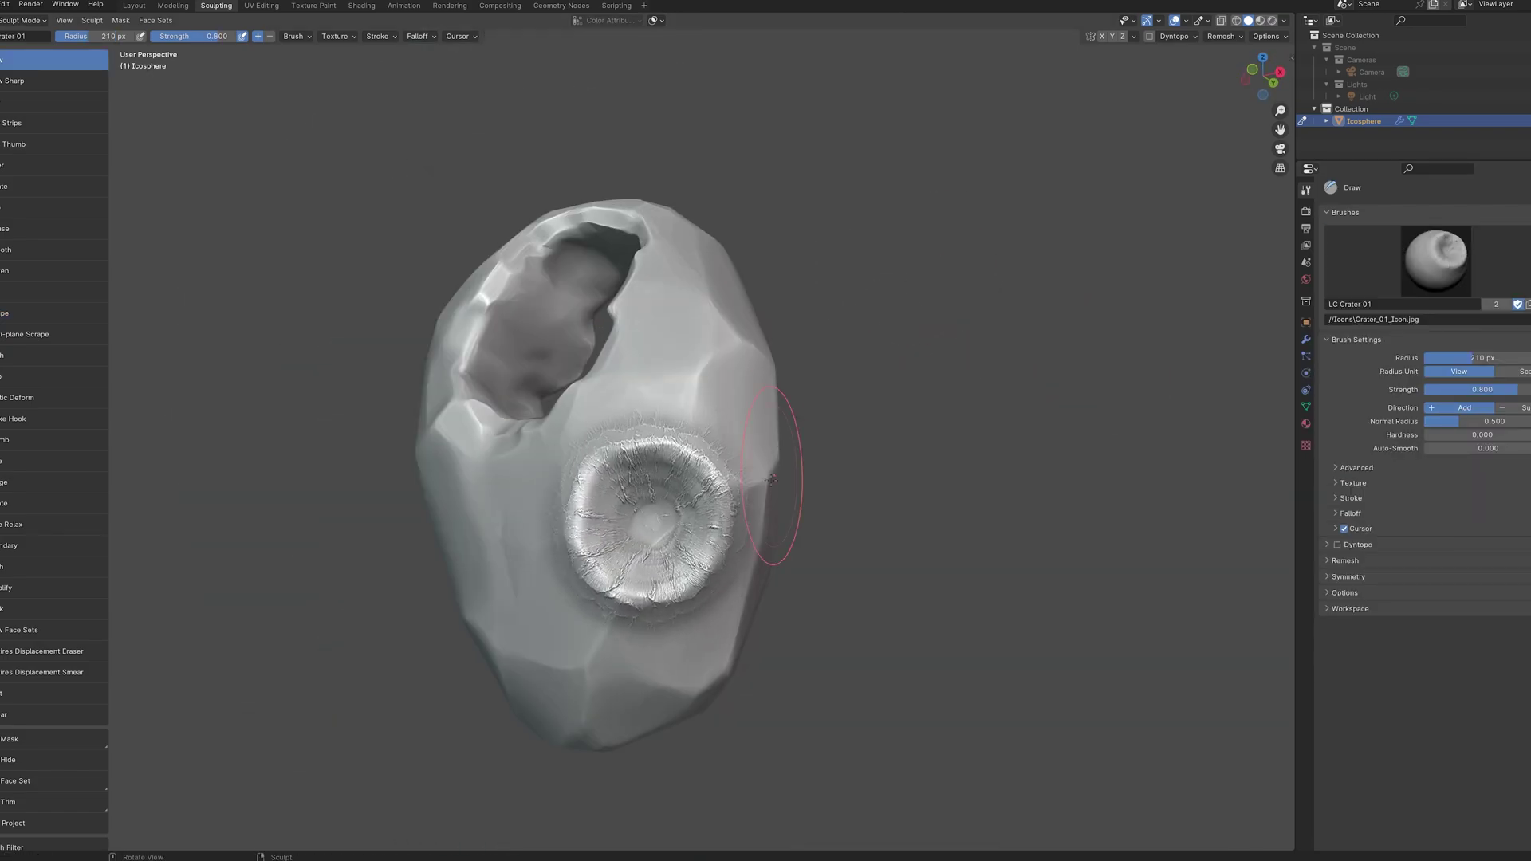
{"action": "middle_click_drag", "start_coordinate": [771, 479], "coordinate": [676, 417]}
{"action": "scroll", "coordinate": [800, 432], "scroll_direction": "down", "scroll_amount": 2}
{"action": "mouse_move", "coordinate": [801, 432]}
{"action": "middle_mouse_down"}
{"action": "mouse_move", "coordinate": [718, 581]}
{"action": "mouse_move", "coordinate": [638, 551]}
{"action": "mouse_move", "coordinate": [830, 510]}
{"action": "mouse_move", "coordinate": [734, 544]}
{"action": "mouse_move", "coordinate": [660, 495]}
{"action": "middle_mouse_up"}
{"action": "scroll", "coordinate": [638, 551], "scroll_direction": "down", "scroll_amount": 3}
{"action": "scroll", "coordinate": [685, 527], "scroll_direction": "up", "scroll_amount": 3}
{"action": "scroll", "coordinate": [829, 511], "scroll_direction": "down", "scroll_amount": 4}
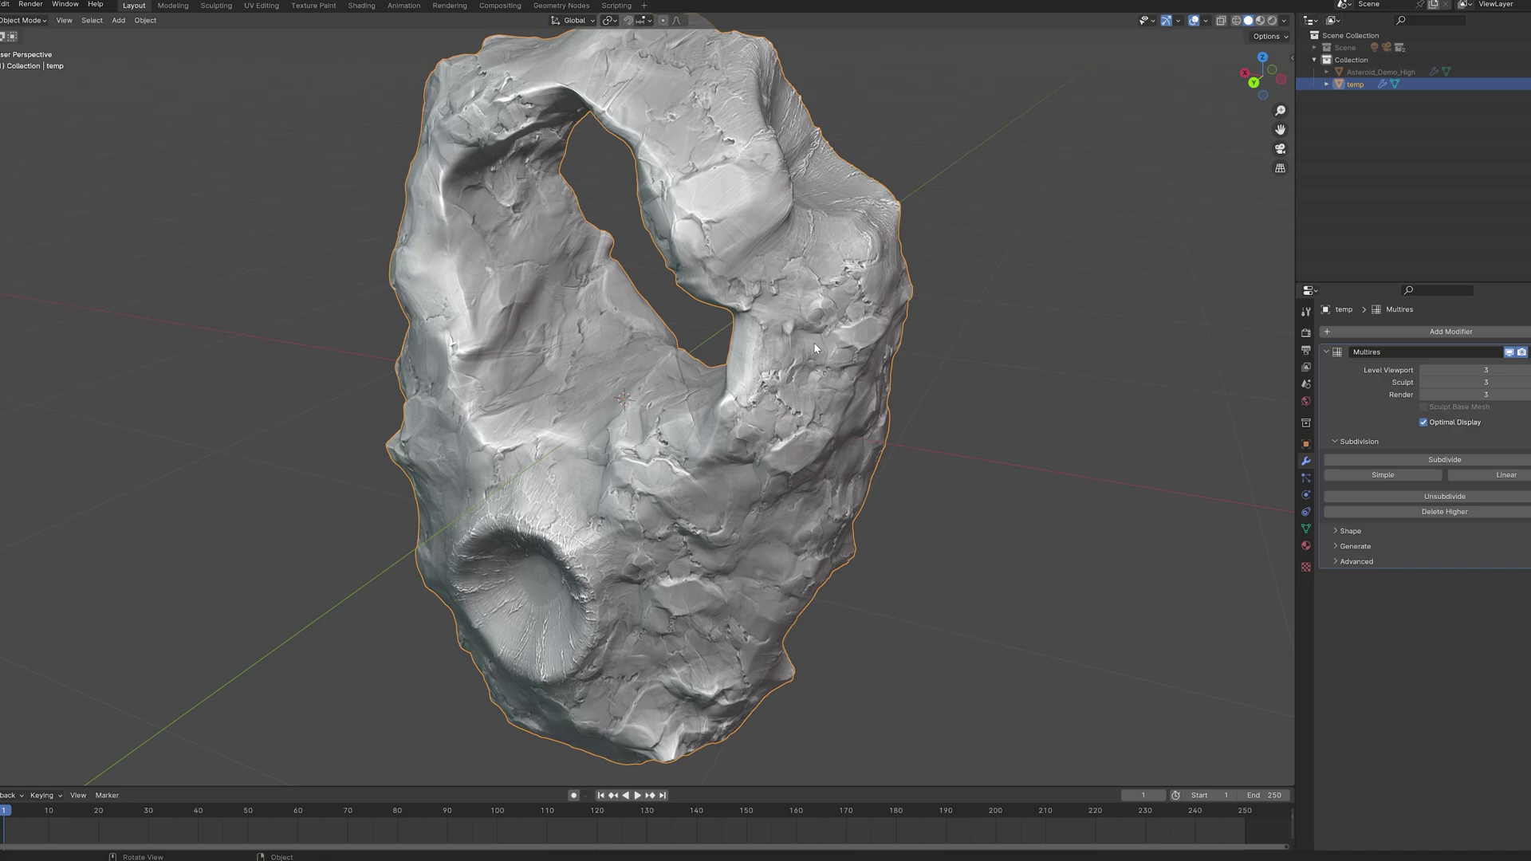
Adjust the temp asteroid mesh's Multires viewport level and add another modifier to the mesh
{"action": "left_click", "coordinate": [1475, 366]}
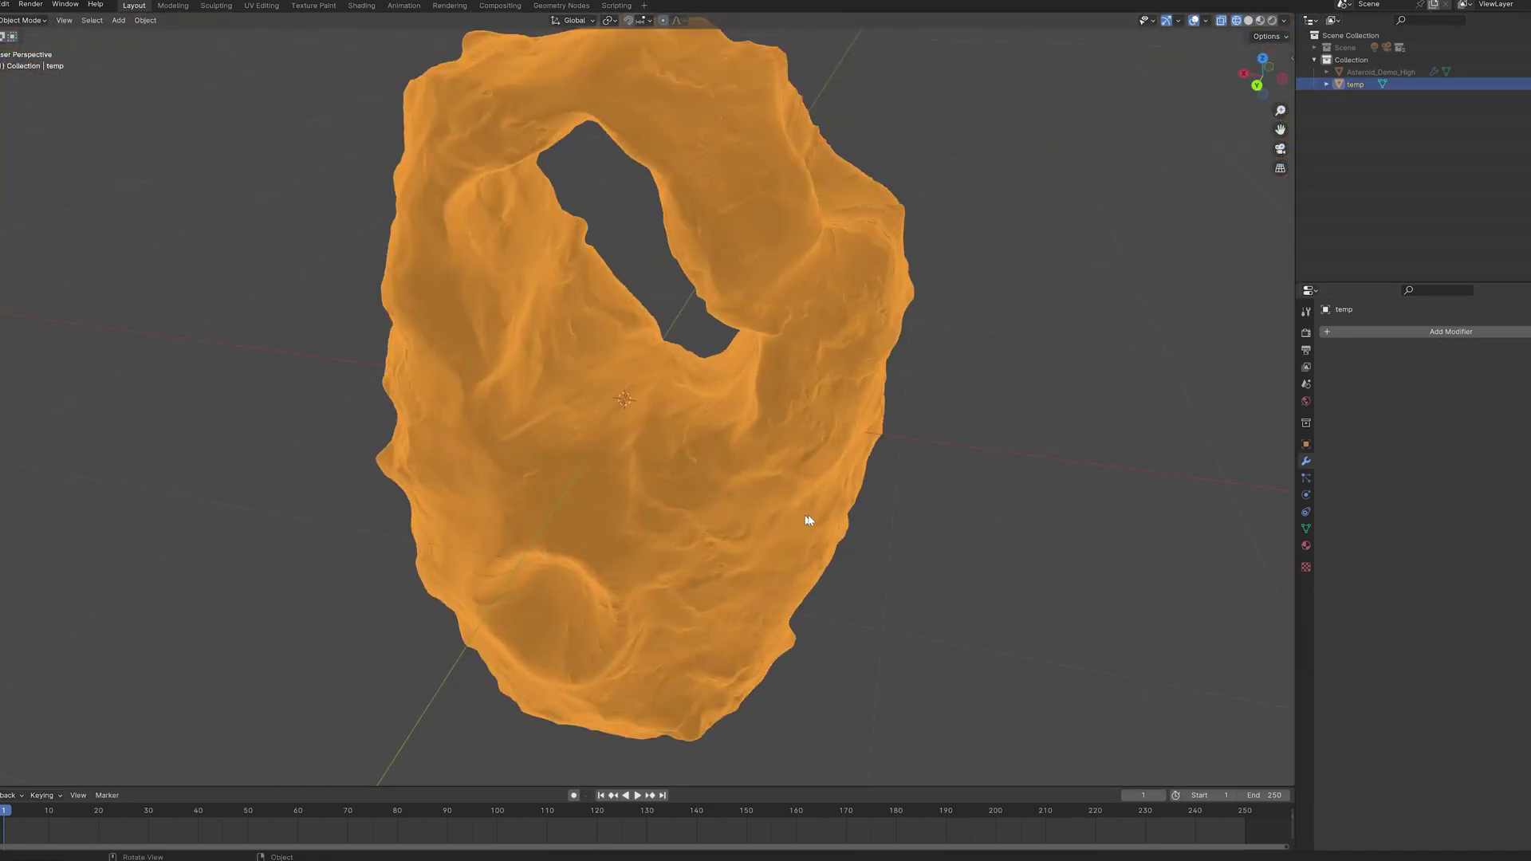
{"action": "middle_click_drag", "start_coordinate": [809, 520], "coordinate": [946, 445]}
{"action": "left_click", "coordinate": [1451, 331]}
{"action": "mouse_move", "coordinate": [1435, 334]}
{"action": "left_click", "coordinate": [1483, 391]}
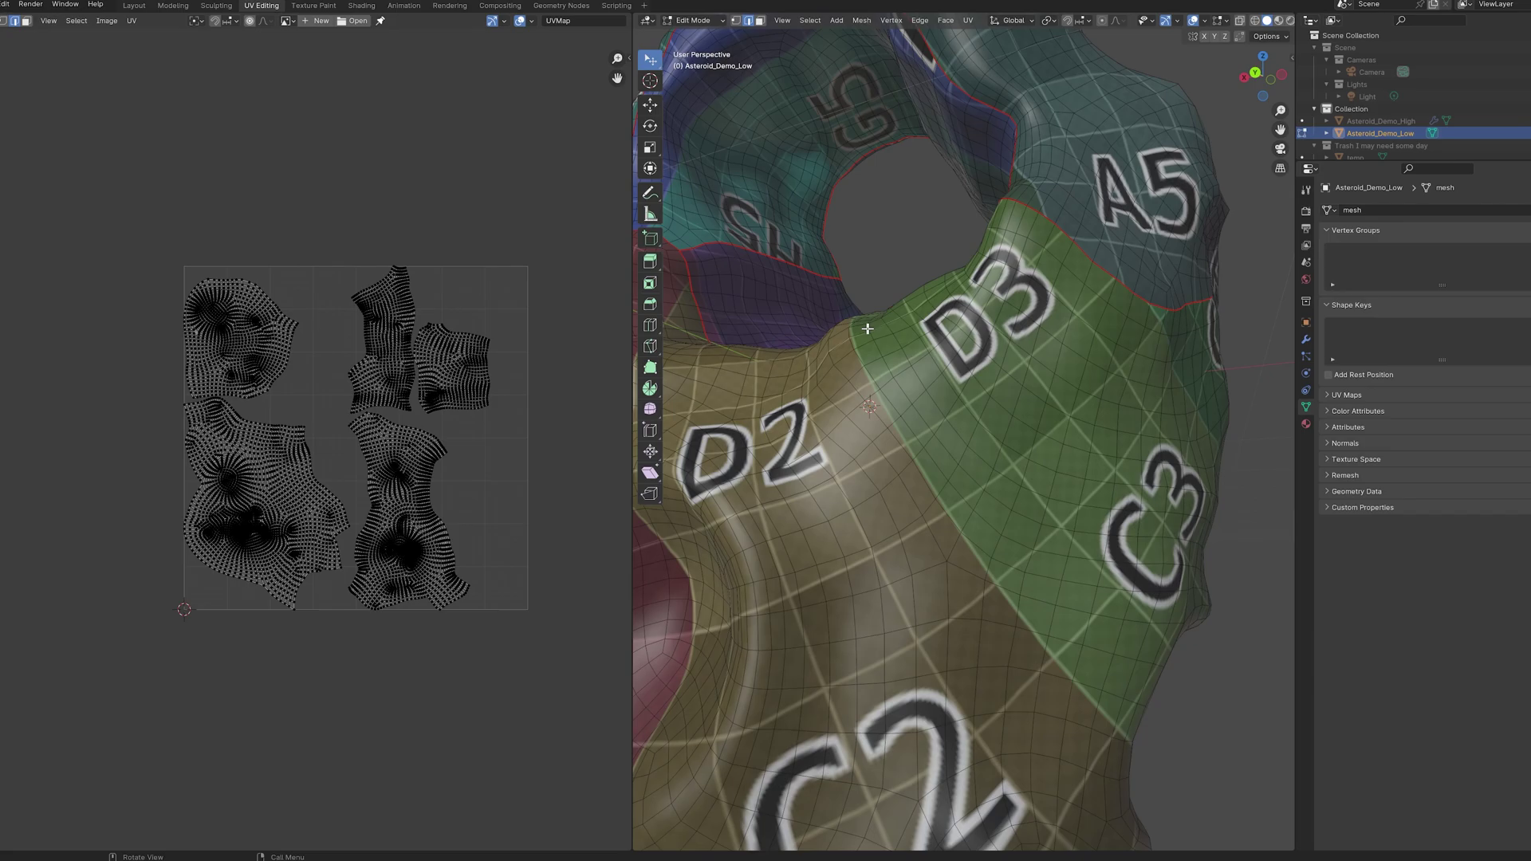
Select edge paths across the surface of Asteroid_Demo_Low for its UV seams, extending the selection along shortest paths
{"action": "scroll", "coordinate": [697, 386], "scroll_direction": "down", "scroll_amount": 5}
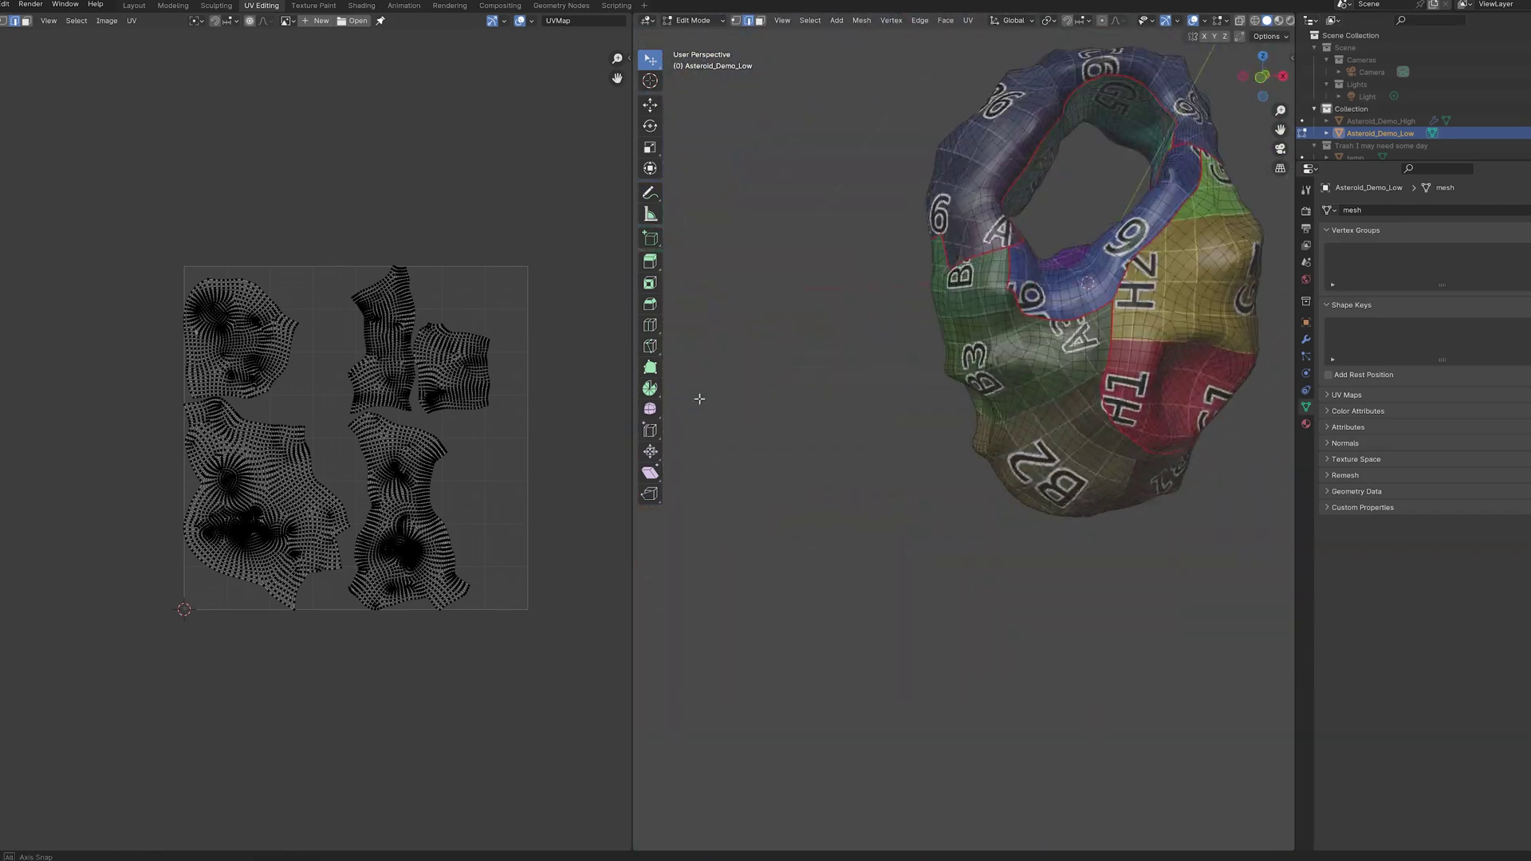
{"action": "scroll", "coordinate": [830, 410], "scroll_direction": "up", "scroll_amount": 5}
{"action": "middle_click_drag", "start_coordinate": [830, 410], "coordinate": [925, 431]}
{"action": "left_click", "coordinate": [925, 431], "text": "ctrl"}
{"action": "scroll", "coordinate": [956, 425], "scroll_direction": "up", "scroll_amount": 3}
{"action": "middle_click_drag", "start_coordinate": [1141, 516], "coordinate": [729, 156]}
{"action": "left_click", "coordinate": [996, 574], "text": "ctrl"}
{"action": "left_click", "coordinate": [1004, 574], "text": "ctrl"}
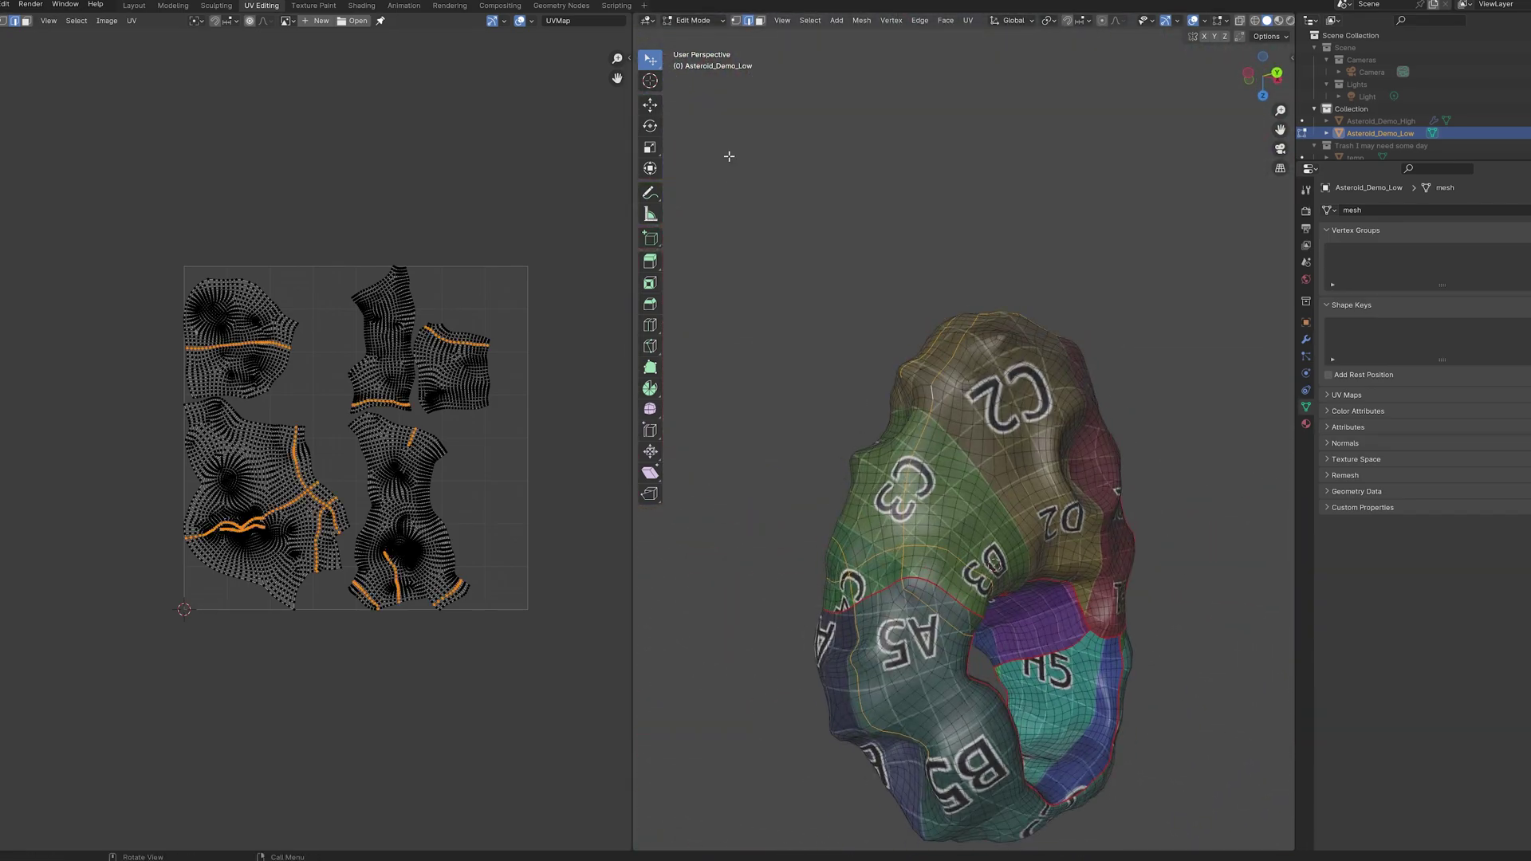
{"action": "mouse_move", "coordinate": [857, 611]}
{"action": "middle_mouse_down"}
{"action": "mouse_move", "coordinate": [941, 447]}
{"action": "mouse_move", "coordinate": [977, 323]}
{"action": "mouse_move", "coordinate": [1154, 316]}
{"action": "middle_mouse_up"}
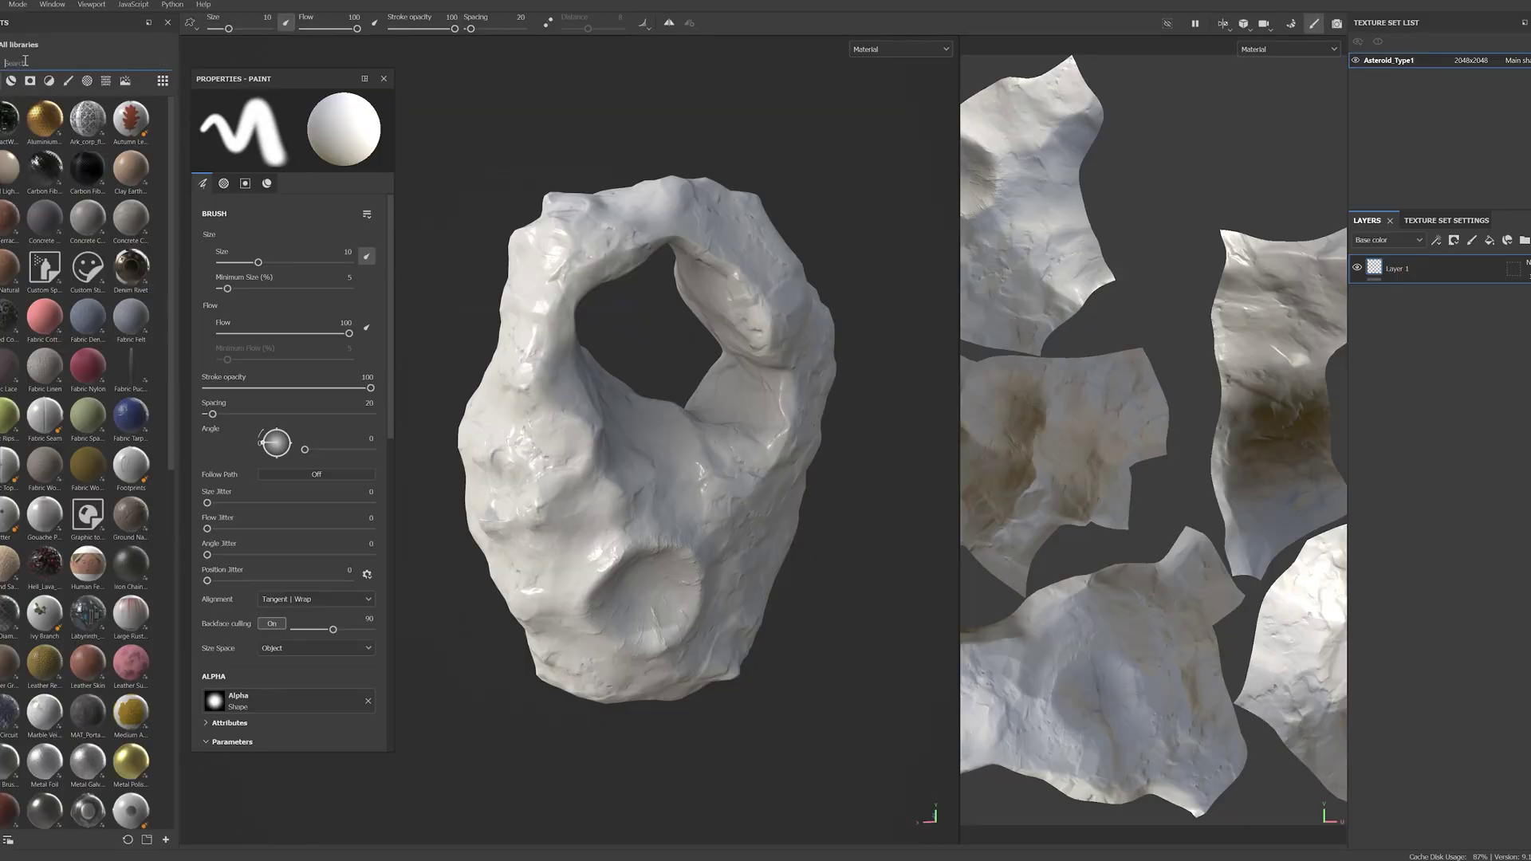
Switch to Substance Painter, search the assets for "level" and apply the LevelCap Asteroid smart material to the asteroid
{"action": "type", "text": "level"}
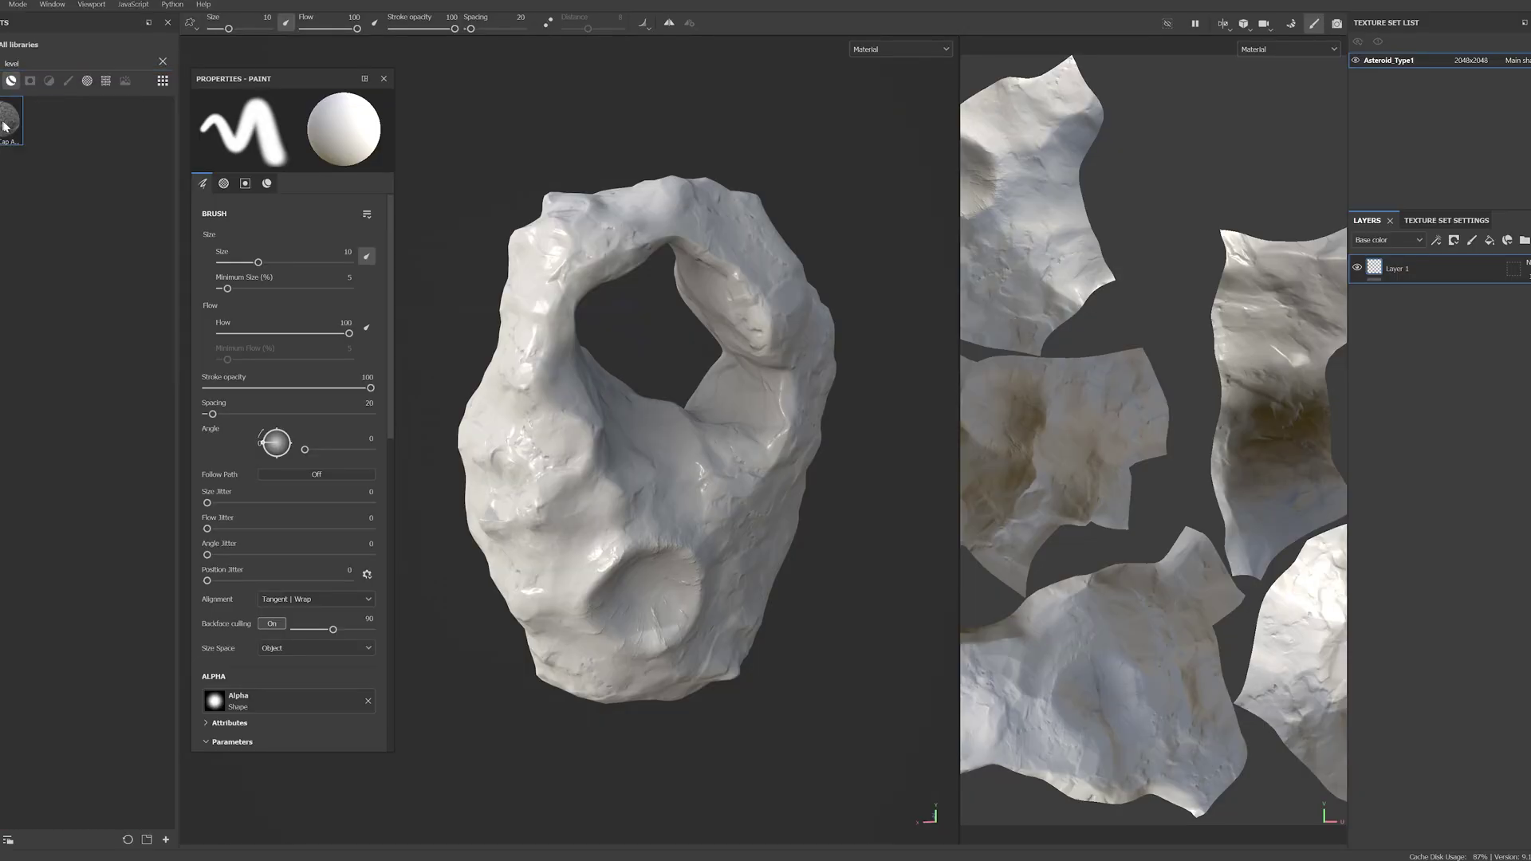
{"action": "left_click_drag", "start_coordinate": [581, 387], "coordinate": [648, 496]}
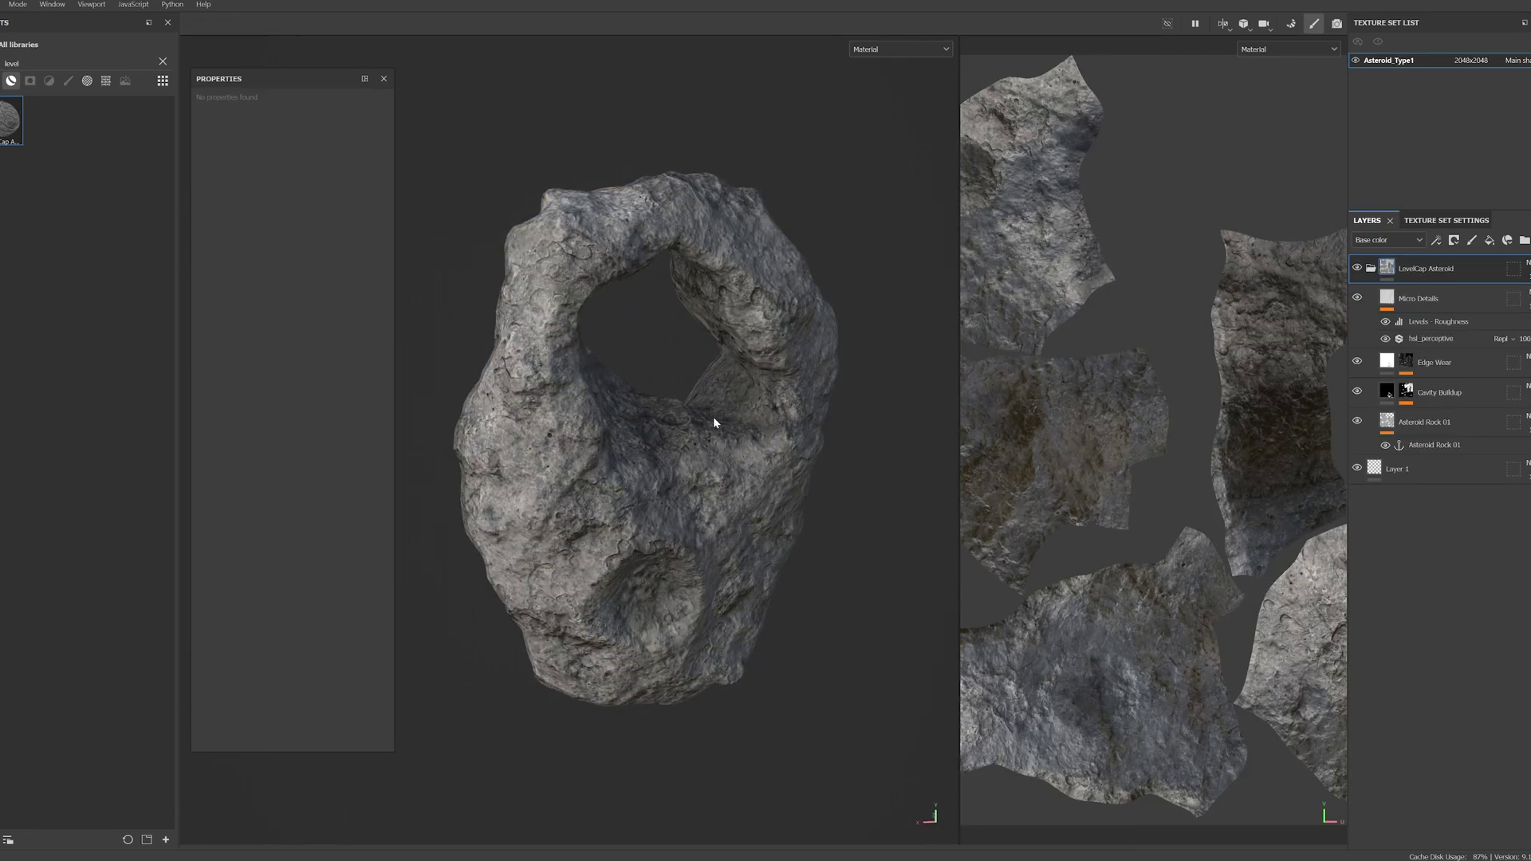
Inspect the asteroid's individual texture channels one by one, restore the Material view and examine the textured surface up close
{"action": "scroll", "coordinate": [717, 427], "scroll_direction": "up", "scroll_amount": 1}
{"action": "key", "text": "c"}
{"action": "key", "text": "c"}
{"action": "scroll", "coordinate": [829, 485], "scroll_direction": "down", "scroll_amount": 1}
{"action": "key", "text": "c"}
{"action": "scroll", "coordinate": [805, 489], "scroll_direction": "up", "scroll_amount": 3}
{"action": "key", "text": "c"}
{"action": "key", "text": "c"}
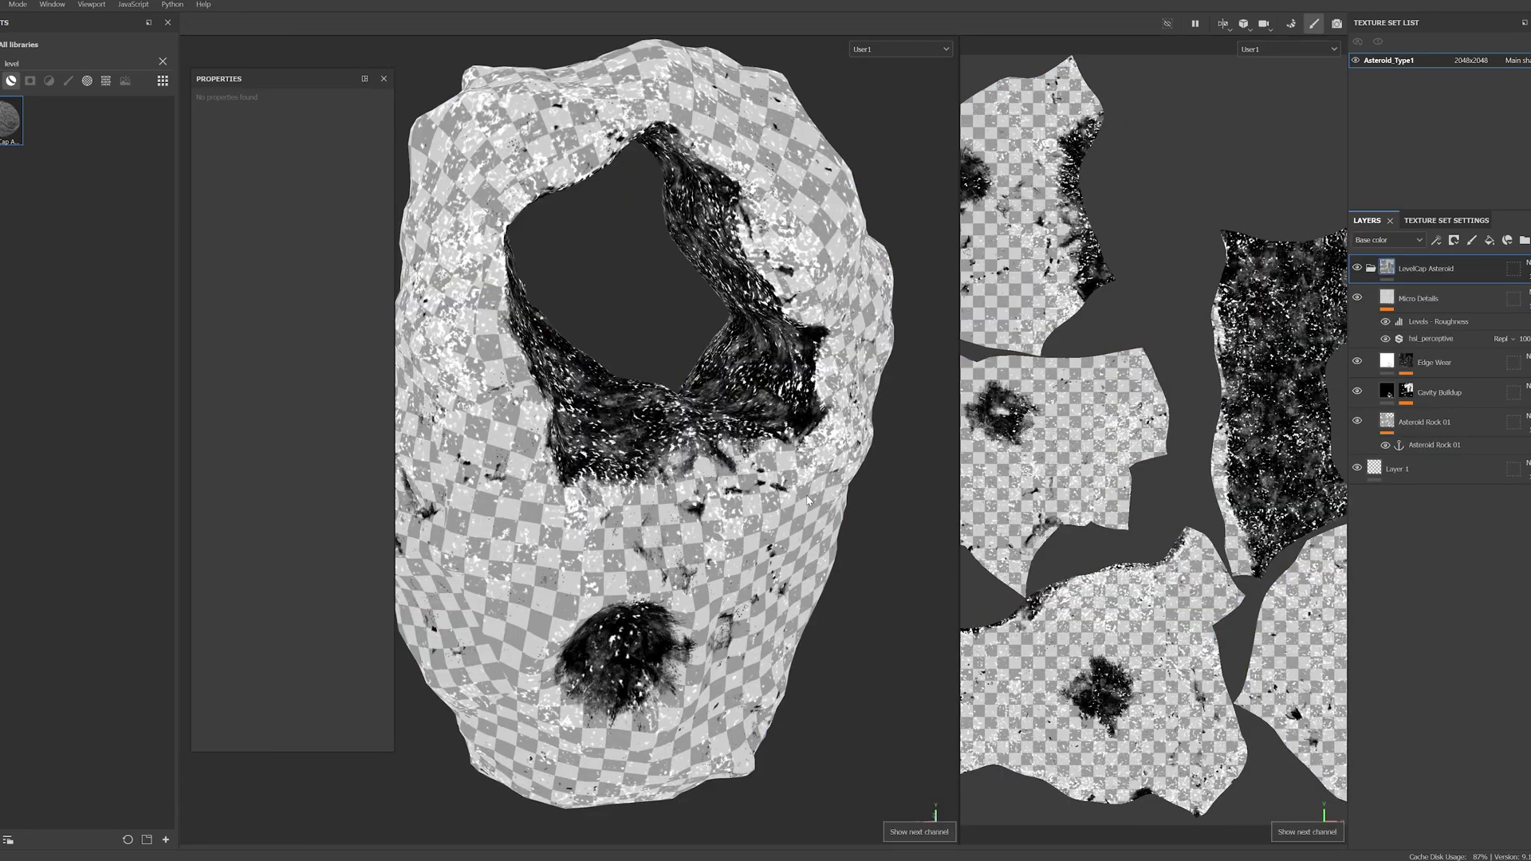
{"action": "scroll", "coordinate": [805, 490], "scroll_direction": "down", "scroll_amount": 3}
{"action": "key", "text": "c"}
{"action": "key", "text": "c"}
{"action": "left_click", "coordinate": [911, 49]}
{"action": "left_click", "coordinate": [915, 80]}
{"action": "left_click_drag", "start_coordinate": [614, 444], "coordinate": [830, 438], "text": "alt"}
{"action": "scroll", "coordinate": [728, 500], "scroll_direction": "up", "scroll_amount": 6}
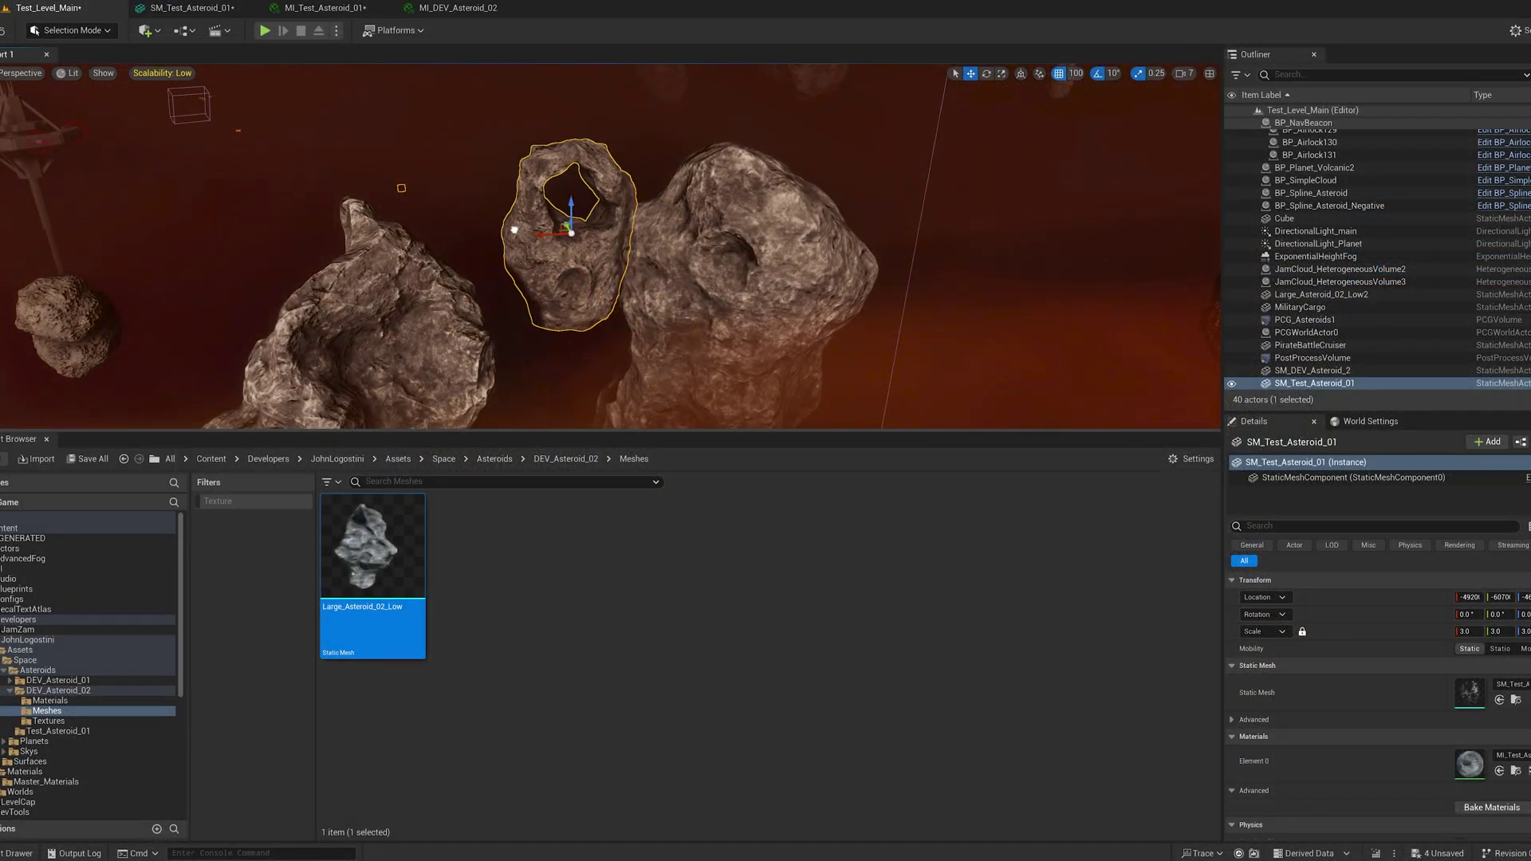
Switch to Unreal Editor and move SM_Test_Asteroid_01 sideways, away from the large asteroid beside it
{"action": "key", "text": "a"}
{"action": "right_click_drag", "start_coordinate": [515, 229], "coordinate": [661, 274]}
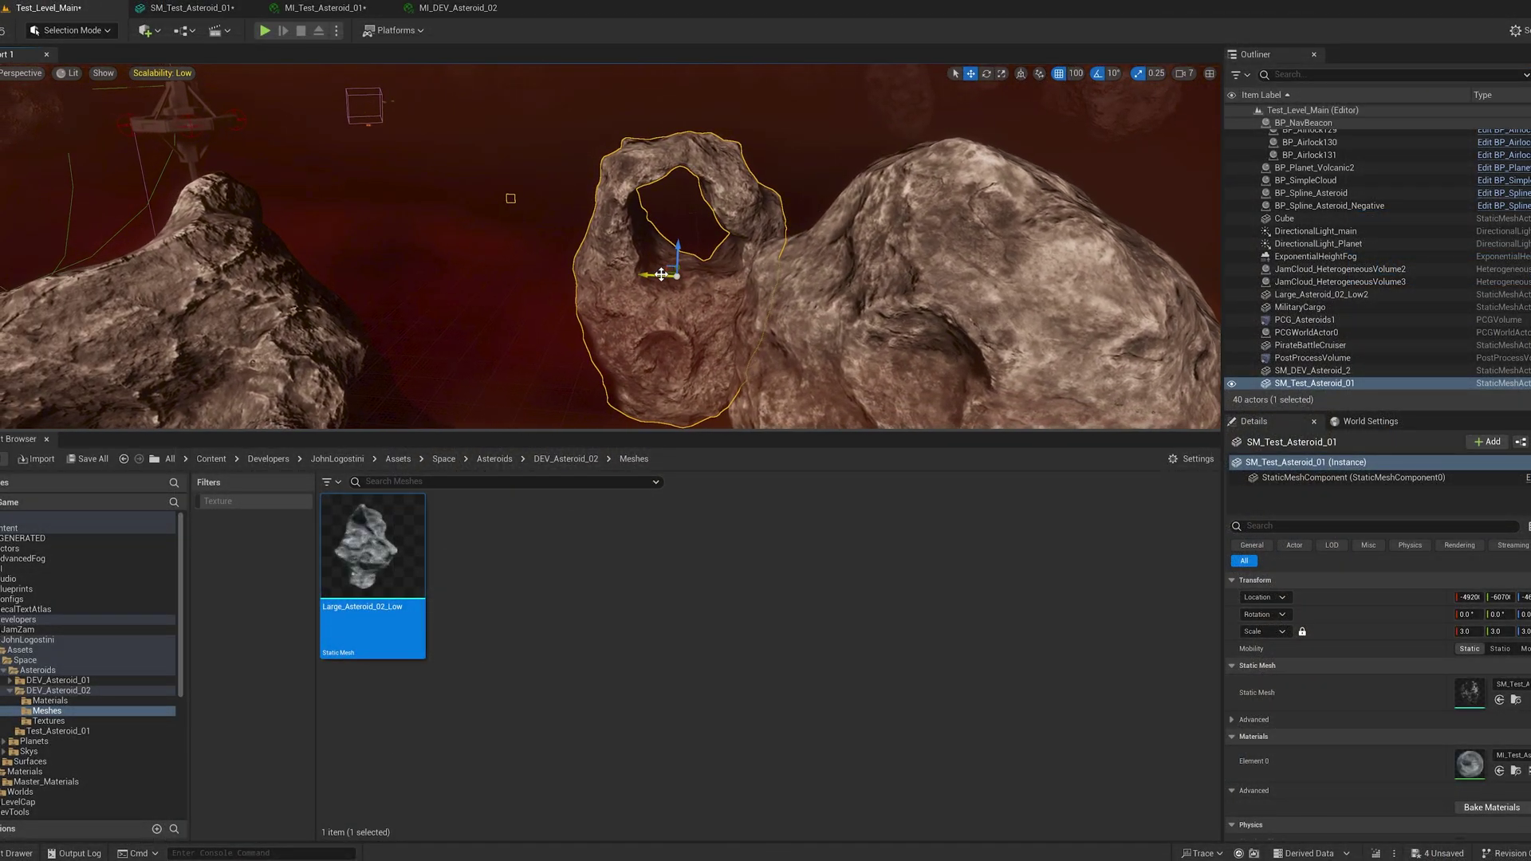
{"action": "left_click_drag", "start_coordinate": [661, 274], "coordinate": [586, 274]}
{"action": "key", "text": "w"}
{"action": "right_click_drag", "start_coordinate": [585, 274], "coordinate": [462, 295]}
{"action": "key", "text": "s"}
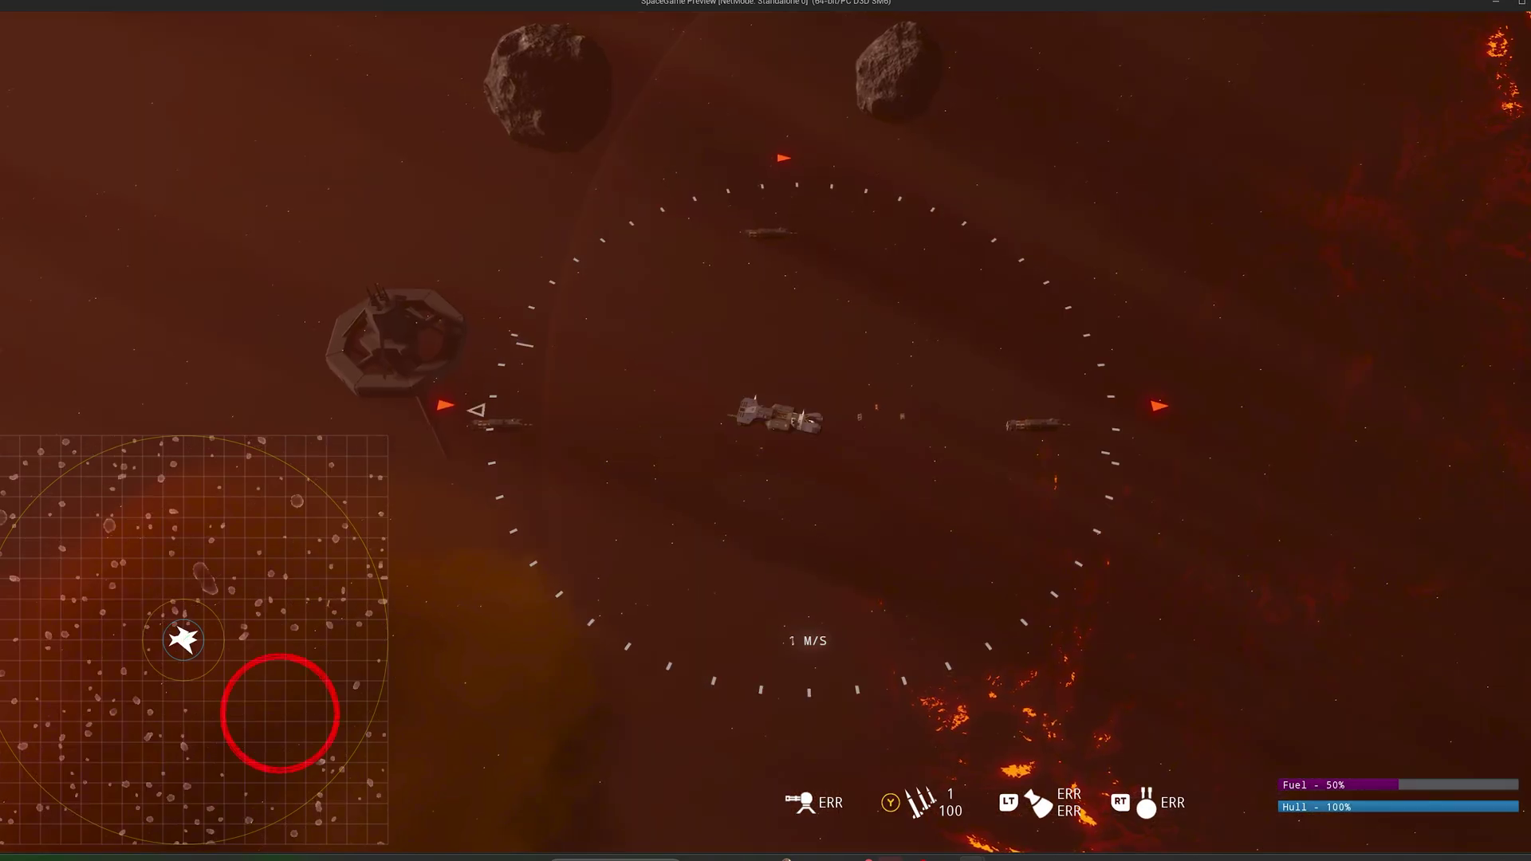
Switch to the SpaceGame preview and cycle the ship's targeting through nearby enemies, viewing the Icepick target's details
{"action": "key", "text": "Tab"}
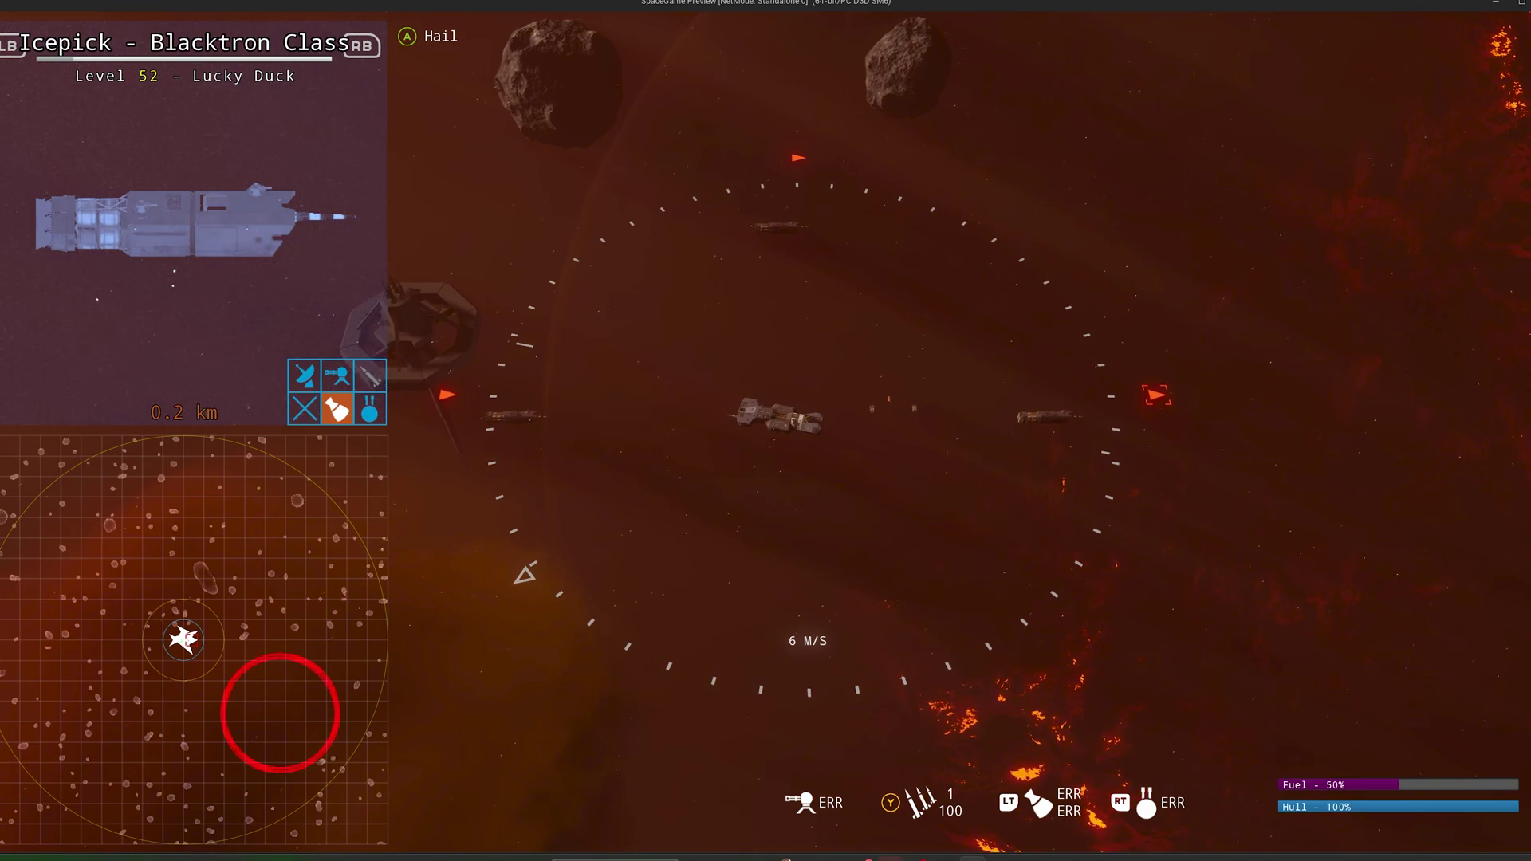
{"action": "key", "text": "Tab"}
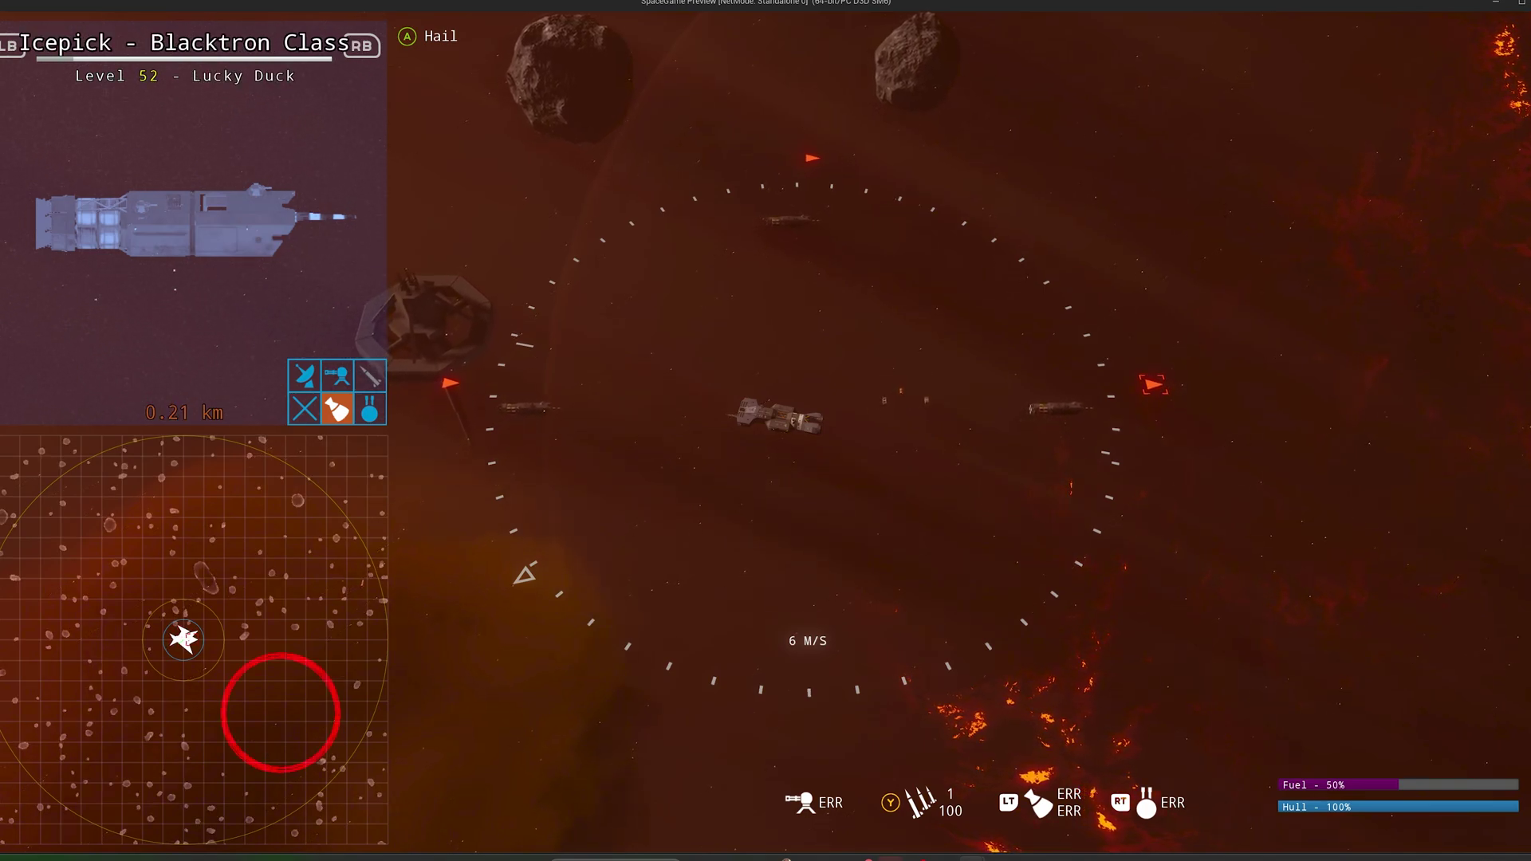
{"action": "key", "text": "Tab"}
{"action": "key", "text": "Tab"}
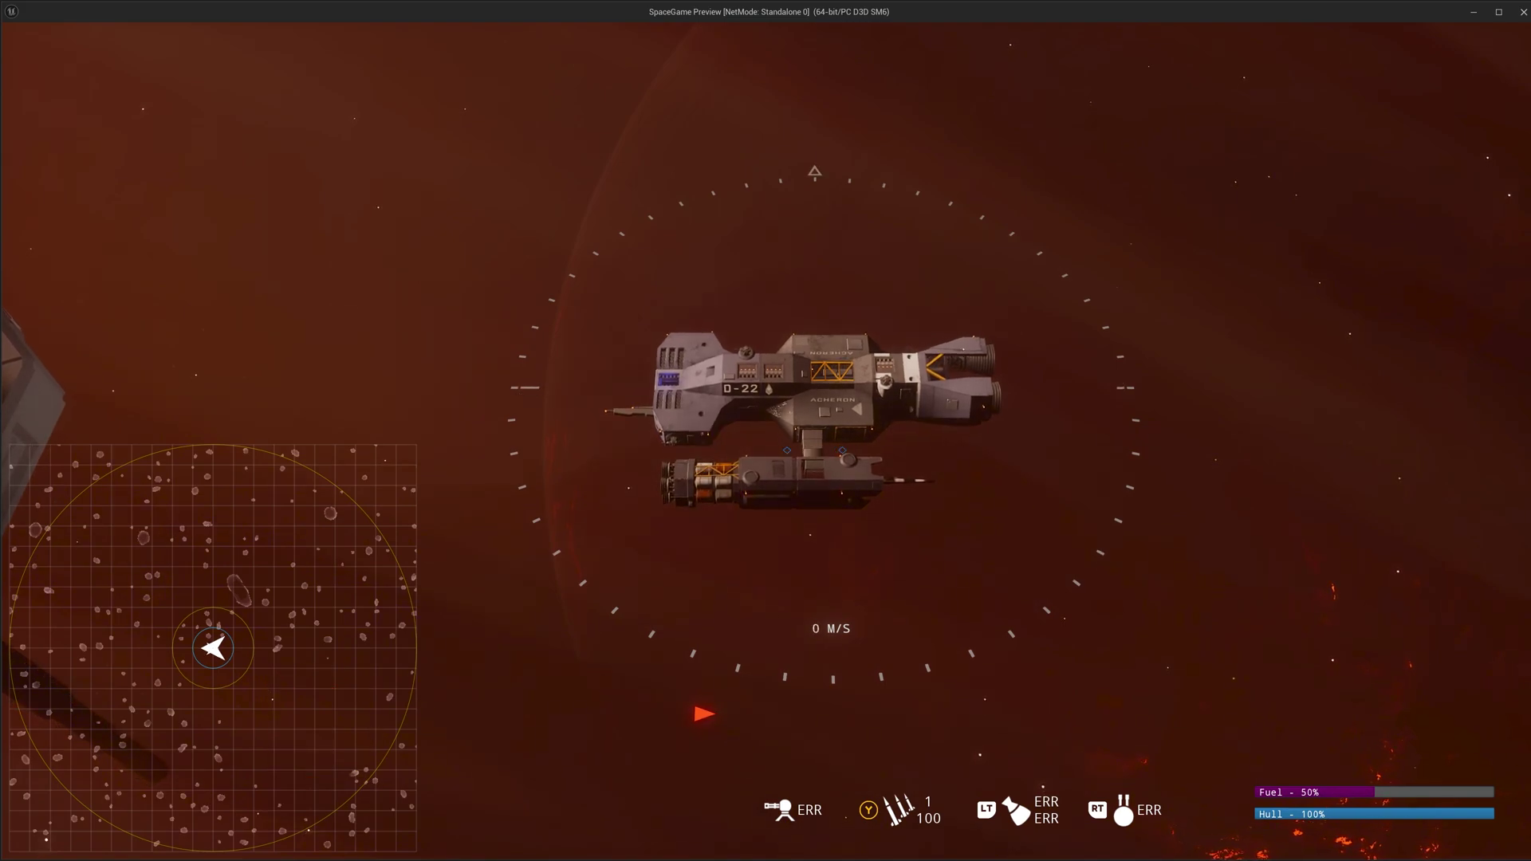
{"action": "key", "text": "e"}
{"action": "key", "text": "Escape"}
{"action": "key", "text": "e"}
{"action": "key", "text": "Escape"}
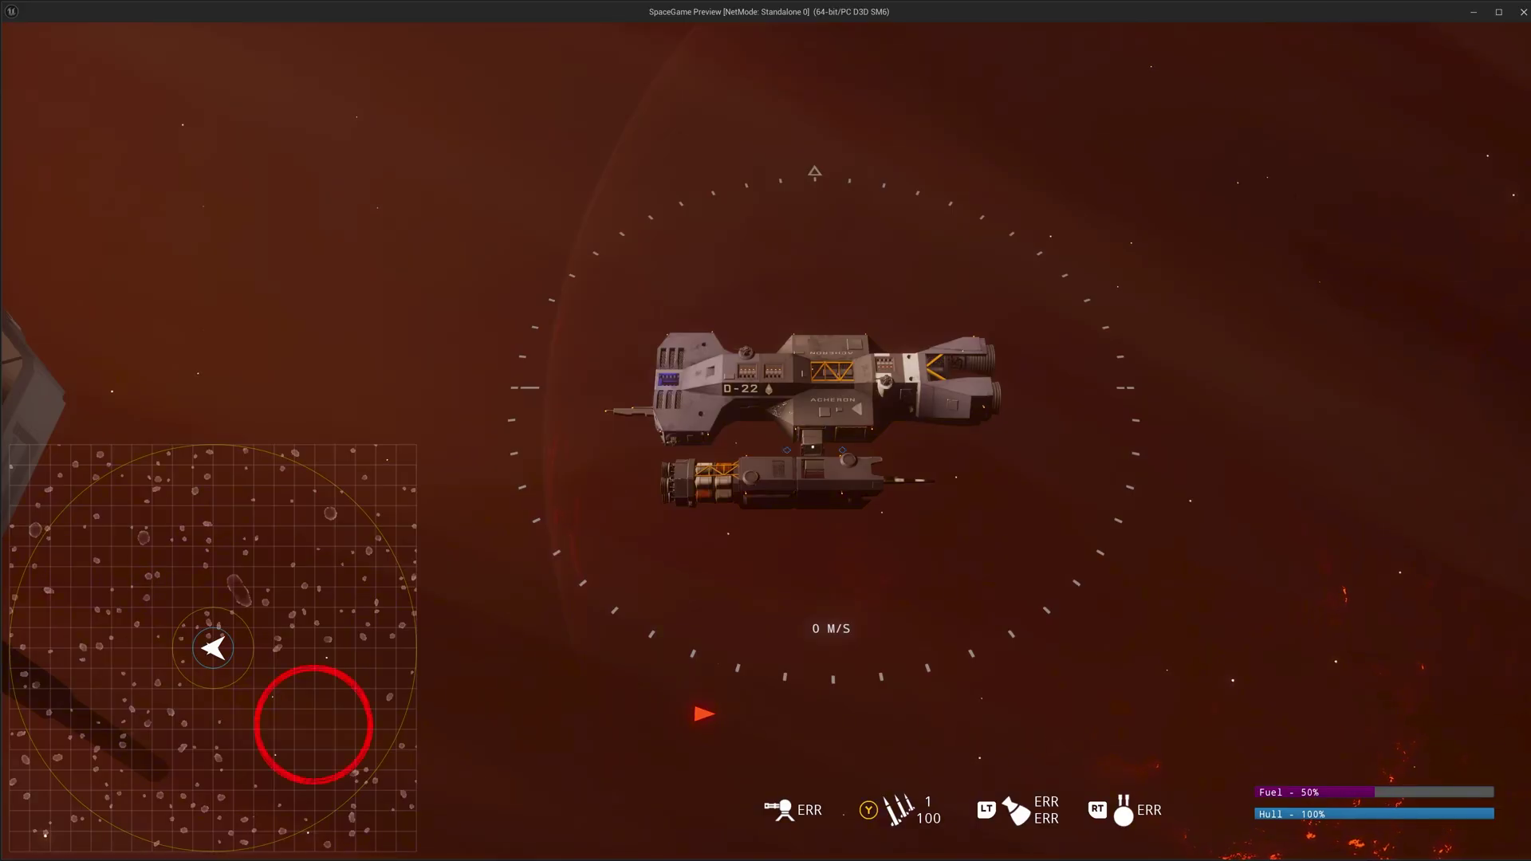
Undock the ship from the attached vessel, fly it alongside the octagonal space station and dock there
{"action": "key", "text": "w"}
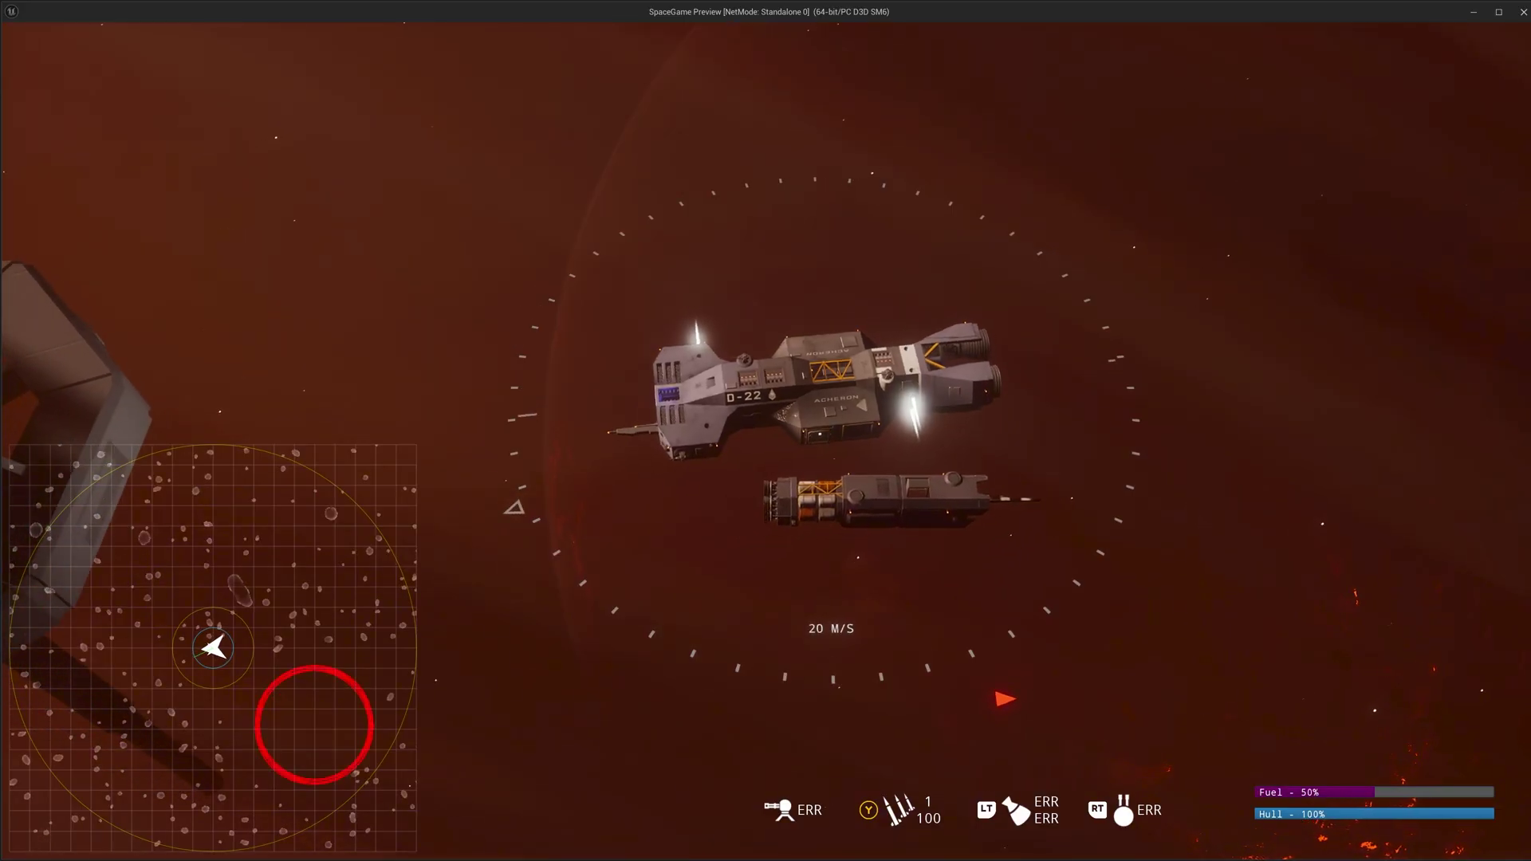
{"action": "key", "text": "w"}
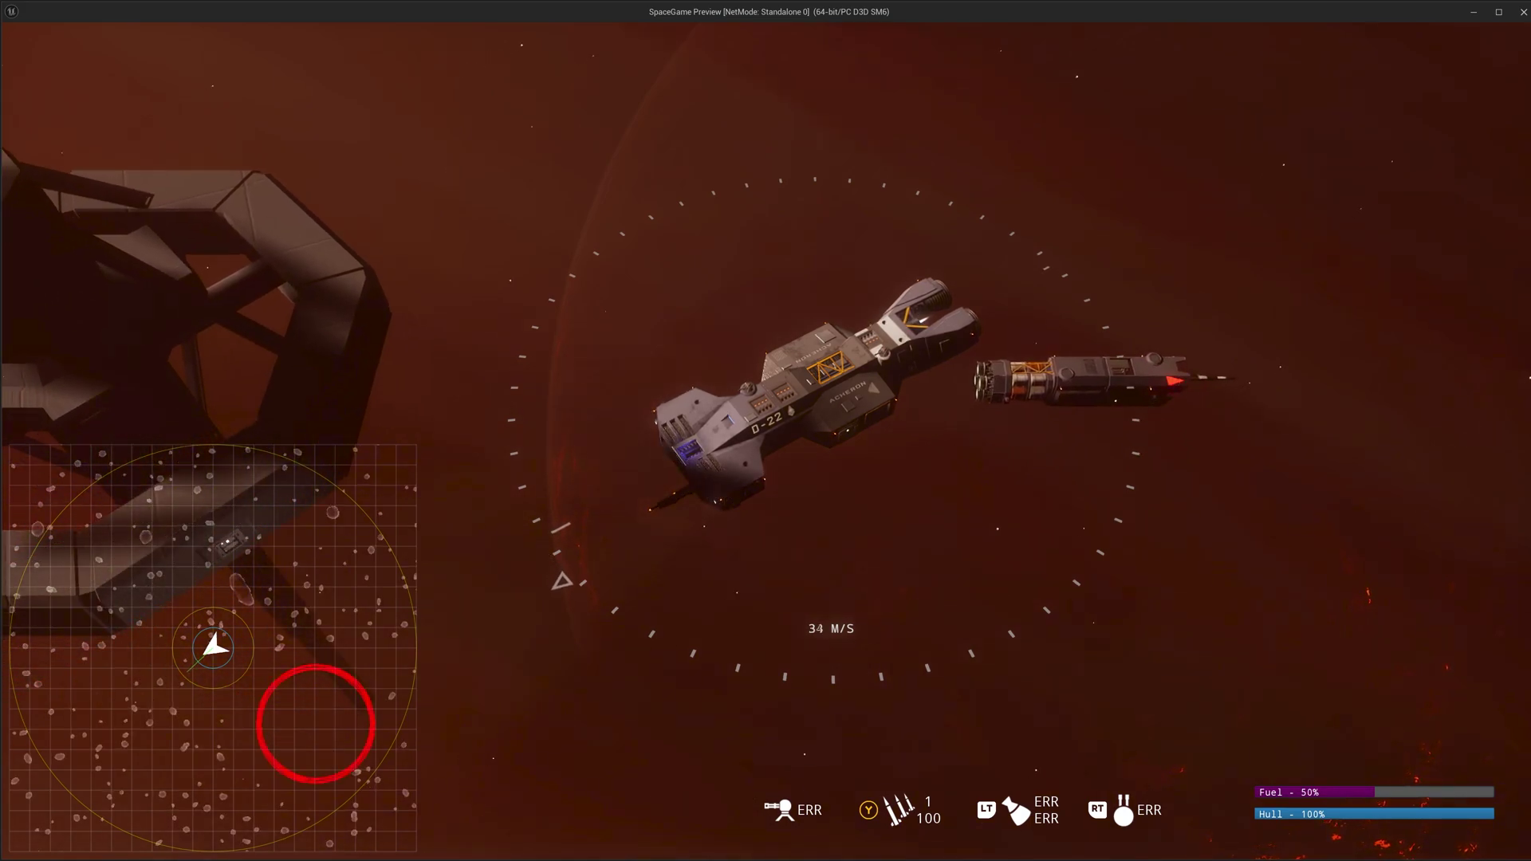
{"action": "key", "text": "w"}
{"action": "key", "text": "a"}
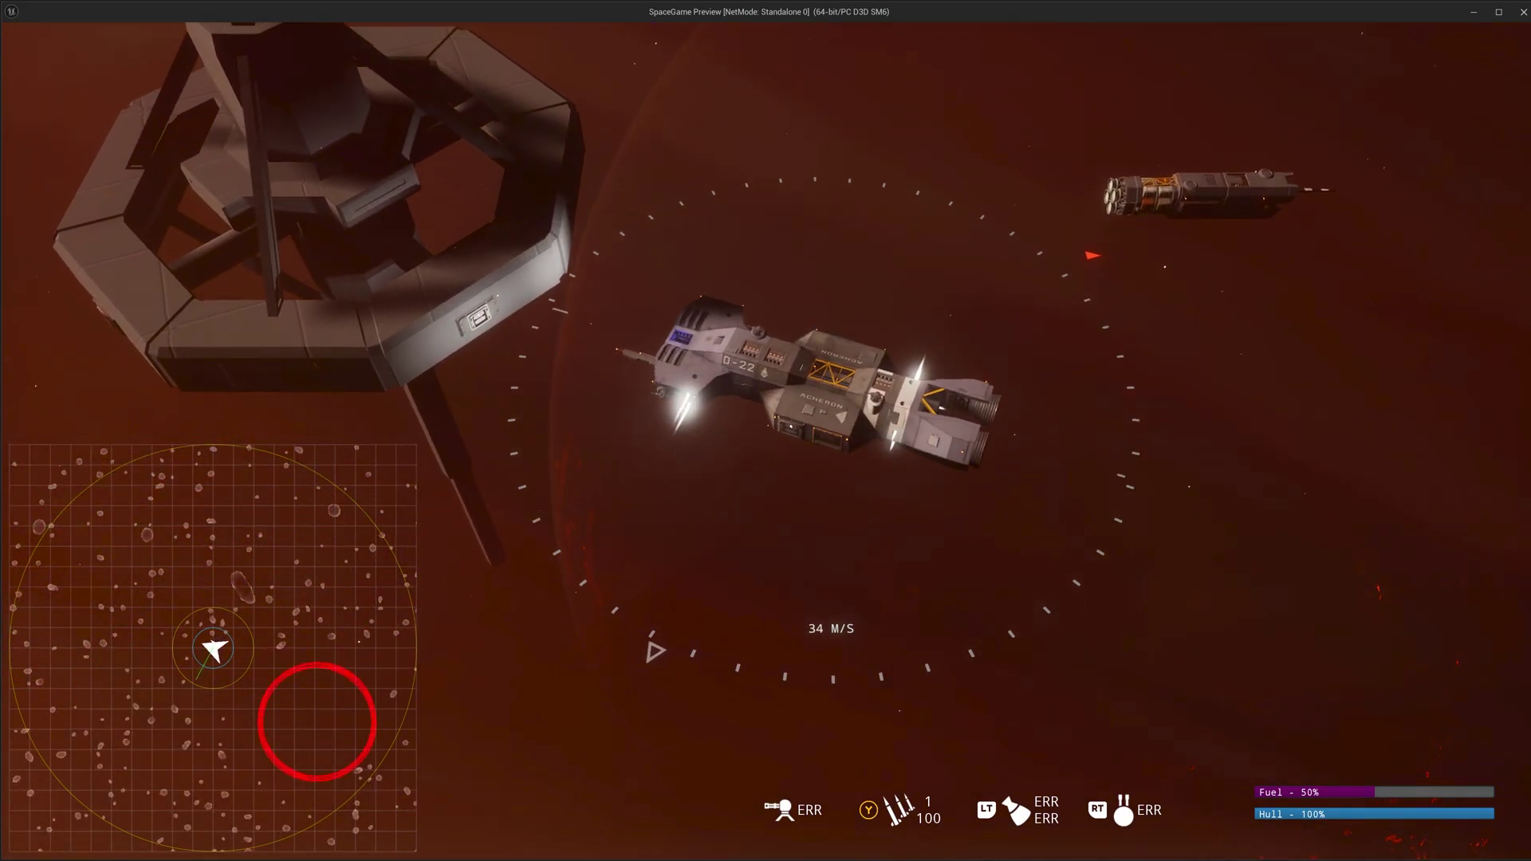
{"action": "key", "text": "s"}
{"action": "key", "text": "d"}
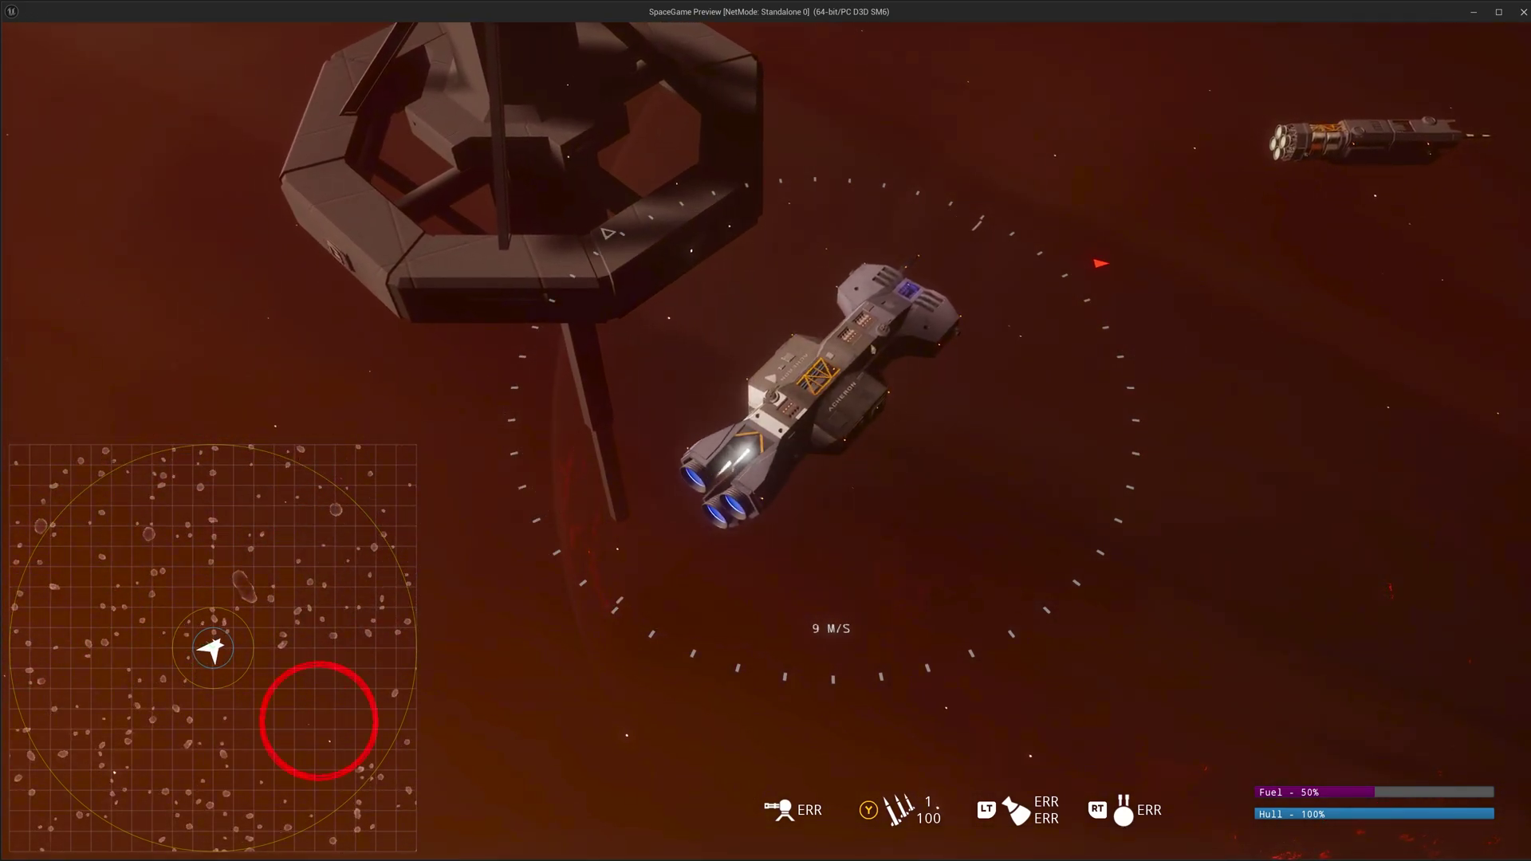
{"action": "key", "text": "s"}
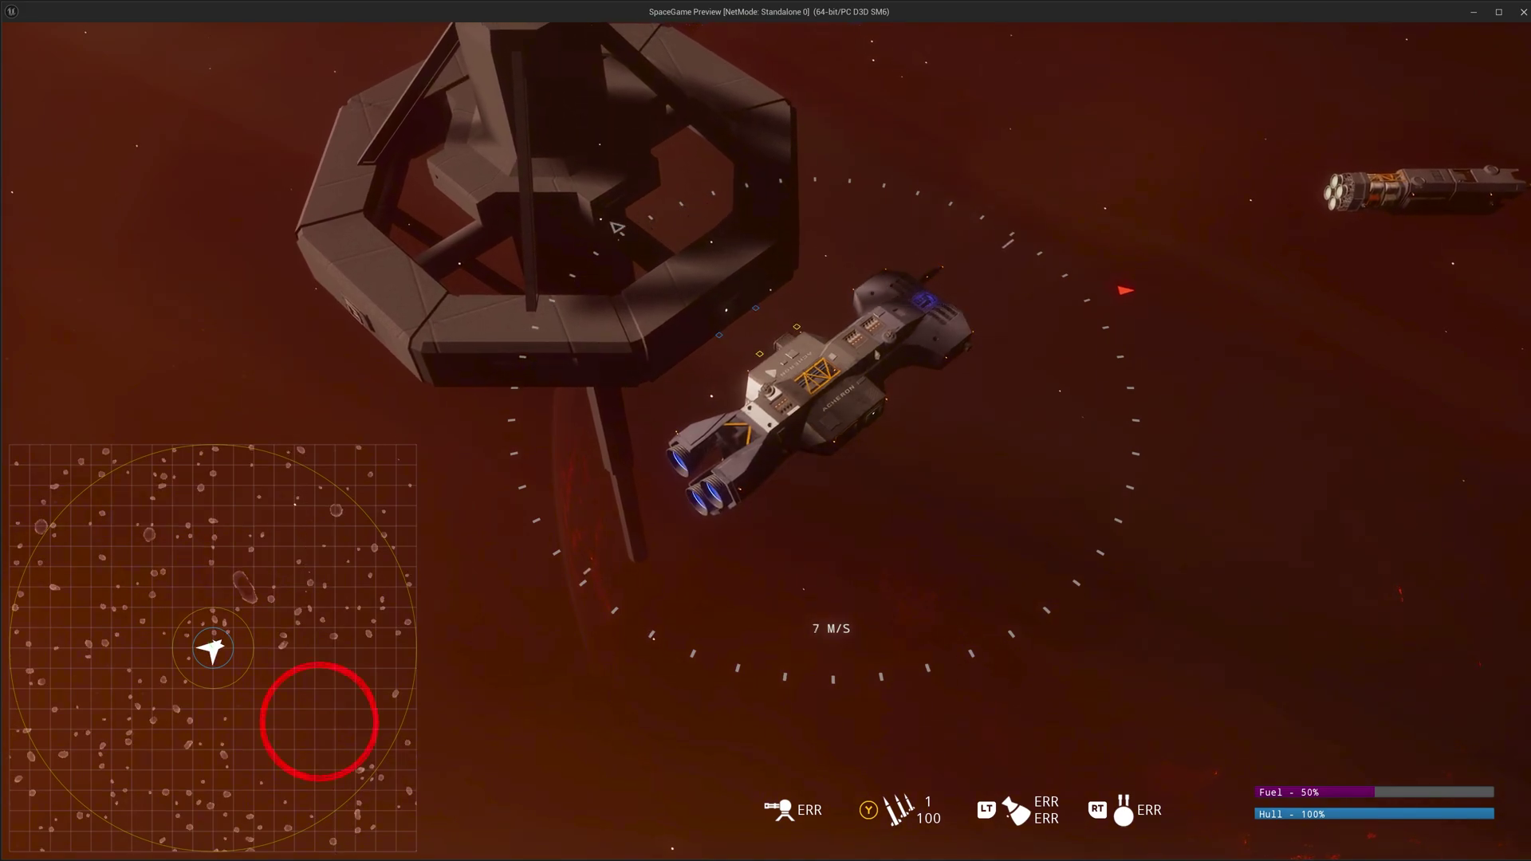
{"action": "key", "text": "s"}
{"action": "left_click", "coordinate": [319, 720]}
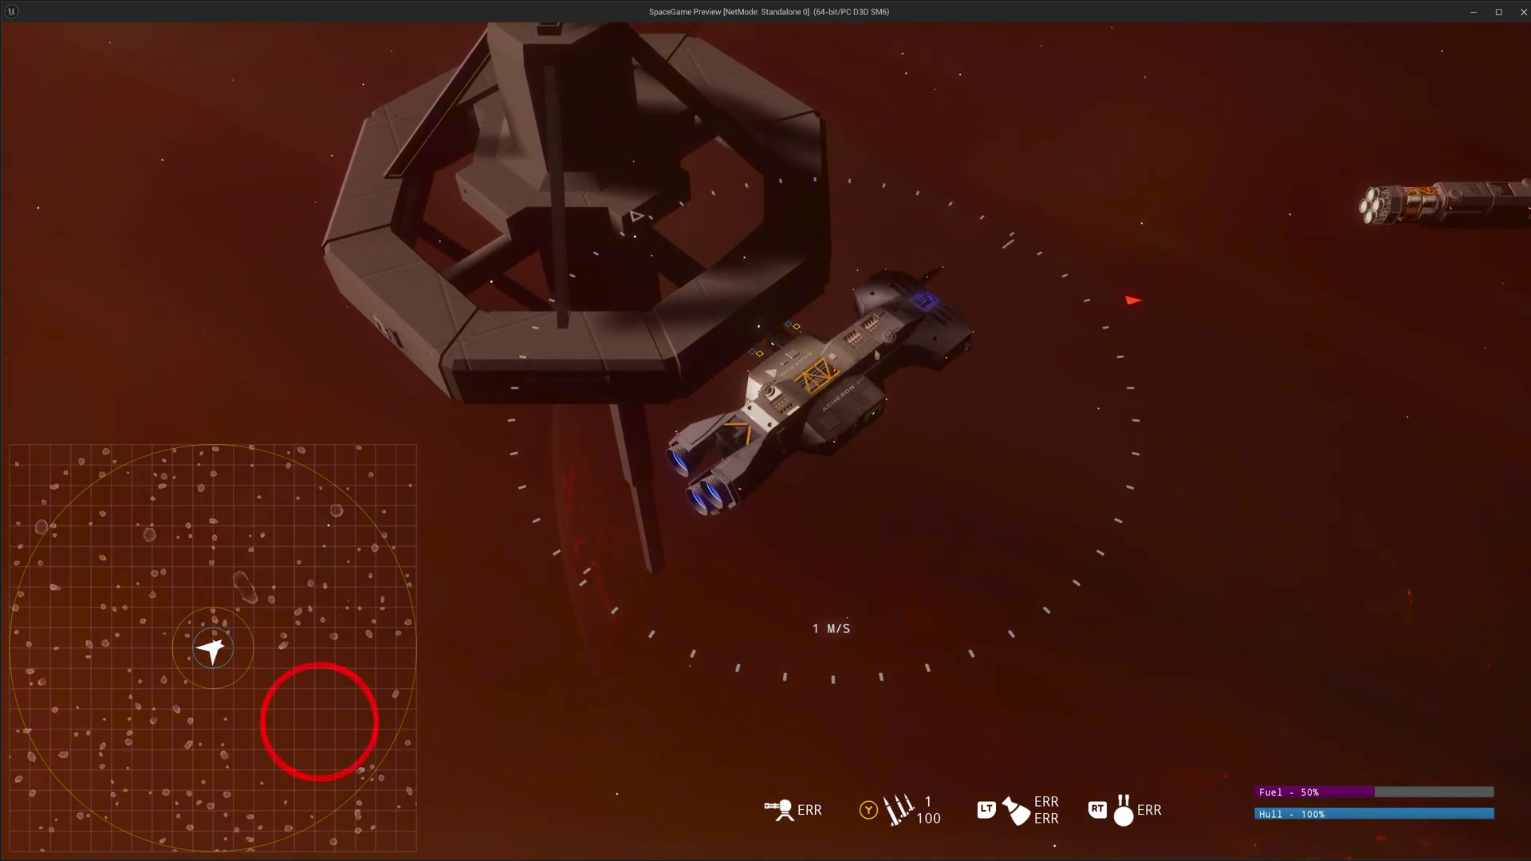
{"action": "left_click", "coordinate": [317, 720]}
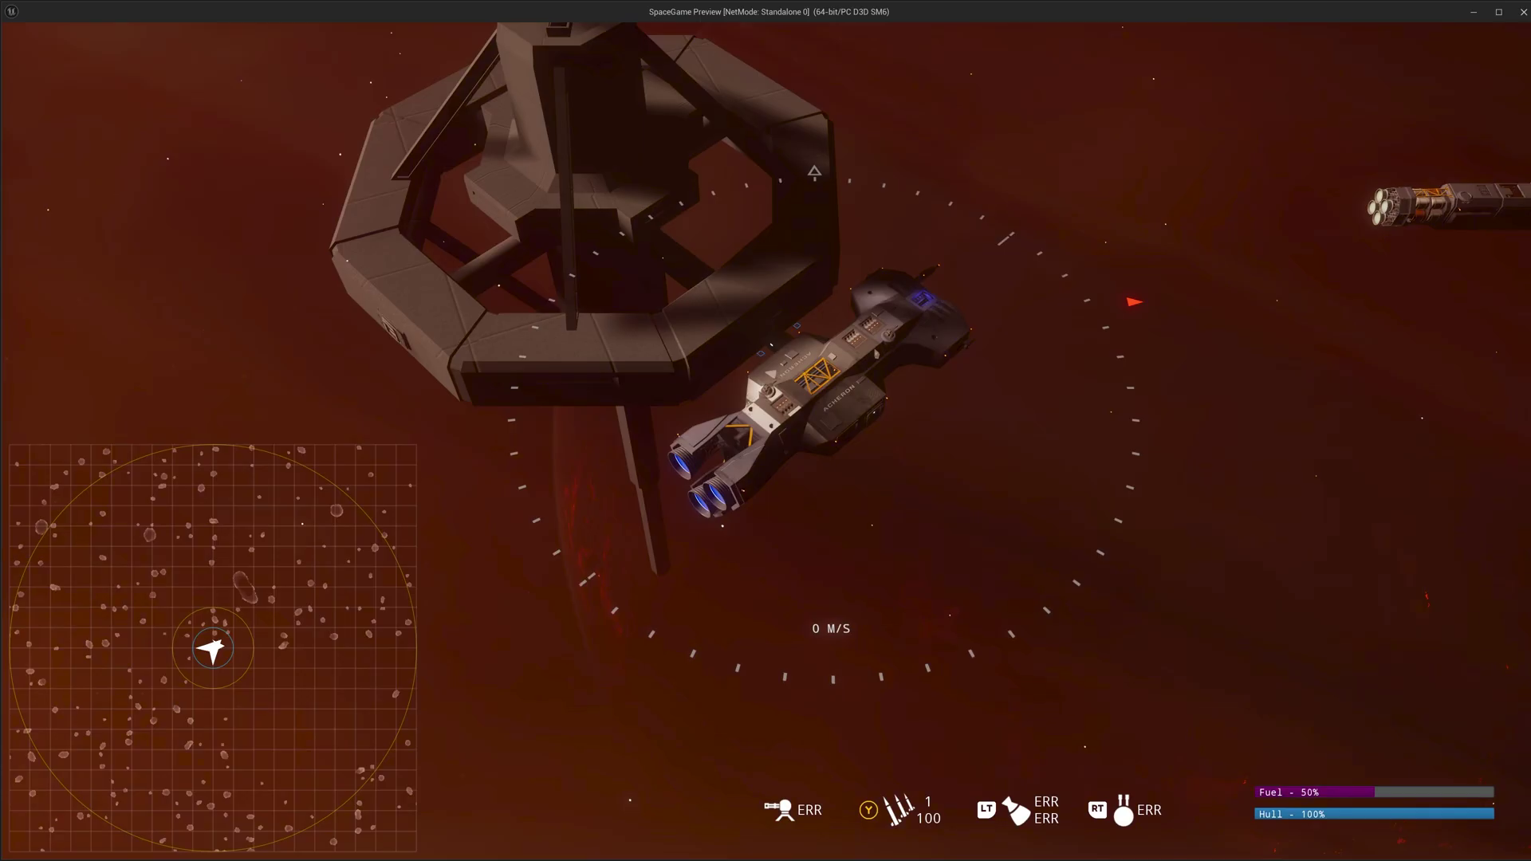
Undock the ship, move it around to another side of the octagonal station and dock it again
{"action": "key", "text": "w"}
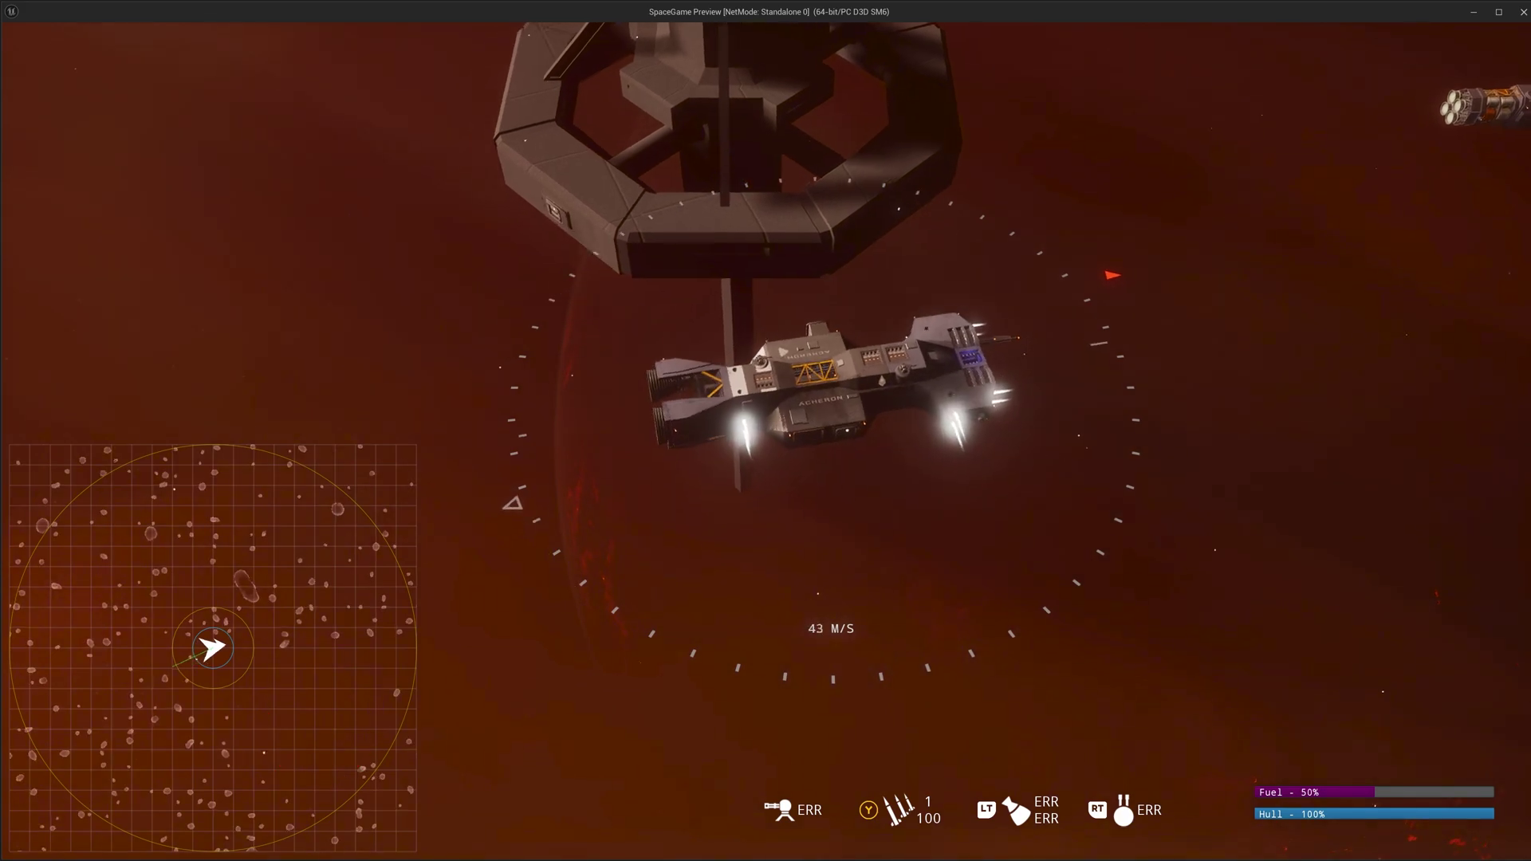
{"action": "left_click", "coordinate": [324, 718]}
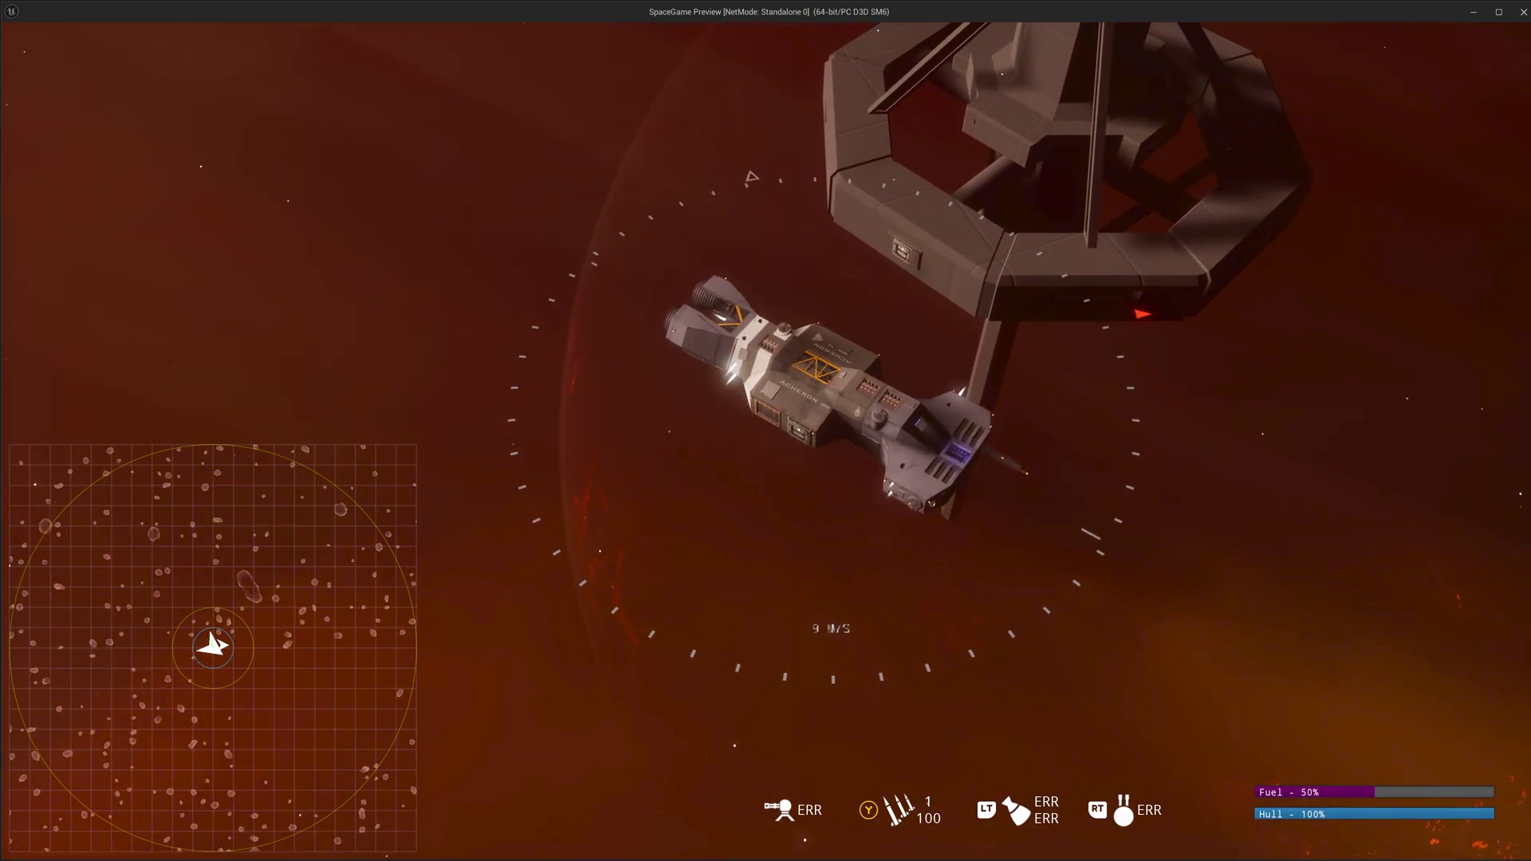
{"action": "left_click", "coordinate": [325, 718]}
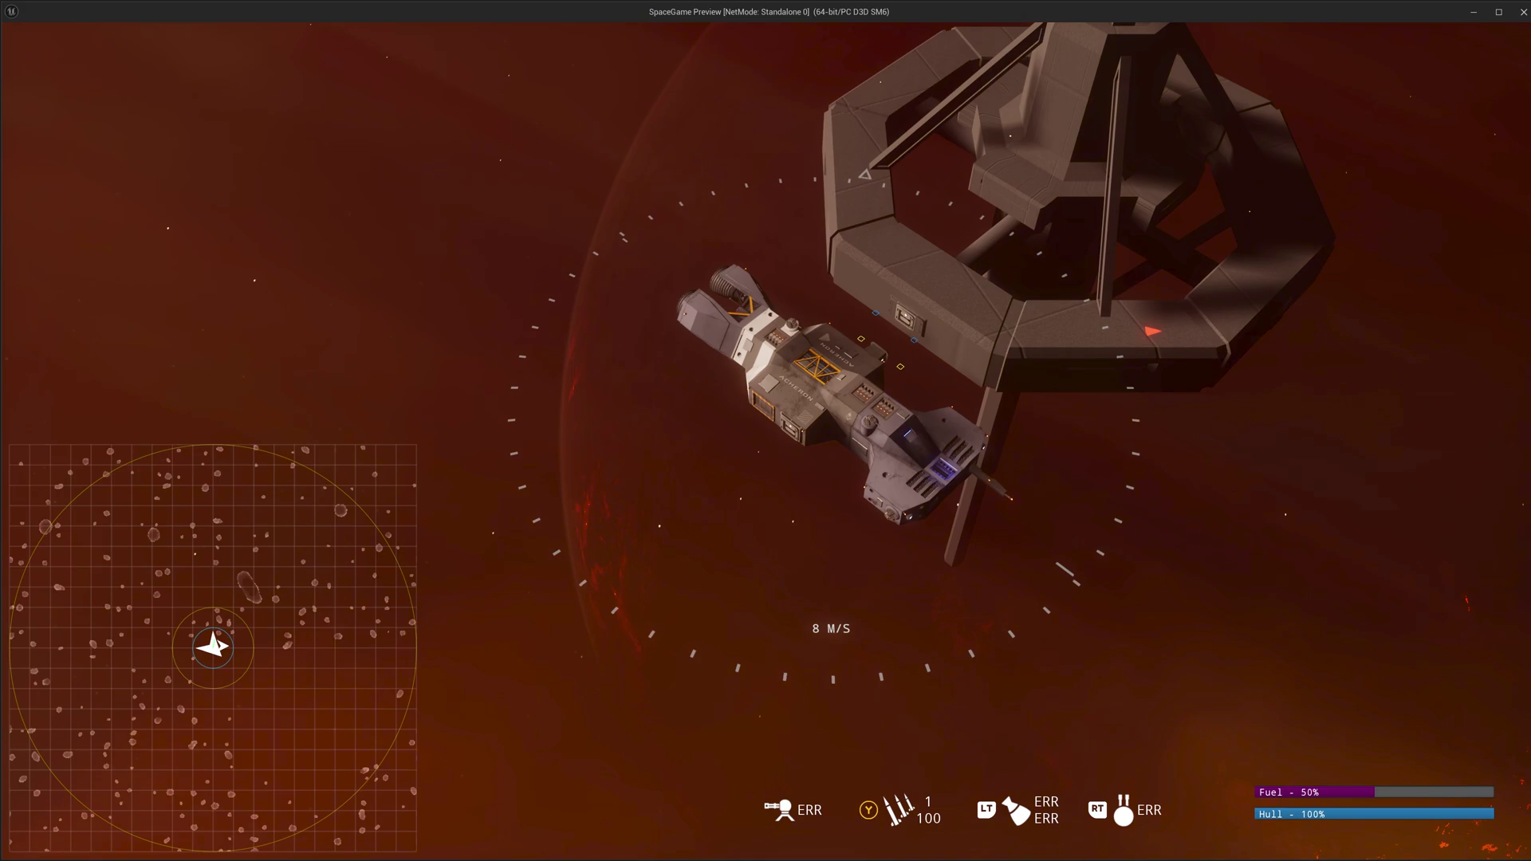
{"action": "left_click", "coordinate": [318, 718]}
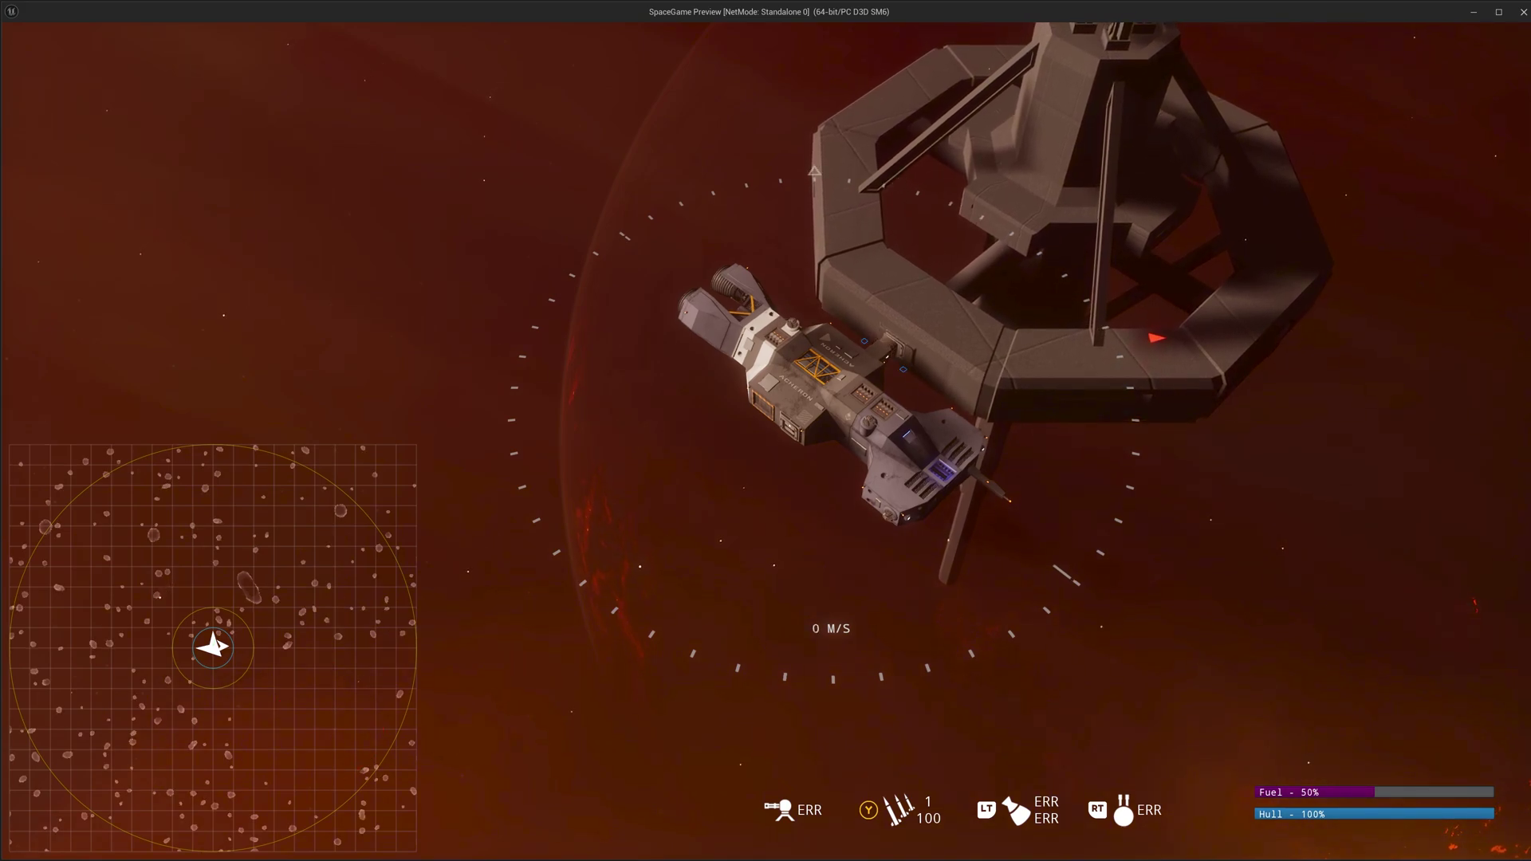
{"action": "left_click", "coordinate": [324, 718]}
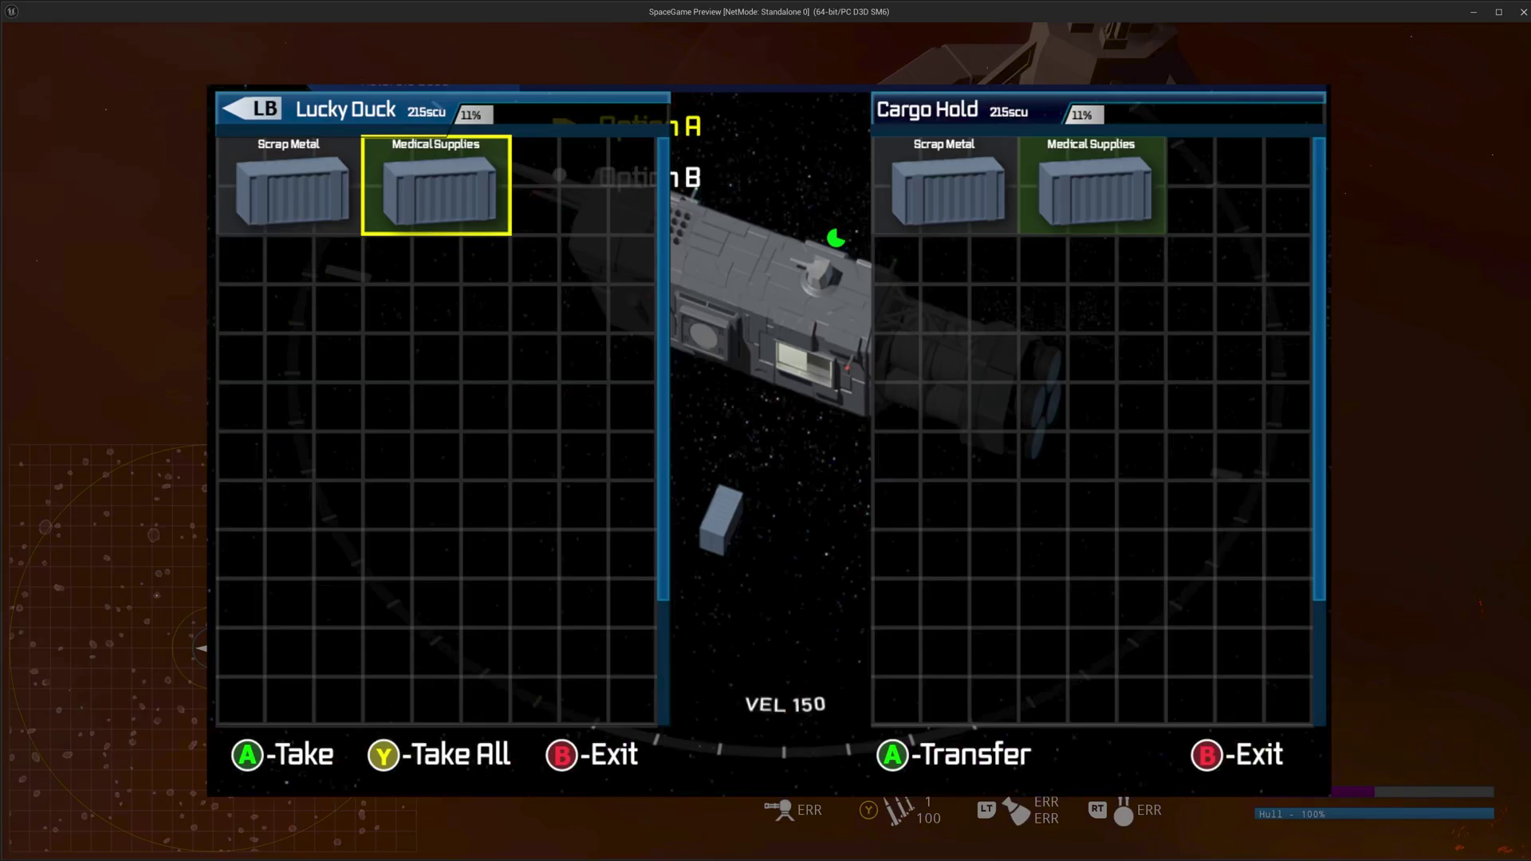
Leave the octagonal station, fly the ship to the large asteroid and steer it into the lit hangar
{"action": "key", "text": "Escape"}
{"action": "left_click", "coordinate": [324, 717]}
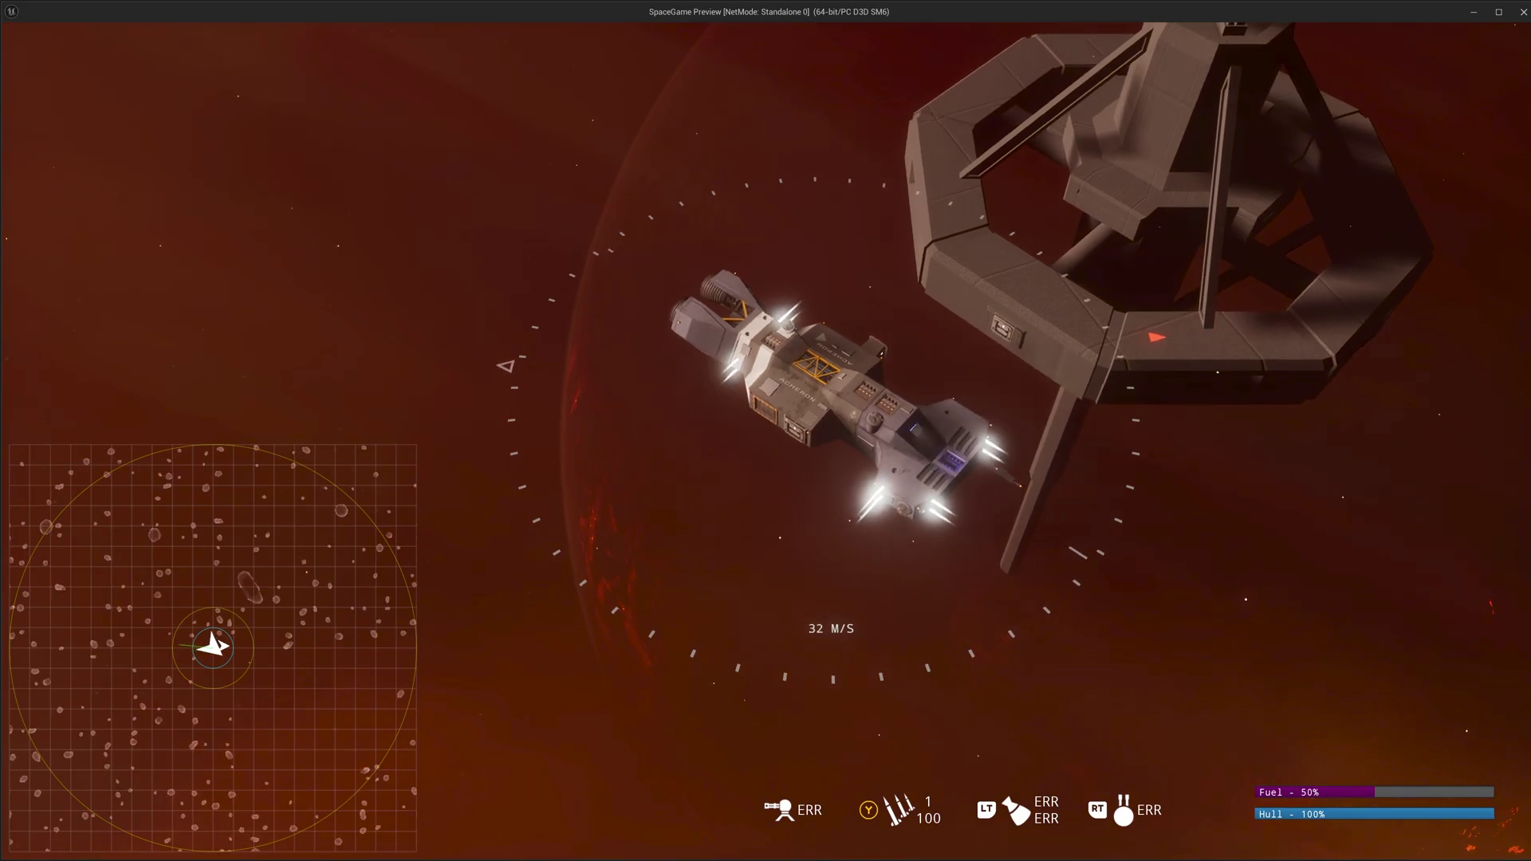
{"action": "left_click", "coordinate": [324, 717]}
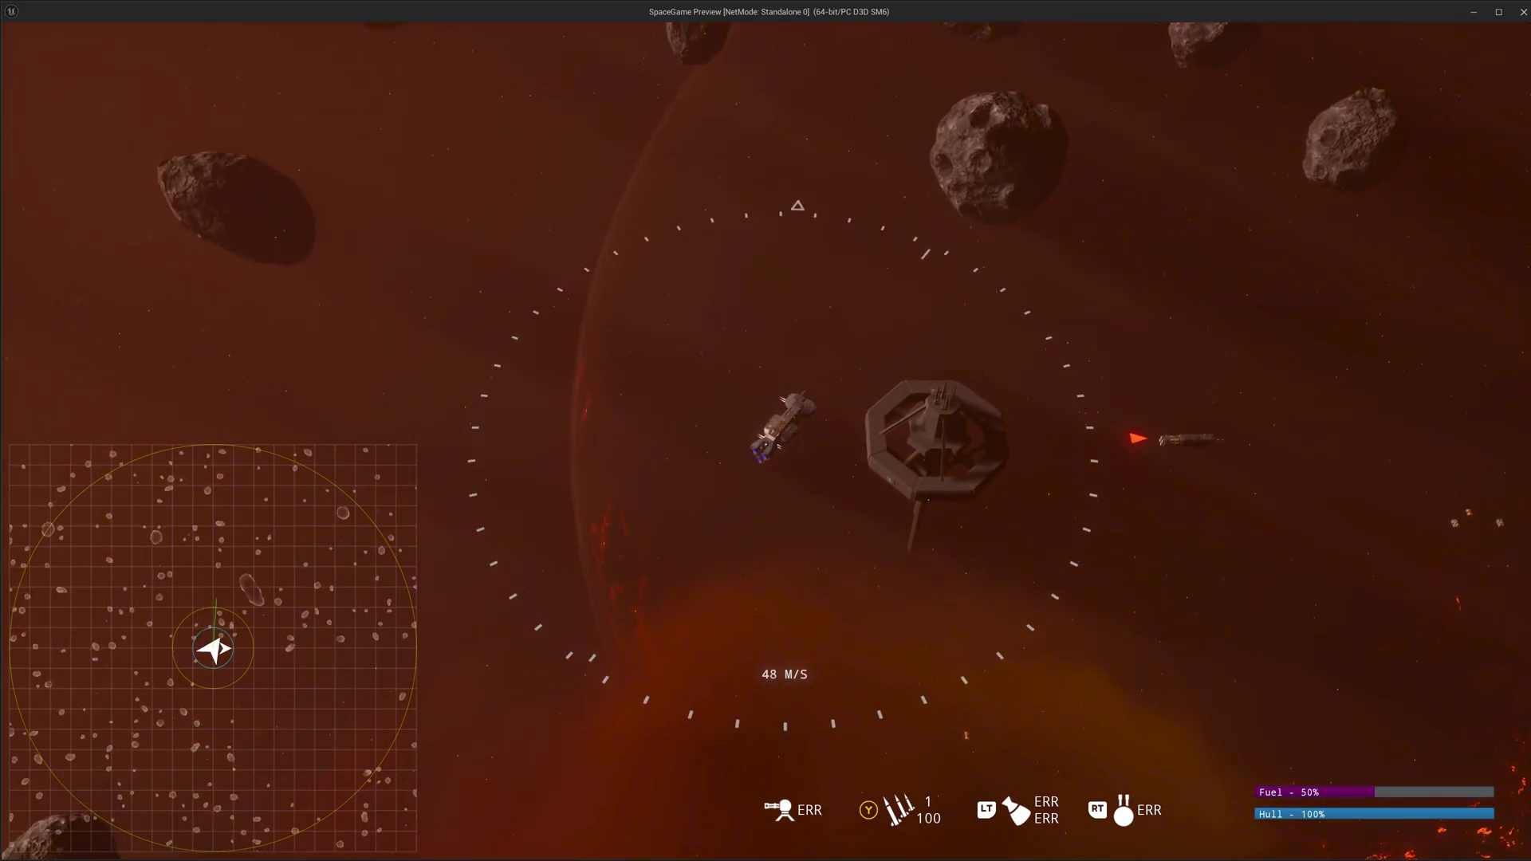
{"action": "left_click", "coordinate": [325, 720]}
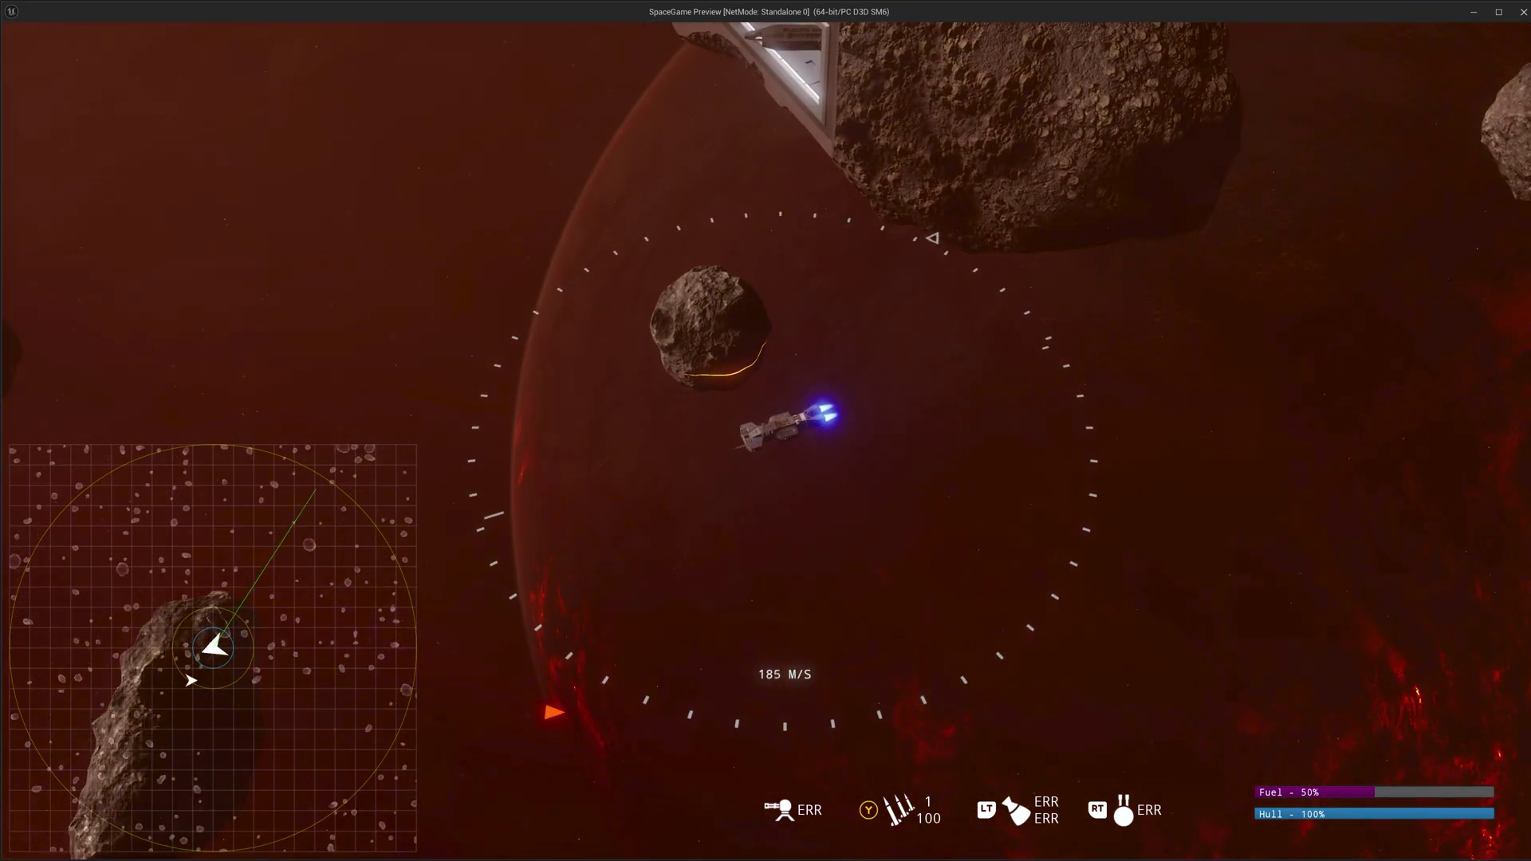
{"action": "left_click", "coordinate": [287, 755]}
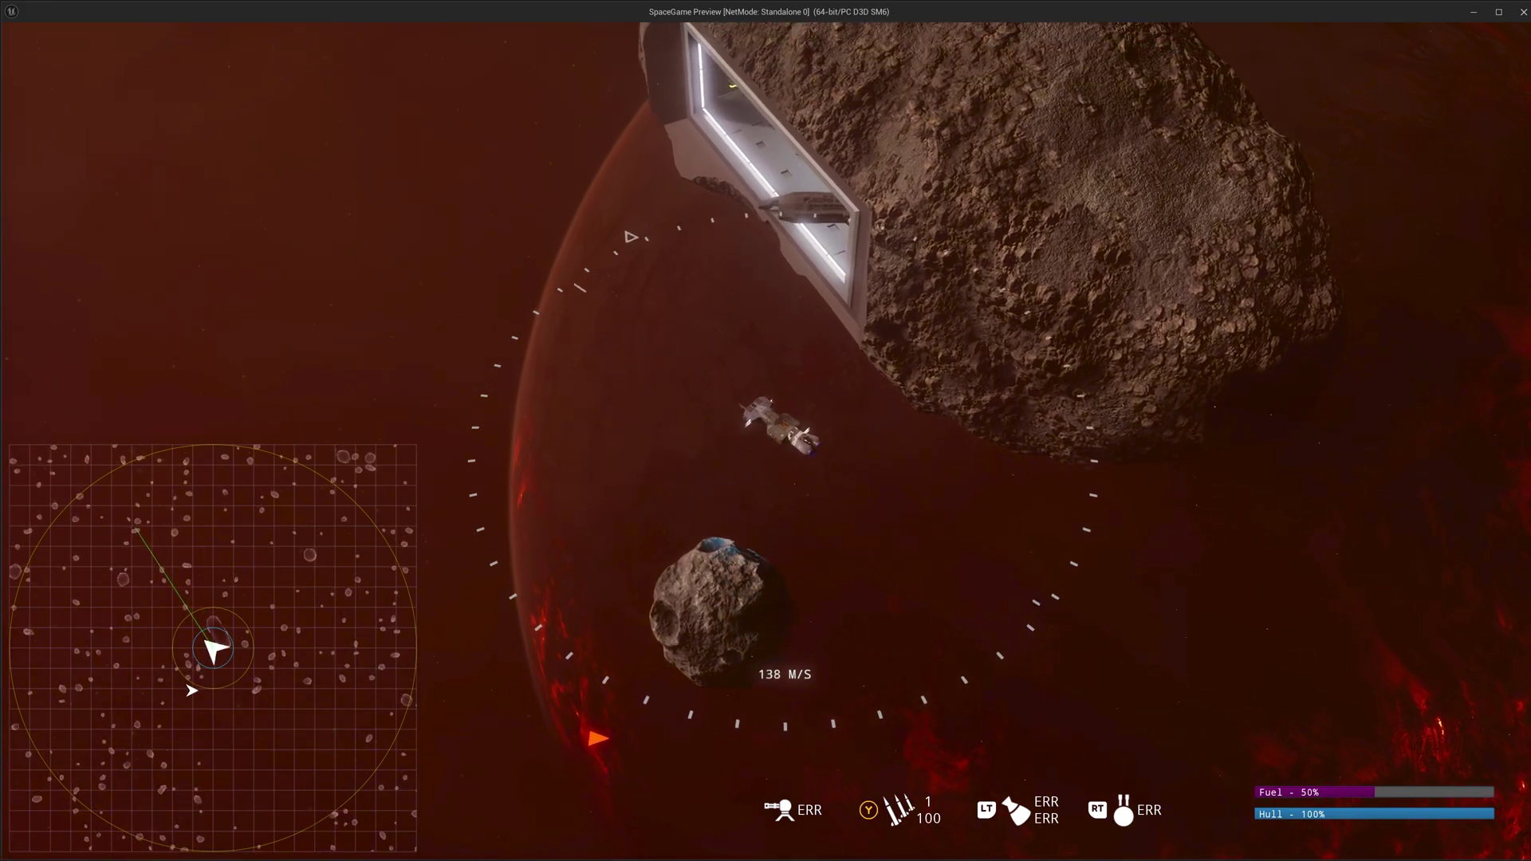
{"action": "left_click", "coordinate": [293, 772]}
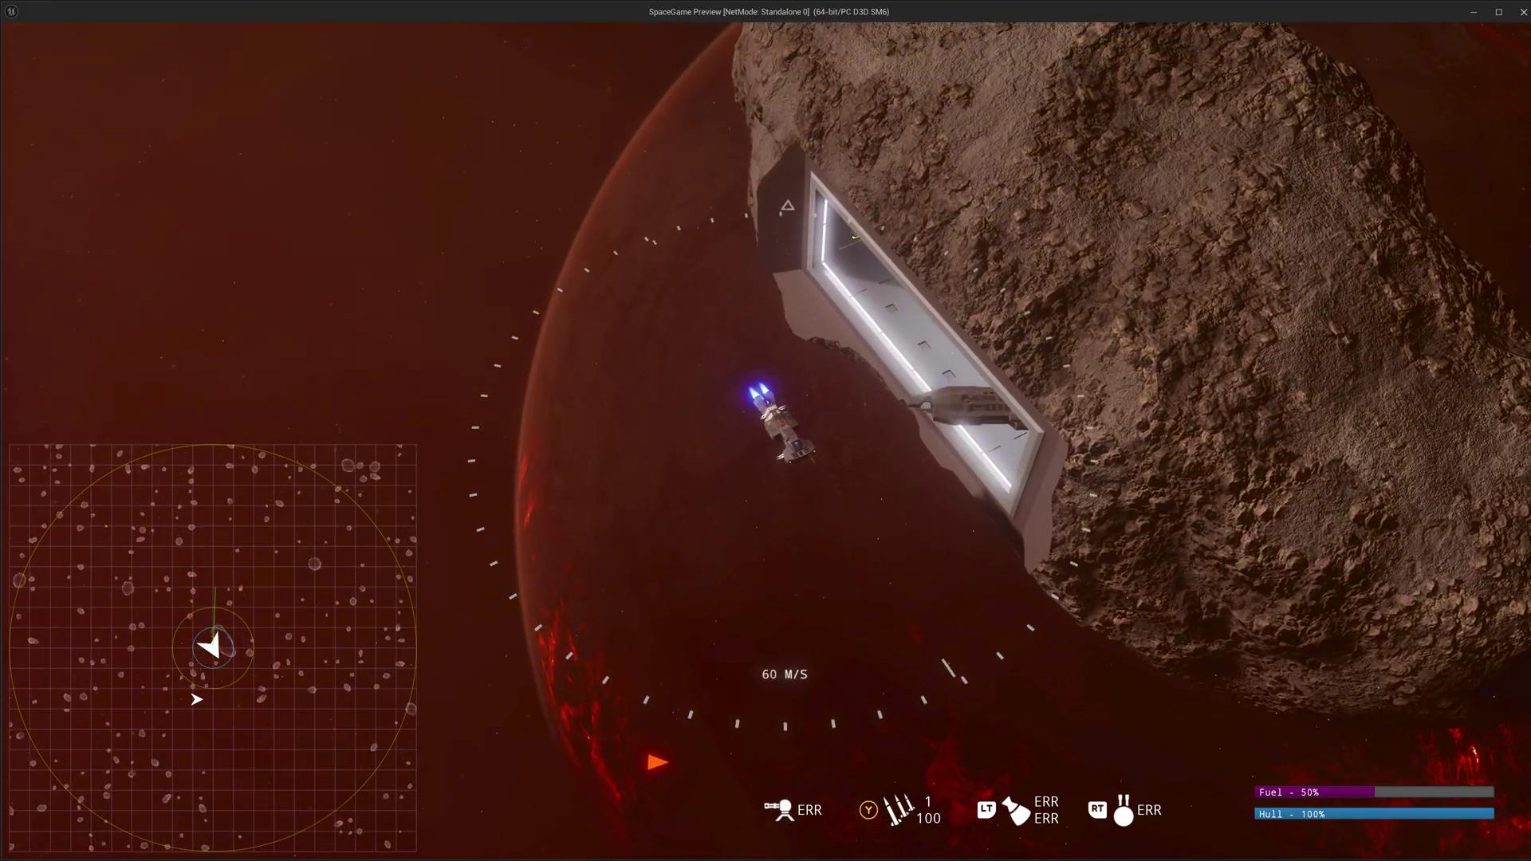
{"action": "left_click", "coordinate": [298, 776]}
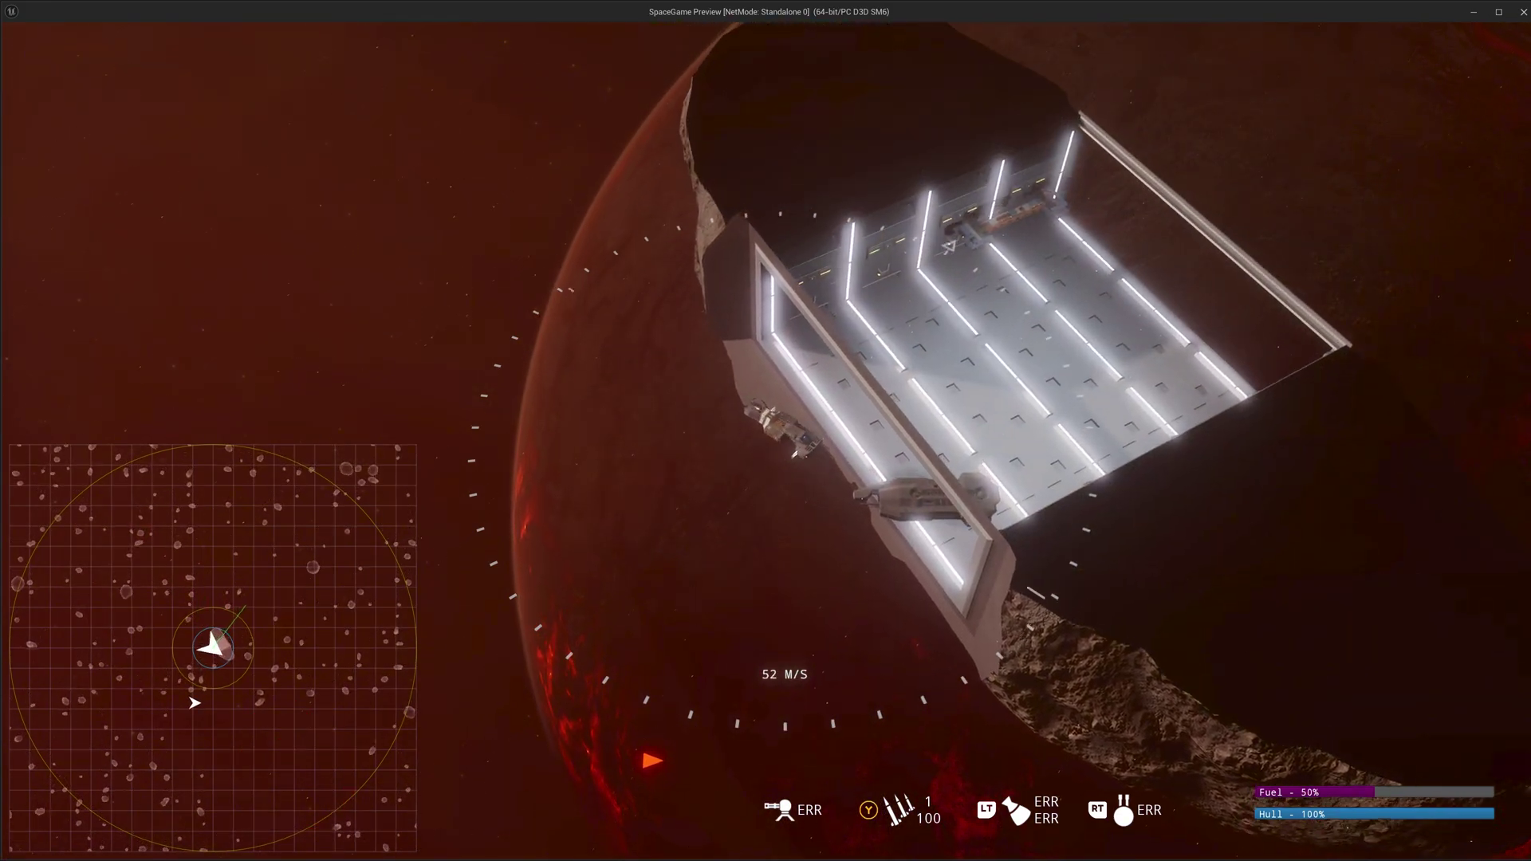
{"action": "left_click", "coordinate": [300, 779]}
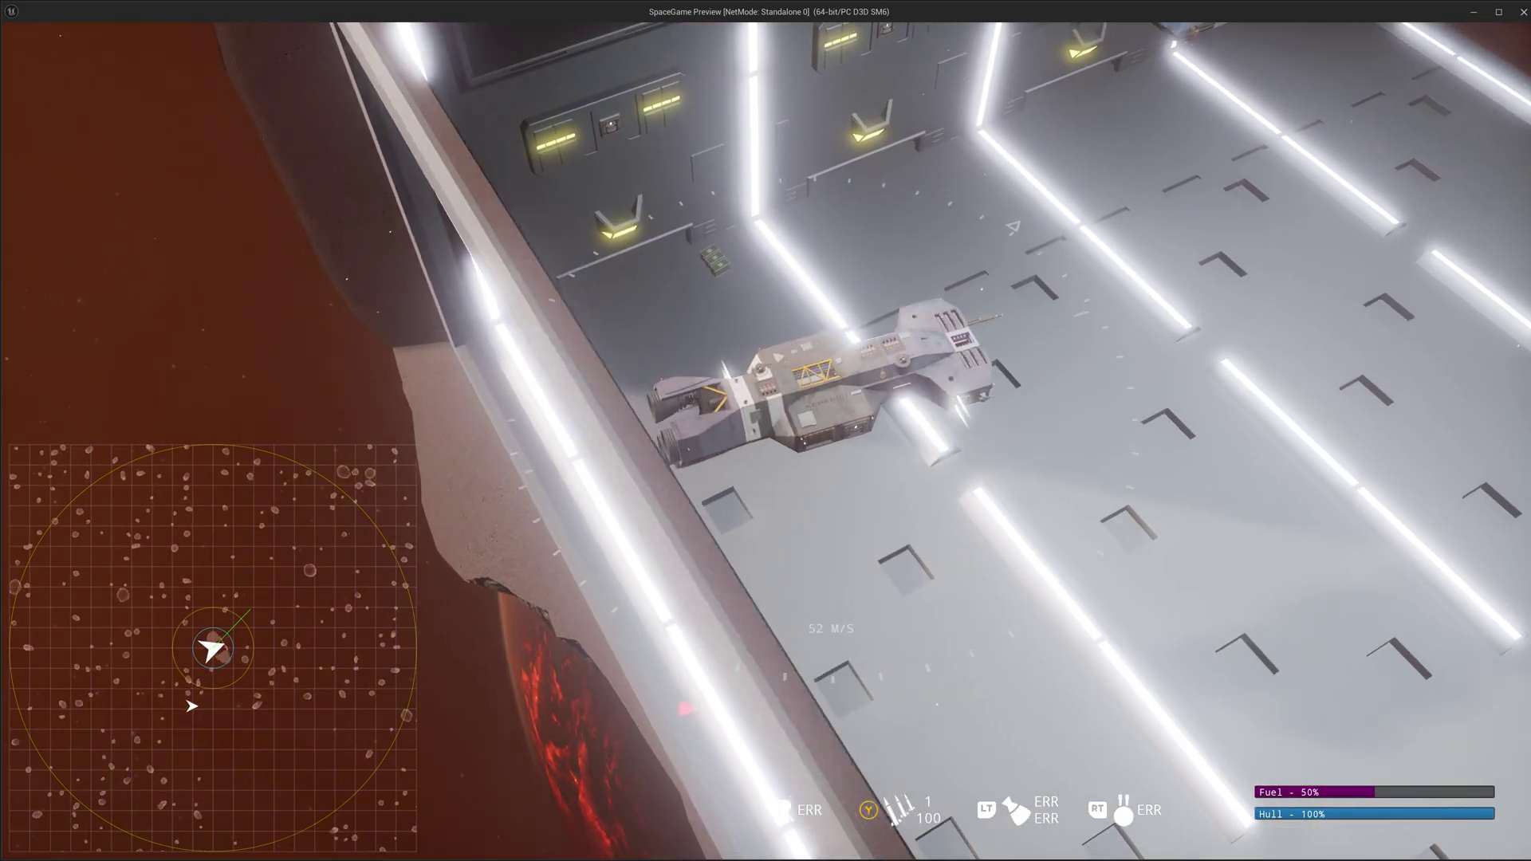
Slow the ship inside the hangar and align it with a docking port on the back wall
{"action": "left_click", "coordinate": [295, 785]}
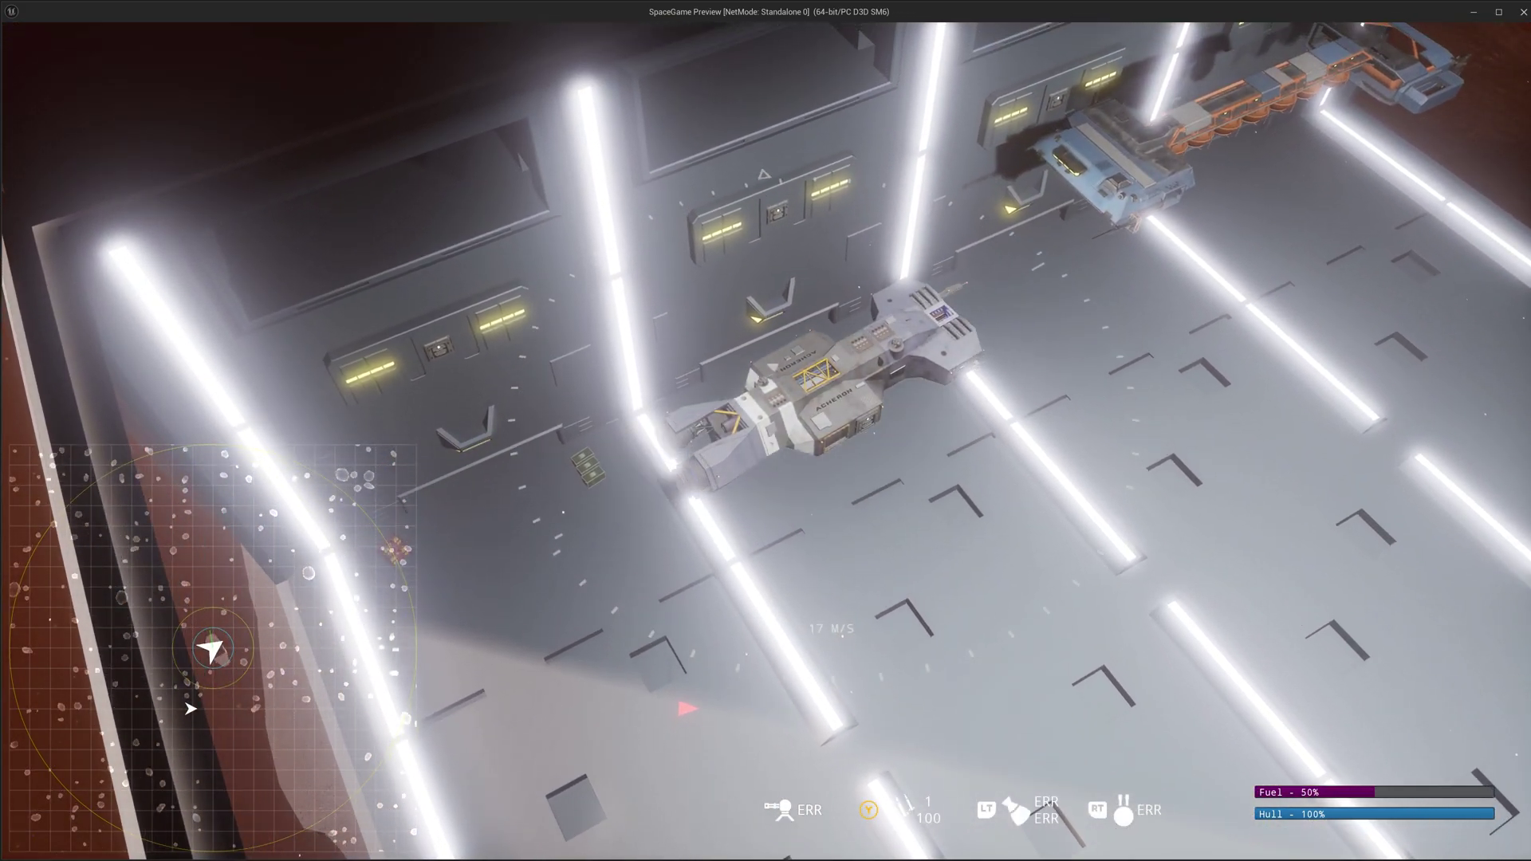
{"action": "left_click", "coordinate": [298, 779]}
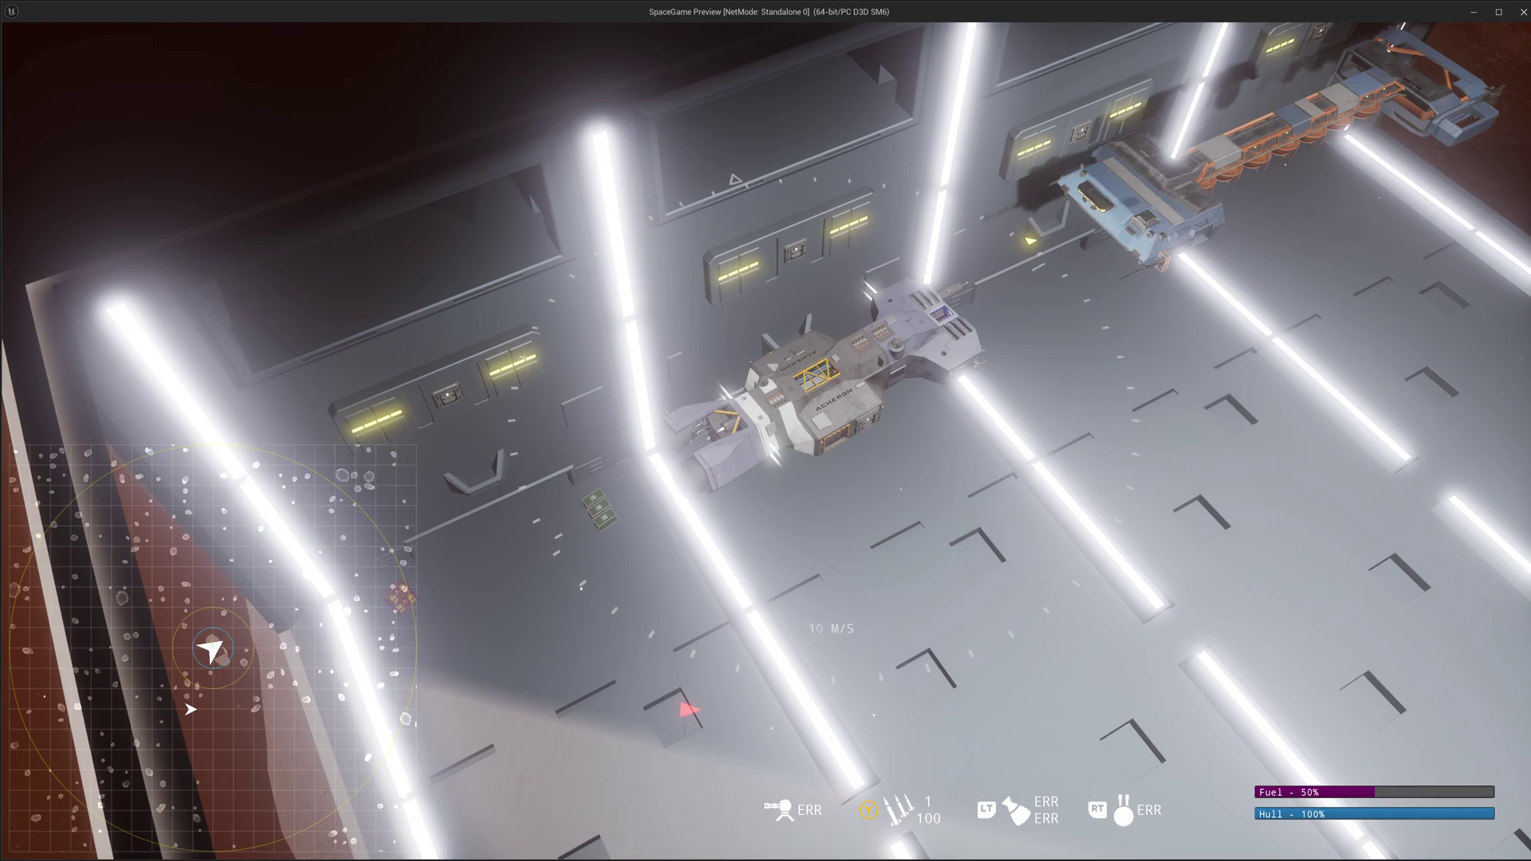
{"action": "left_click", "coordinate": [294, 779]}
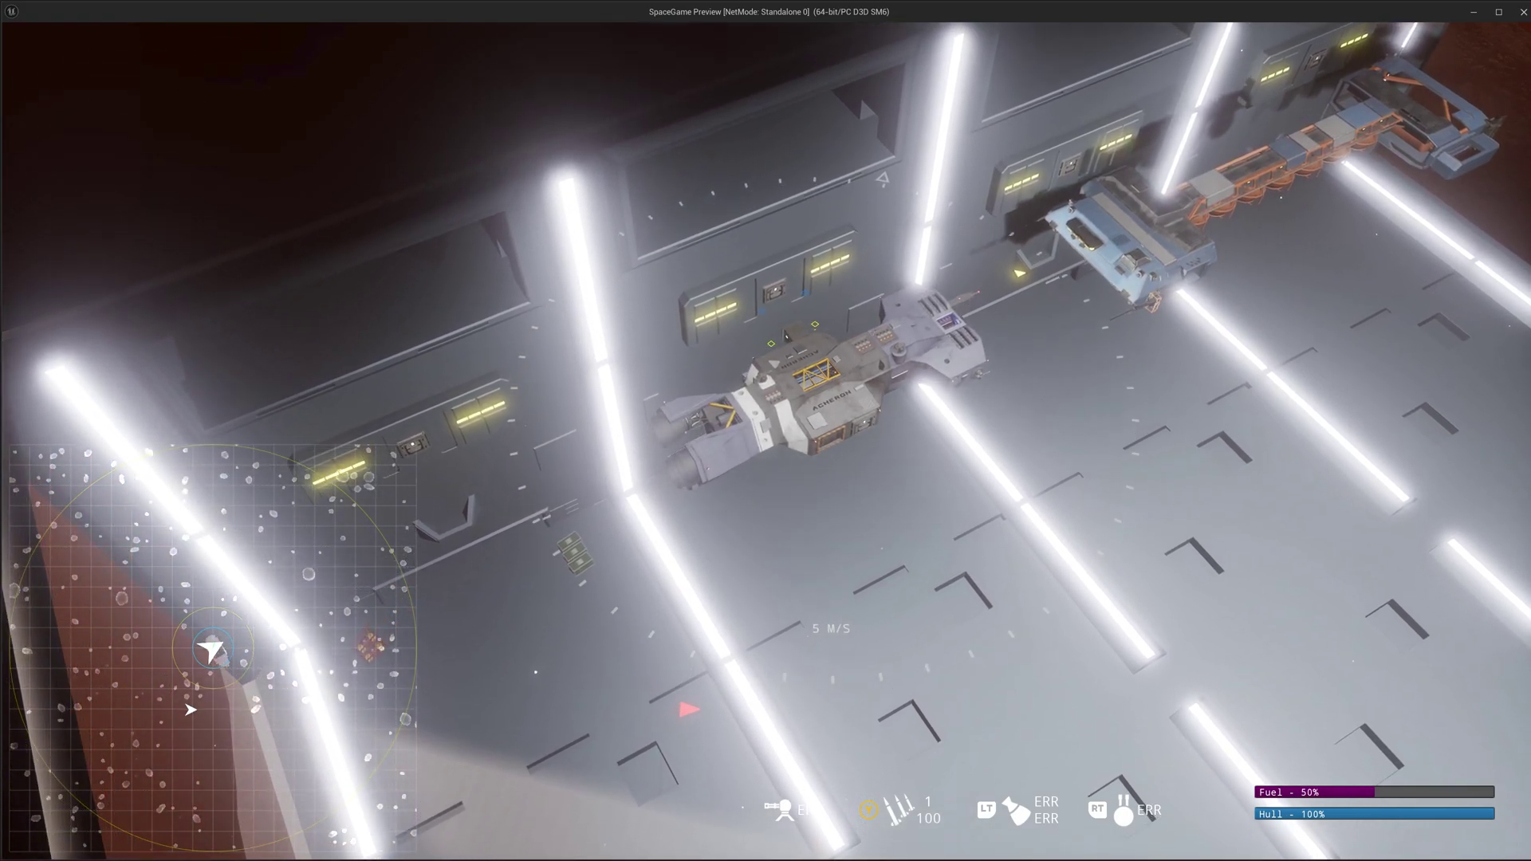
{"action": "left_click", "coordinate": [292, 779]}
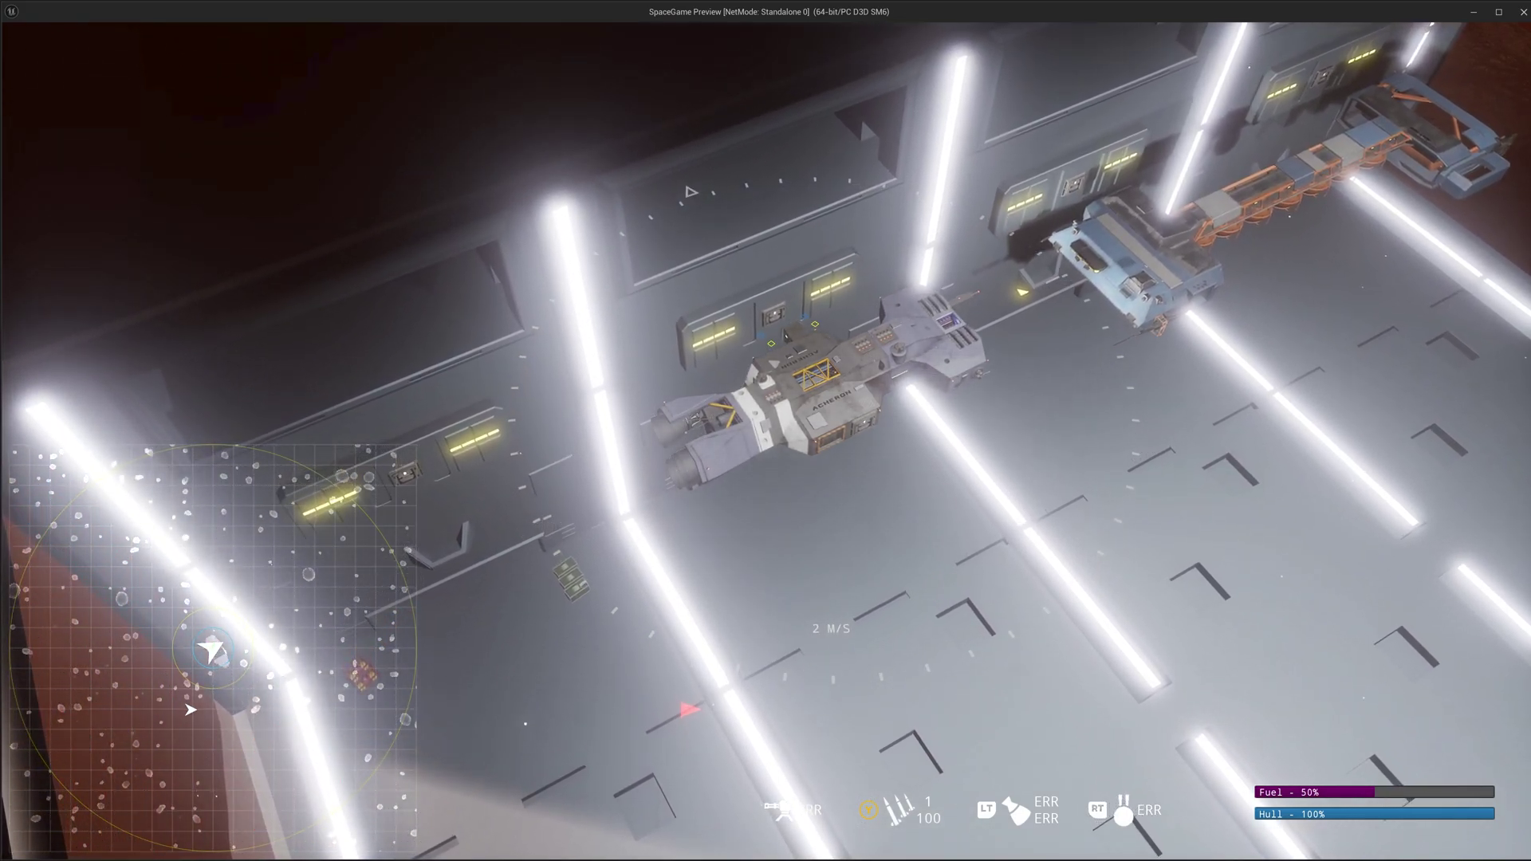
{"action": "left_click", "coordinate": [293, 783]}
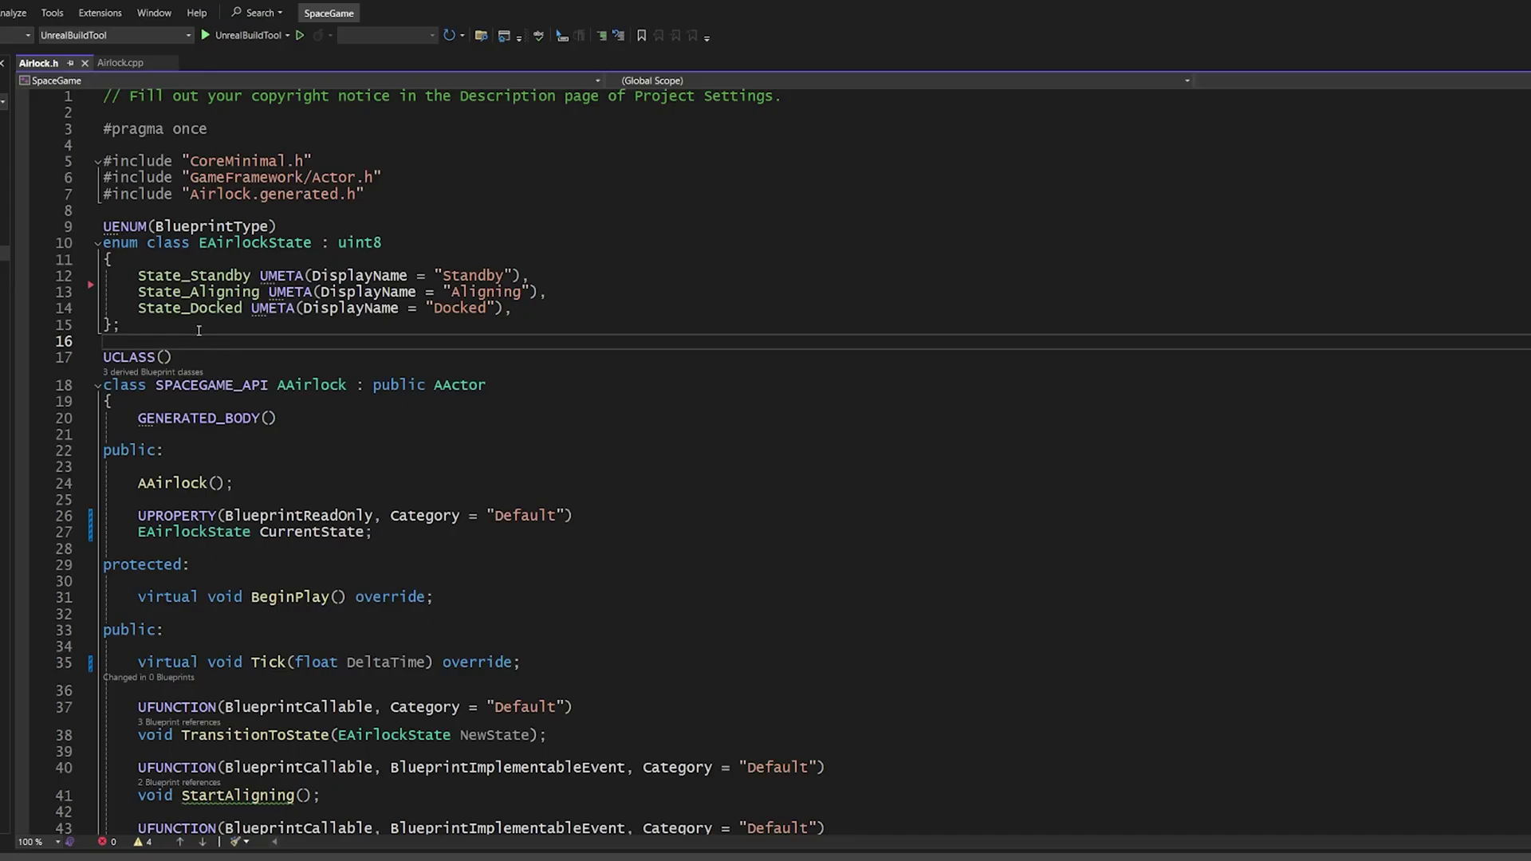
Switch to Visual Studio and examine the EAirlockState enum in Airlock.h with its Standby, Aligning and Docked states
{"action": "left_click_drag", "start_coordinate": [80, 246], "coordinate": [80, 327]}
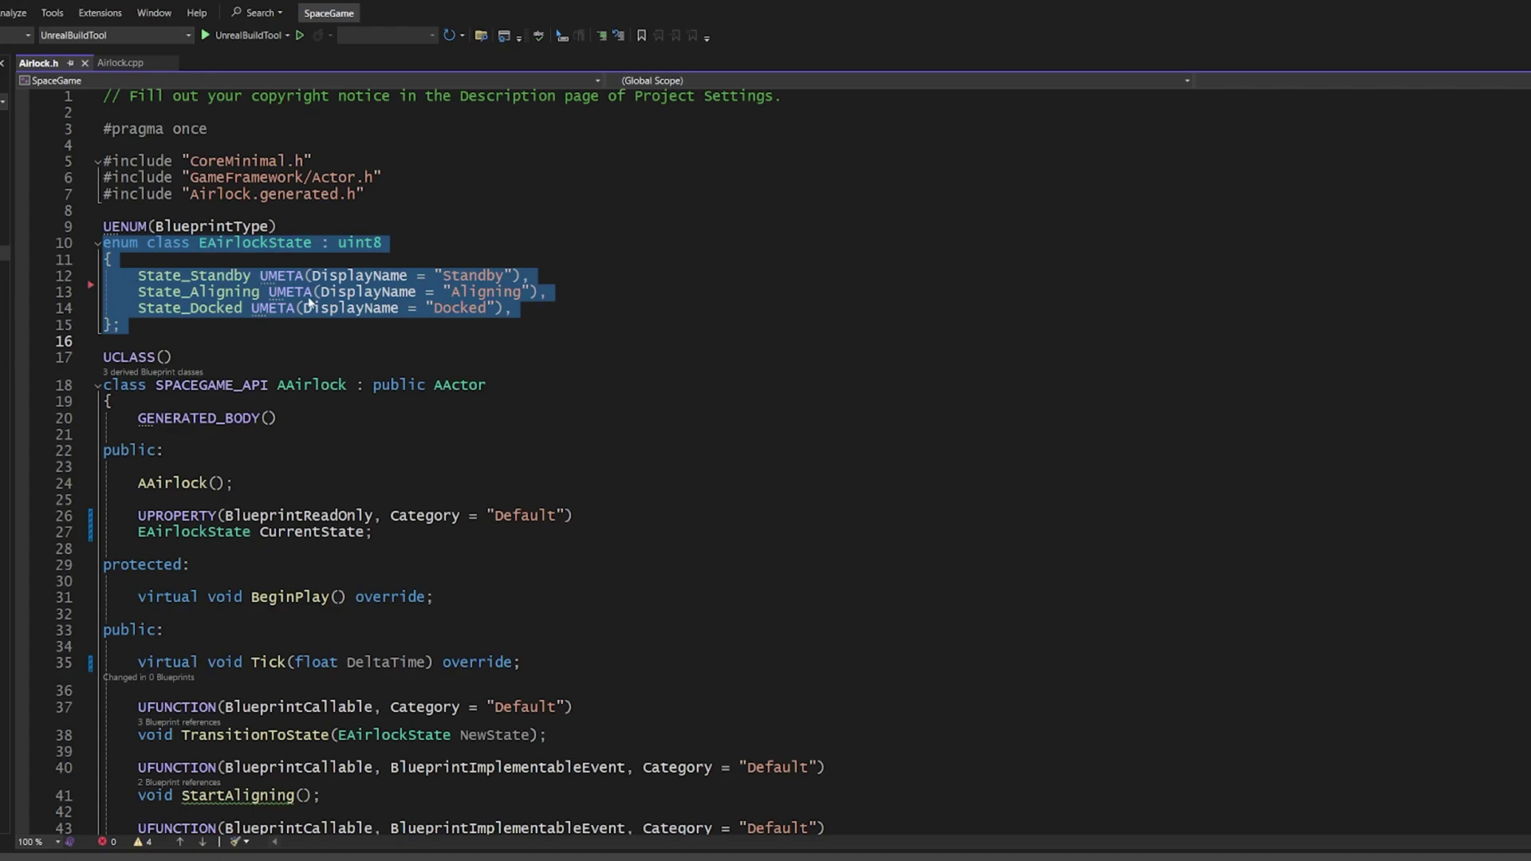
{"action": "double_click", "coordinate": [469, 277]}
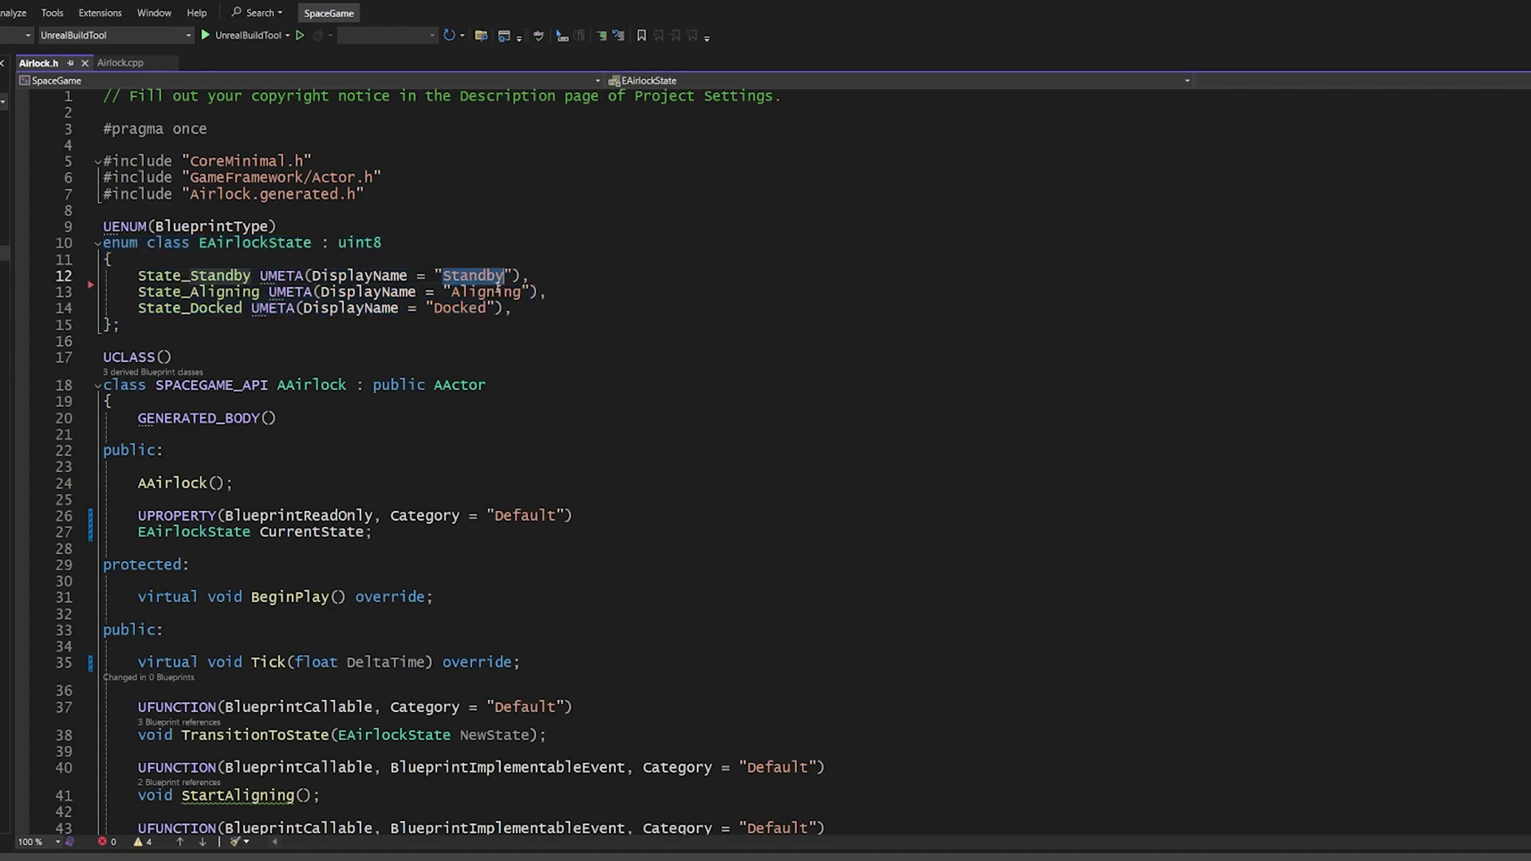
{"action": "double_click", "coordinate": [482, 294]}
{"action": "double_click", "coordinate": [463, 309]}
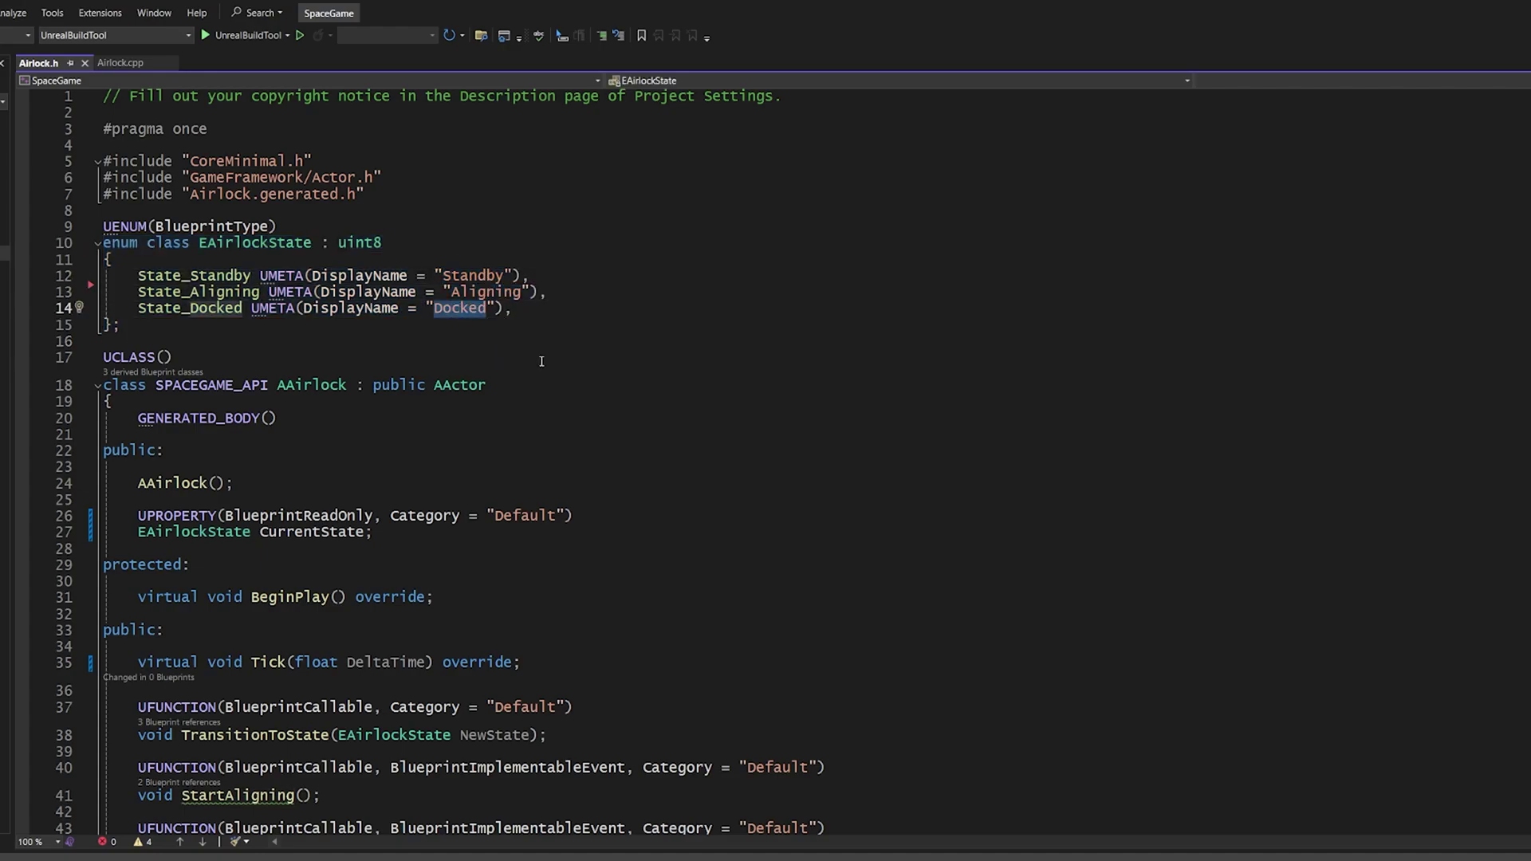
{"action": "left_click", "coordinate": [337, 356]}
{"action": "left_click", "coordinate": [276, 343]}
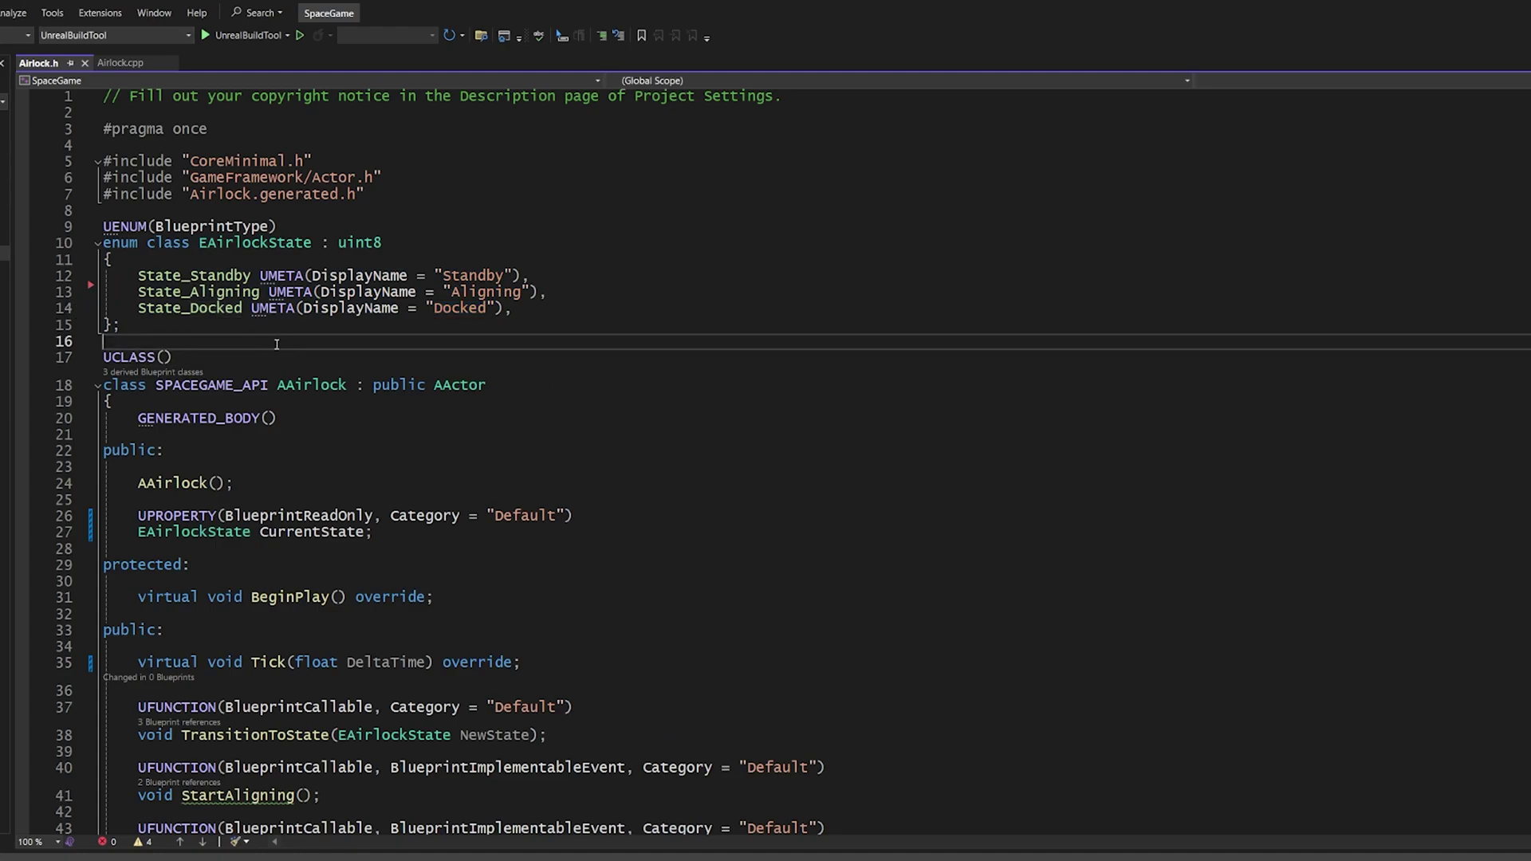
Examine the airlock's Blueprint-callable functions in Airlock.h, from TransitionToState through StartAligning, CancelAligning and FinishAligning to Detach
{"action": "scroll", "coordinate": [538, 353], "scroll_direction": "down", "scroll_amount": 9}
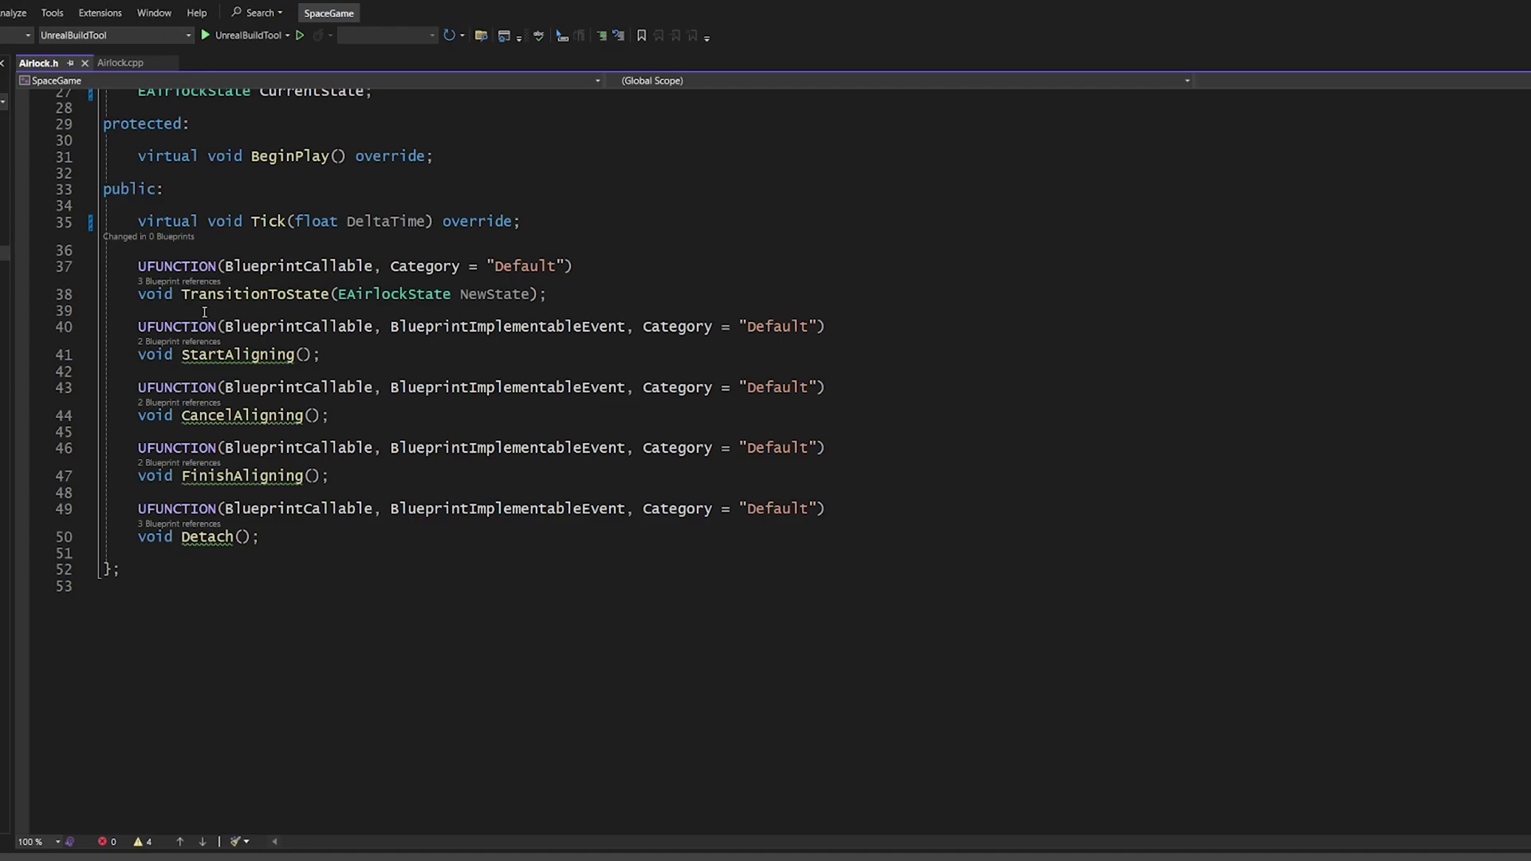
{"action": "left_click_drag", "start_coordinate": [156, 252], "coordinate": [168, 554]}
{"action": "left_click", "coordinate": [169, 554]}
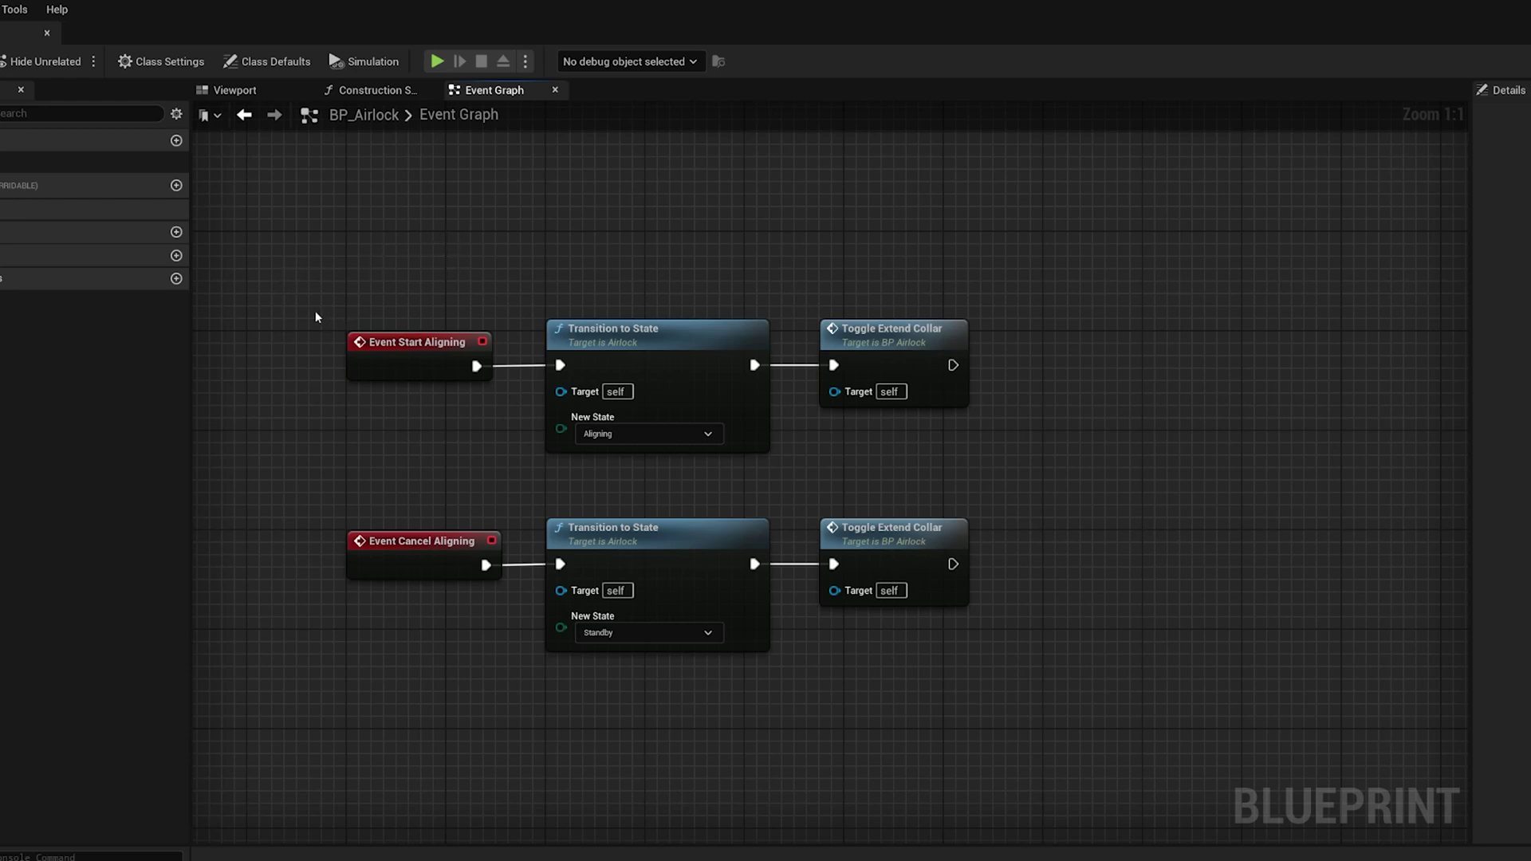
Switch to the BP_Airlock event graph in Unreal Editor and examine the Start Aligning and Cancel Aligning event chains
{"action": "left_click", "coordinate": [414, 355]}
{"action": "left_click", "coordinate": [692, 327]}
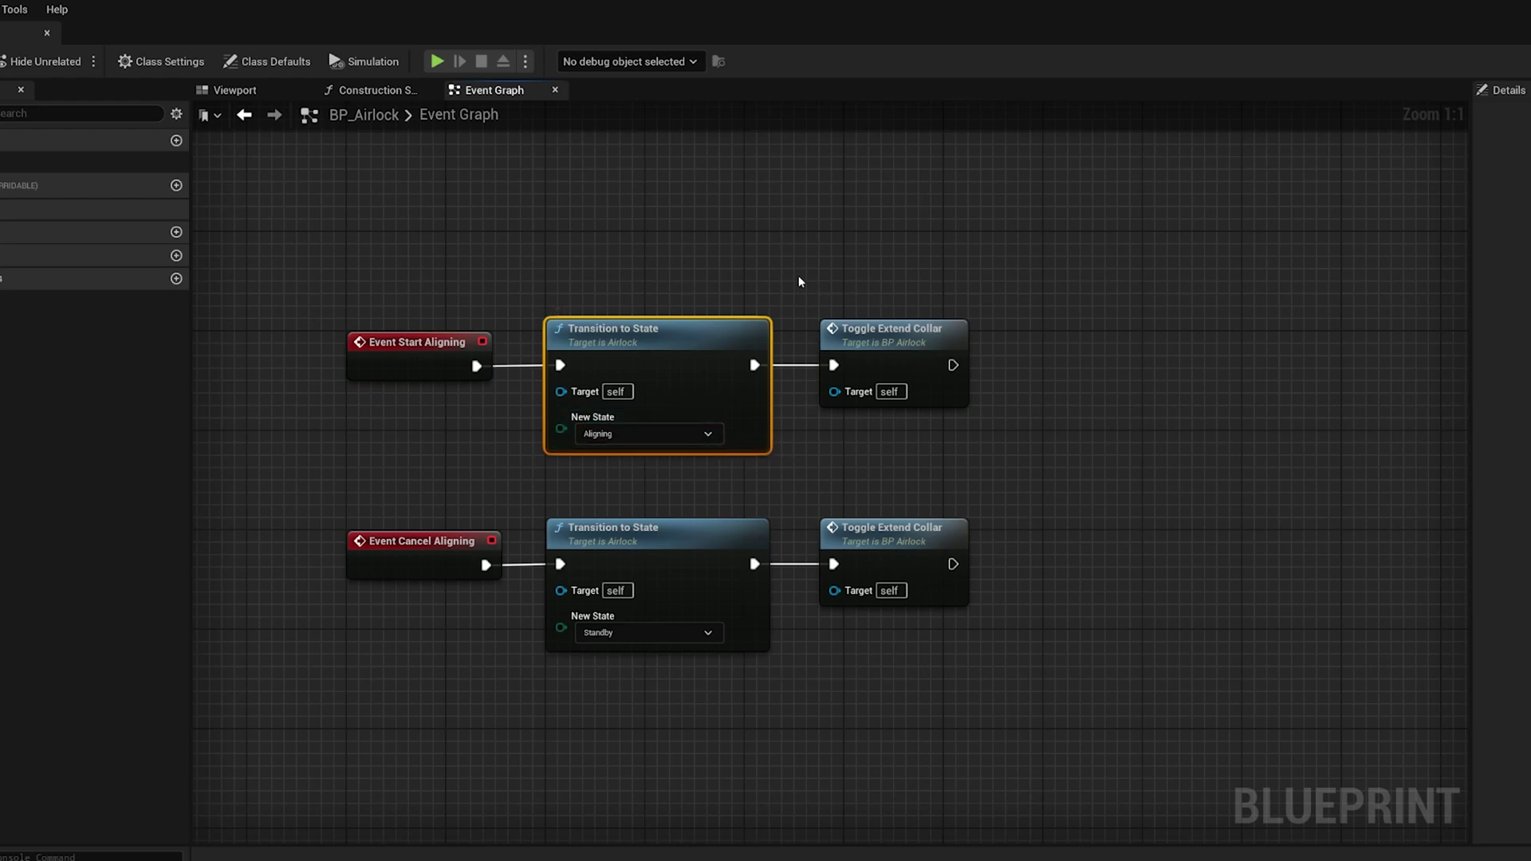
{"action": "left_click_drag", "start_coordinate": [787, 260], "coordinate": [1002, 412]}
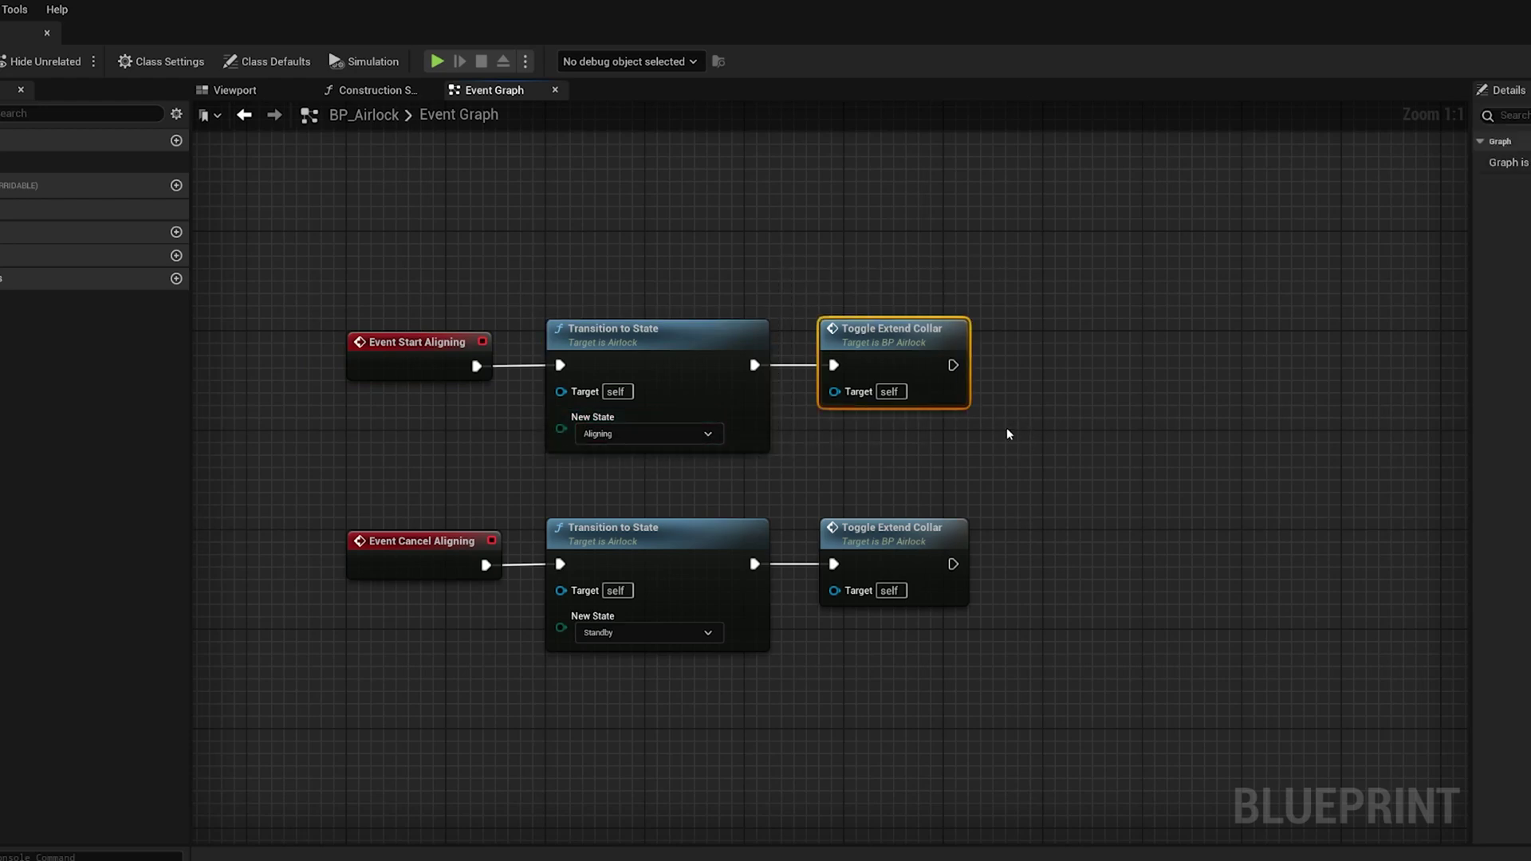
{"action": "left_click", "coordinate": [1022, 449]}
{"action": "left_click", "coordinate": [414, 538]}
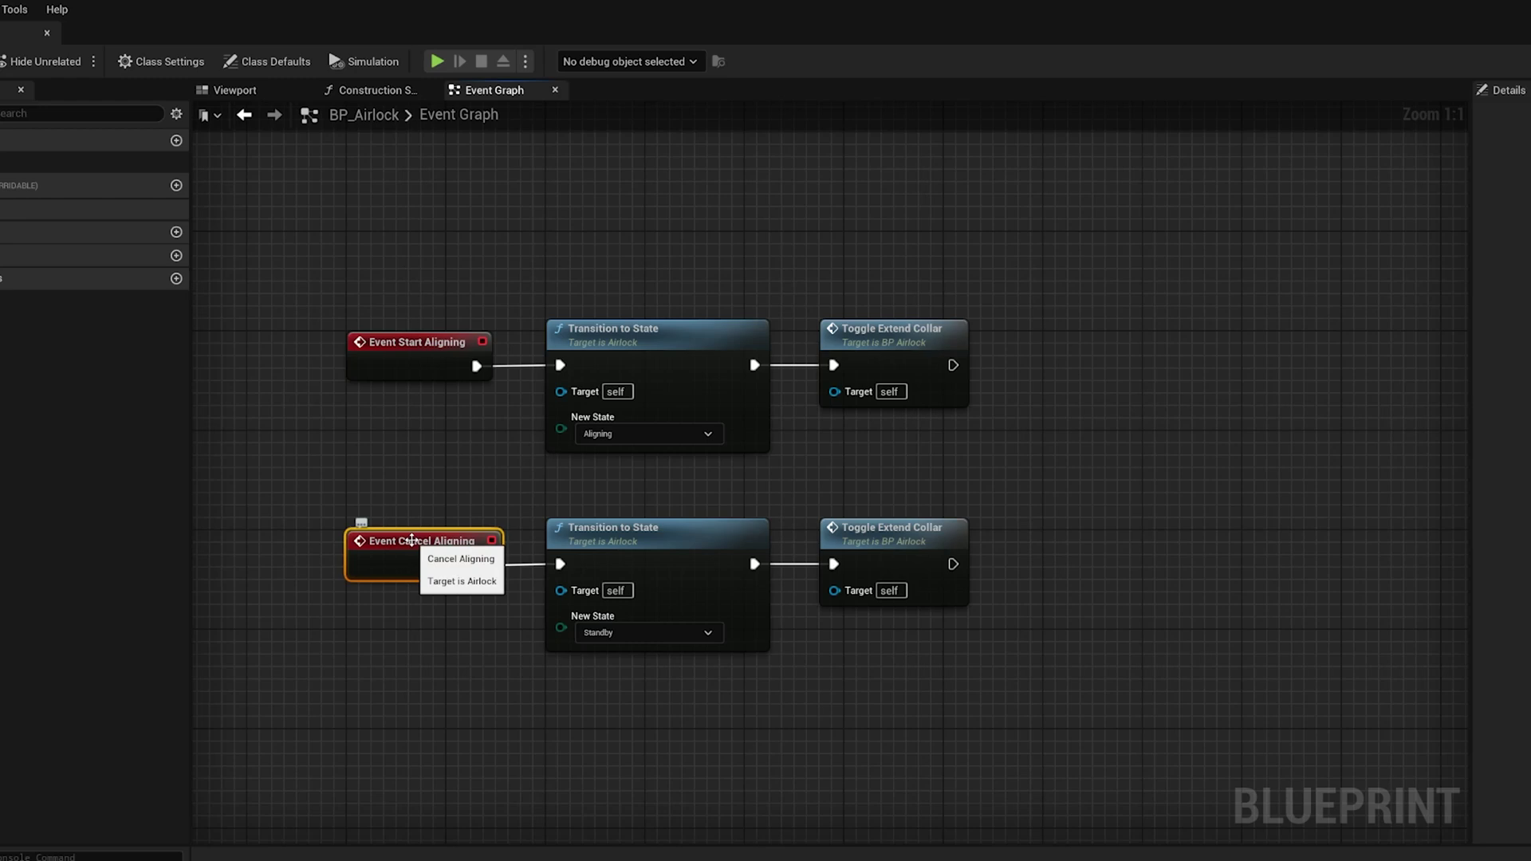
{"action": "left_click", "coordinate": [433, 488]}
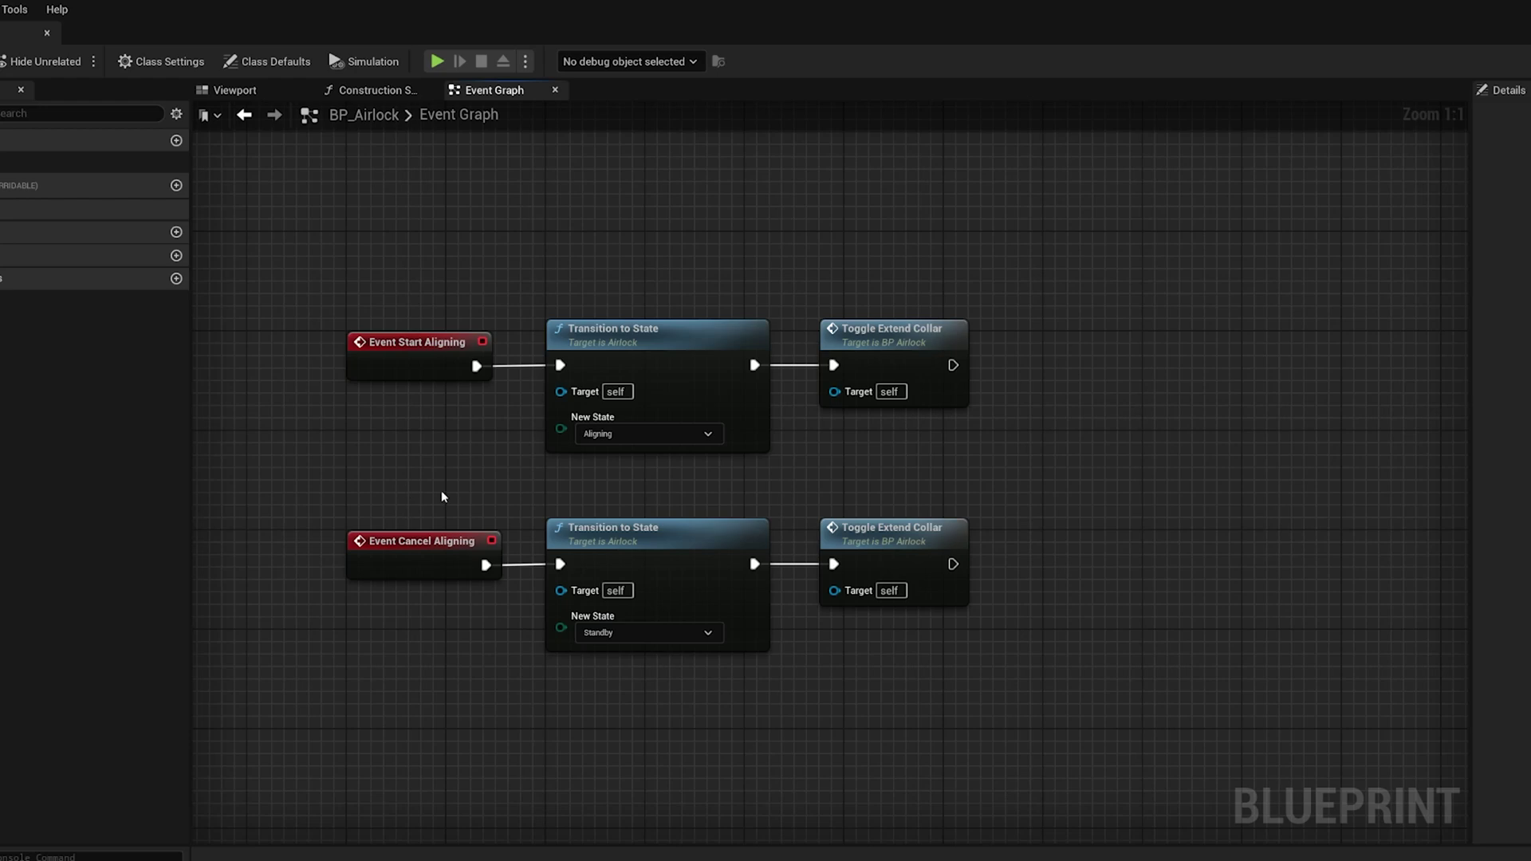
Examine the Cancel Aligning calls and the ToggleExtendCollar event chain up to its Switch on EAirlockState node
{"action": "left_click", "coordinate": [647, 648]}
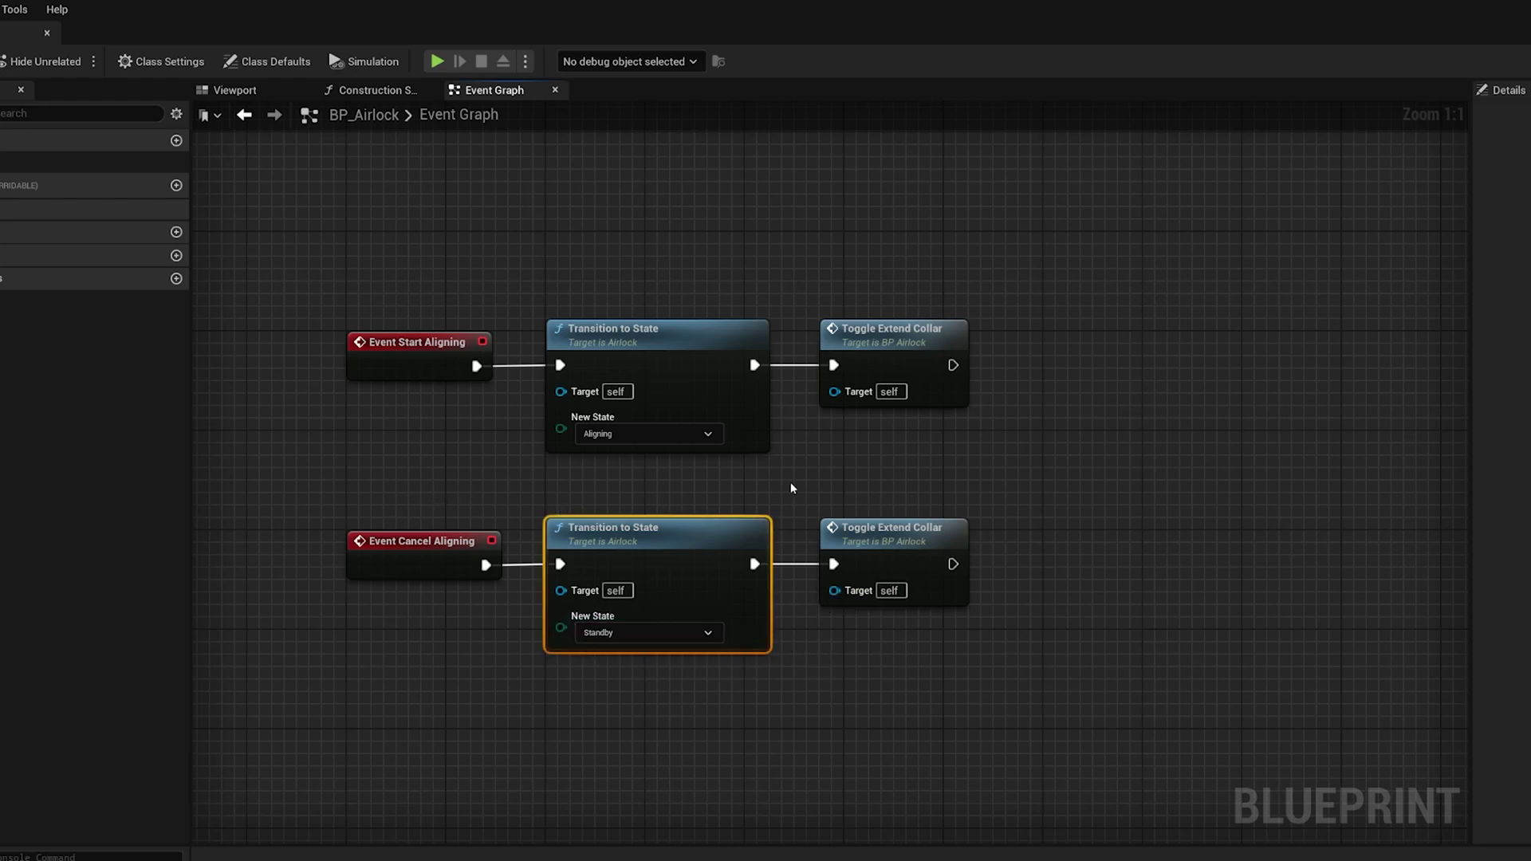
{"action": "left_click_drag", "start_coordinate": [791, 482], "coordinate": [1097, 642]}
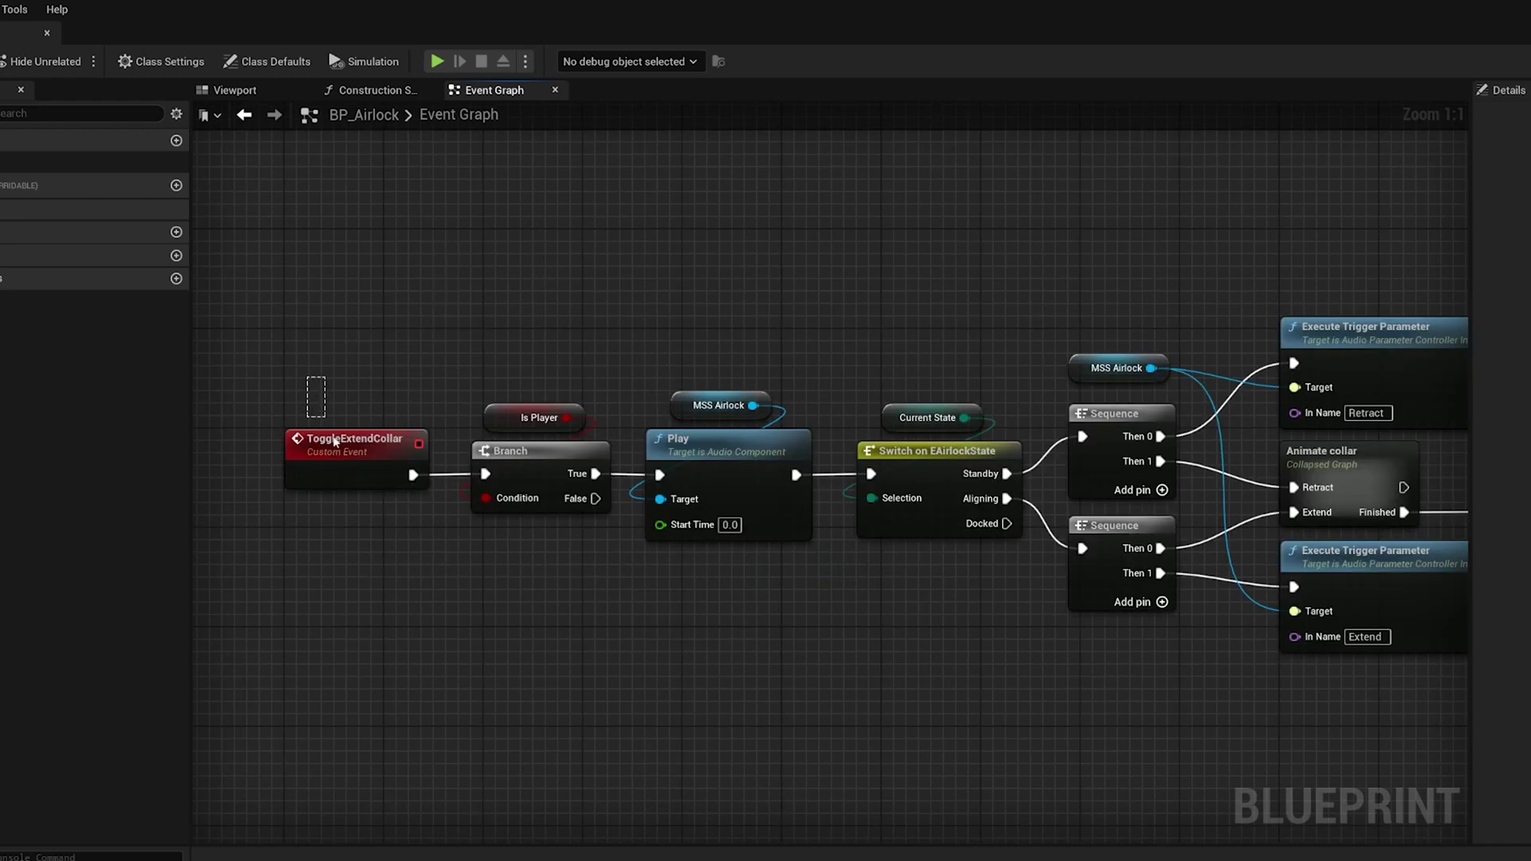
{"action": "left_click_drag", "start_coordinate": [335, 441], "coordinate": [394, 540]}
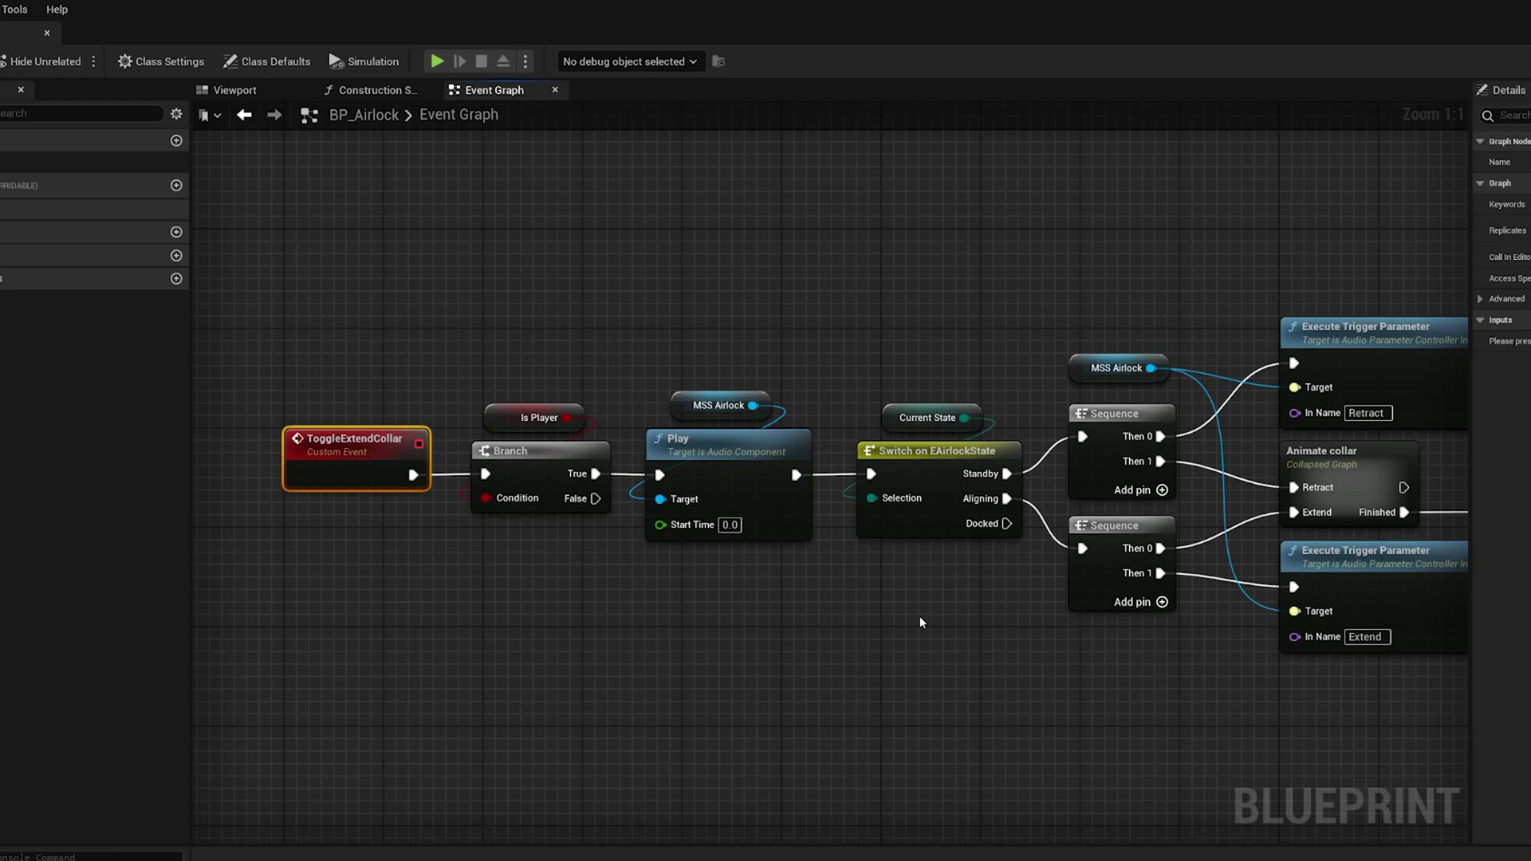
{"action": "left_click_drag", "start_coordinate": [903, 365], "coordinate": [988, 626]}
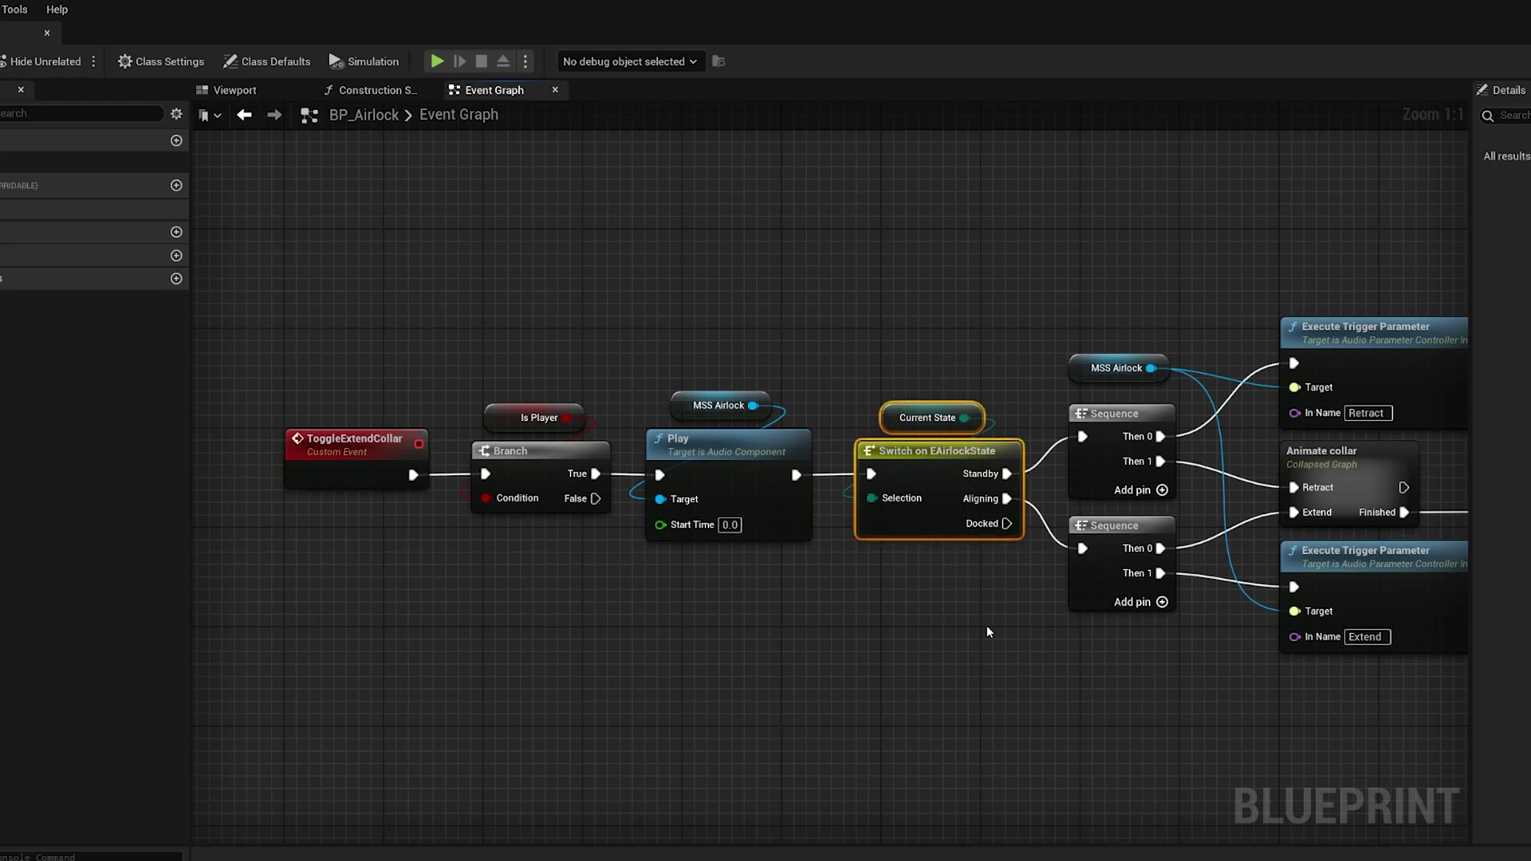
{"action": "right_click_drag", "start_coordinate": [987, 625], "coordinate": [555, 611]}
{"action": "left_click", "coordinate": [522, 592]}
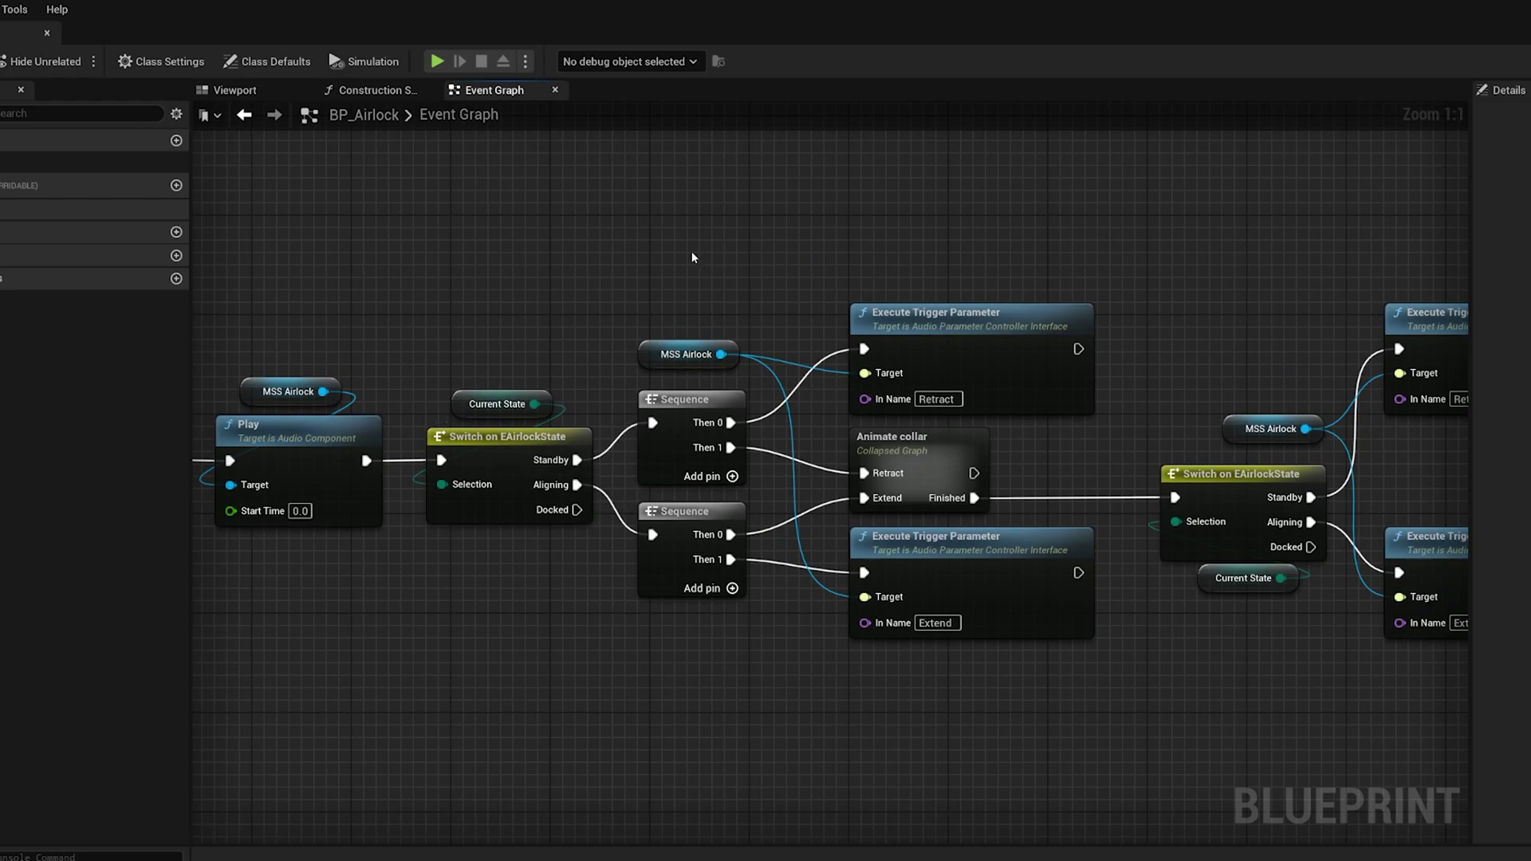
Examine the Standby branch that retracts the collar, the Aligning branch that extends it, and the nodes following Animate collar
{"action": "left_click_drag", "start_coordinate": [691, 257], "coordinate": [1061, 478]}
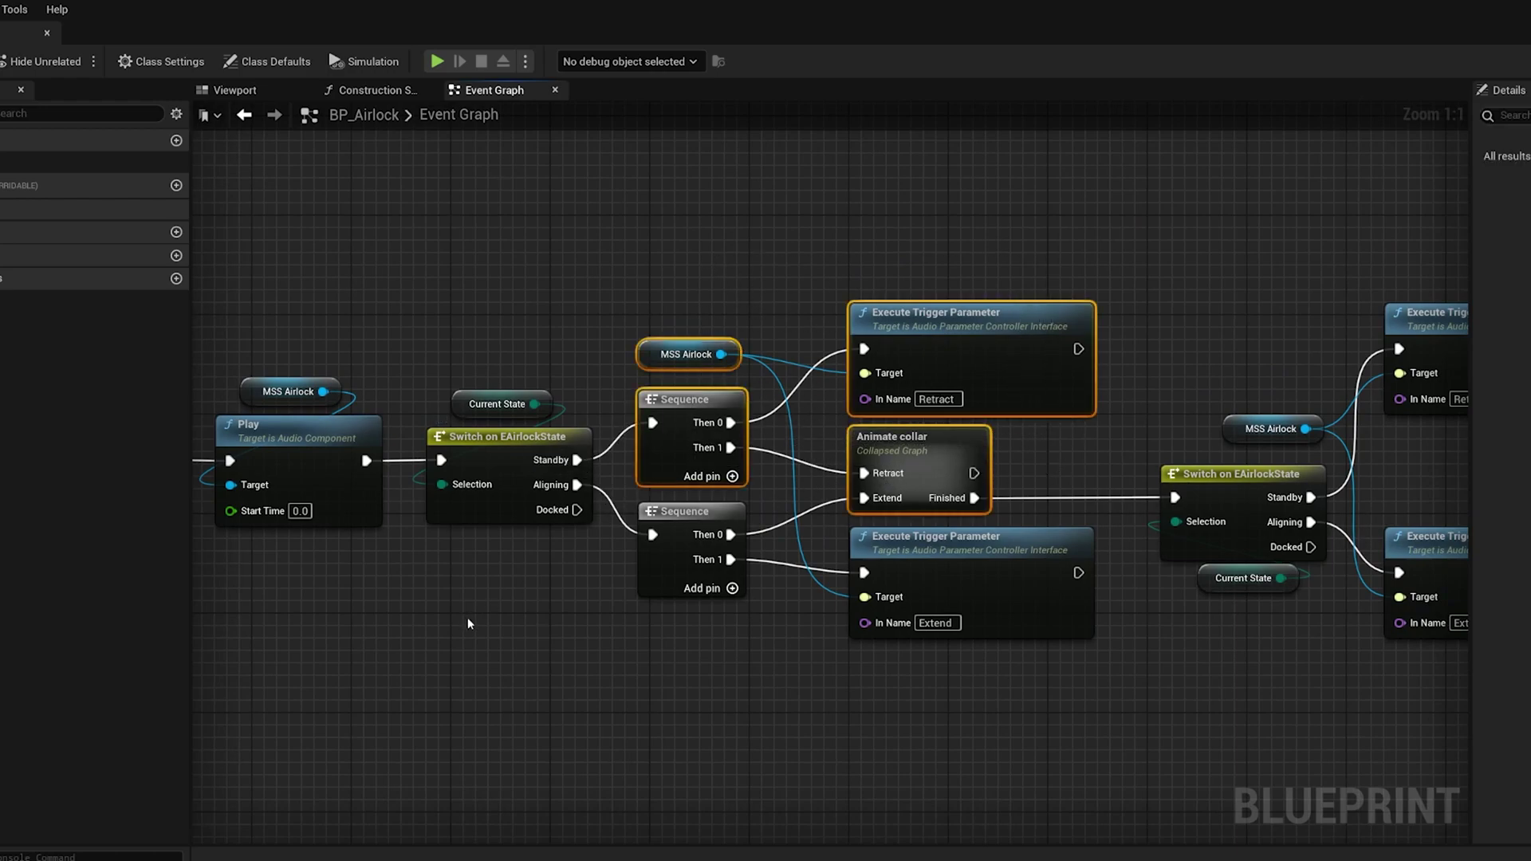
{"action": "left_click", "coordinate": [536, 609]}
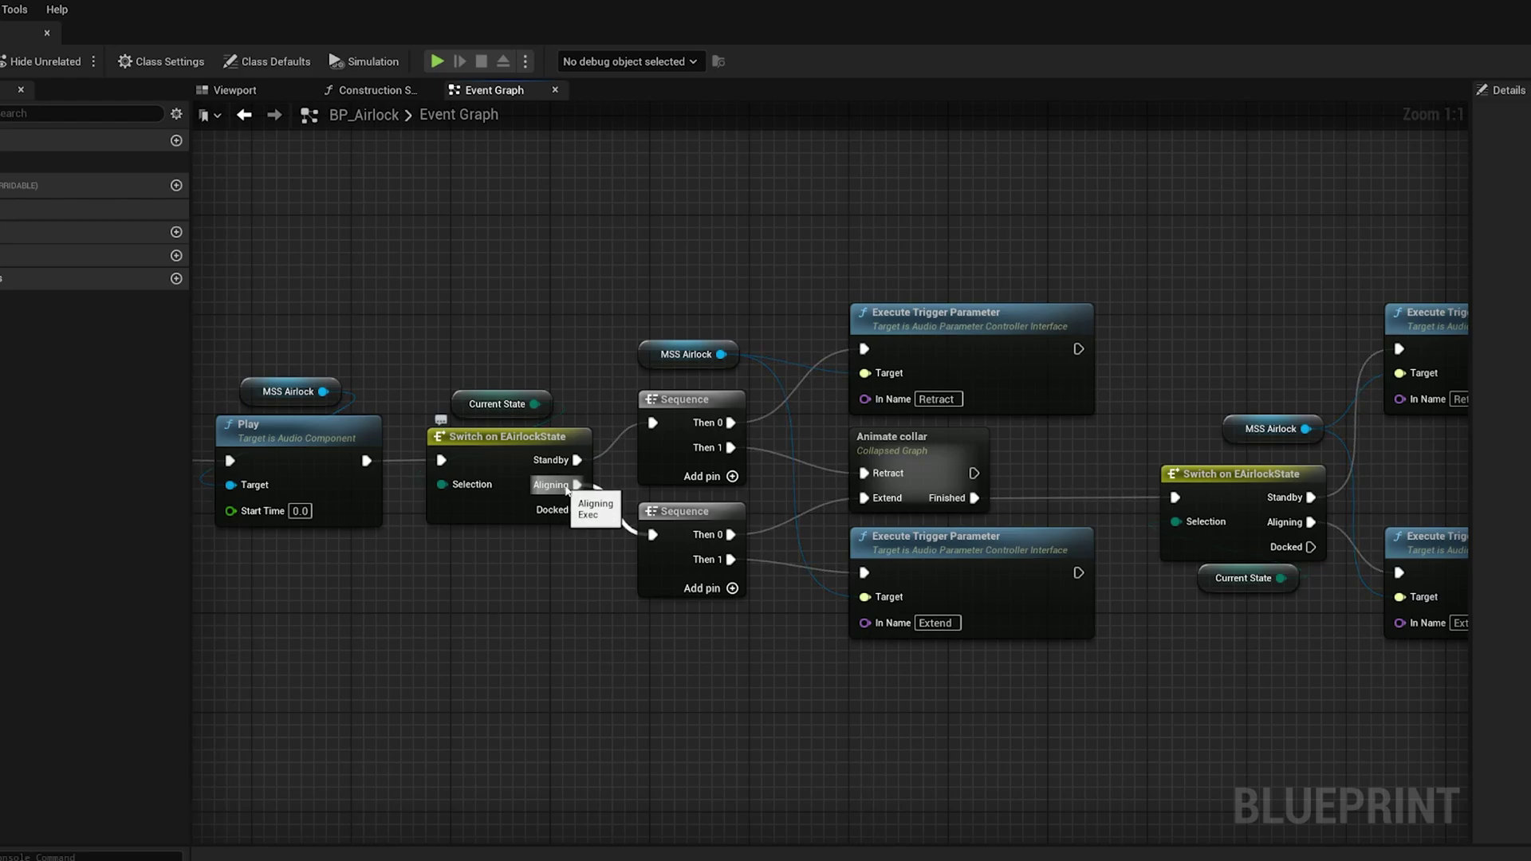
{"action": "left_click_drag", "start_coordinate": [610, 706], "coordinate": [949, 496]}
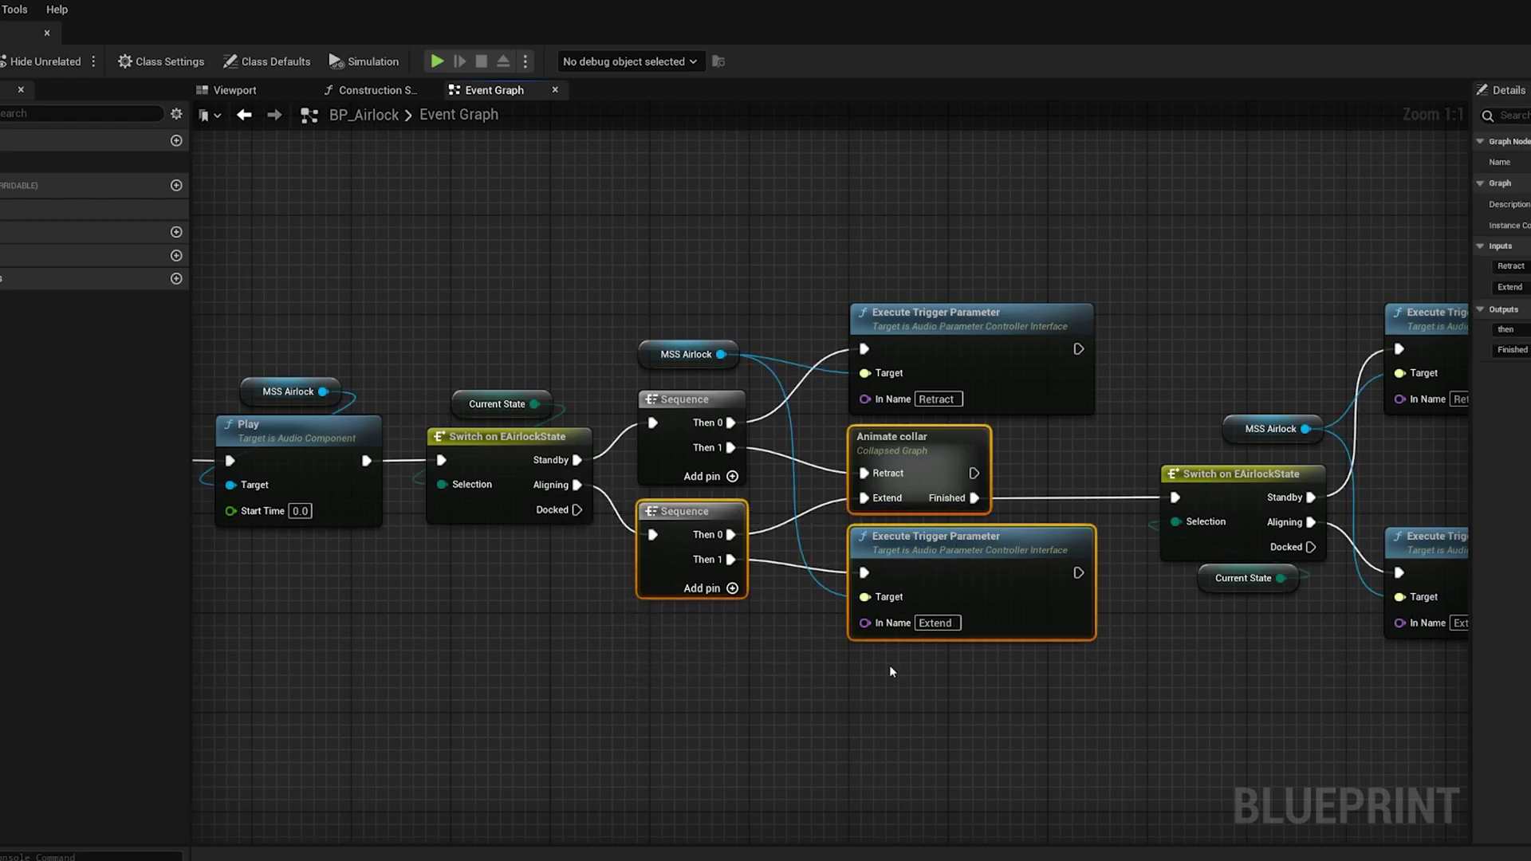
{"action": "left_click", "coordinate": [904, 730]}
{"action": "right_click_drag", "start_coordinate": [920, 731], "coordinate": [575, 735]}
{"action": "left_click_drag", "start_coordinate": [1196, 722], "coordinate": [745, 358]}
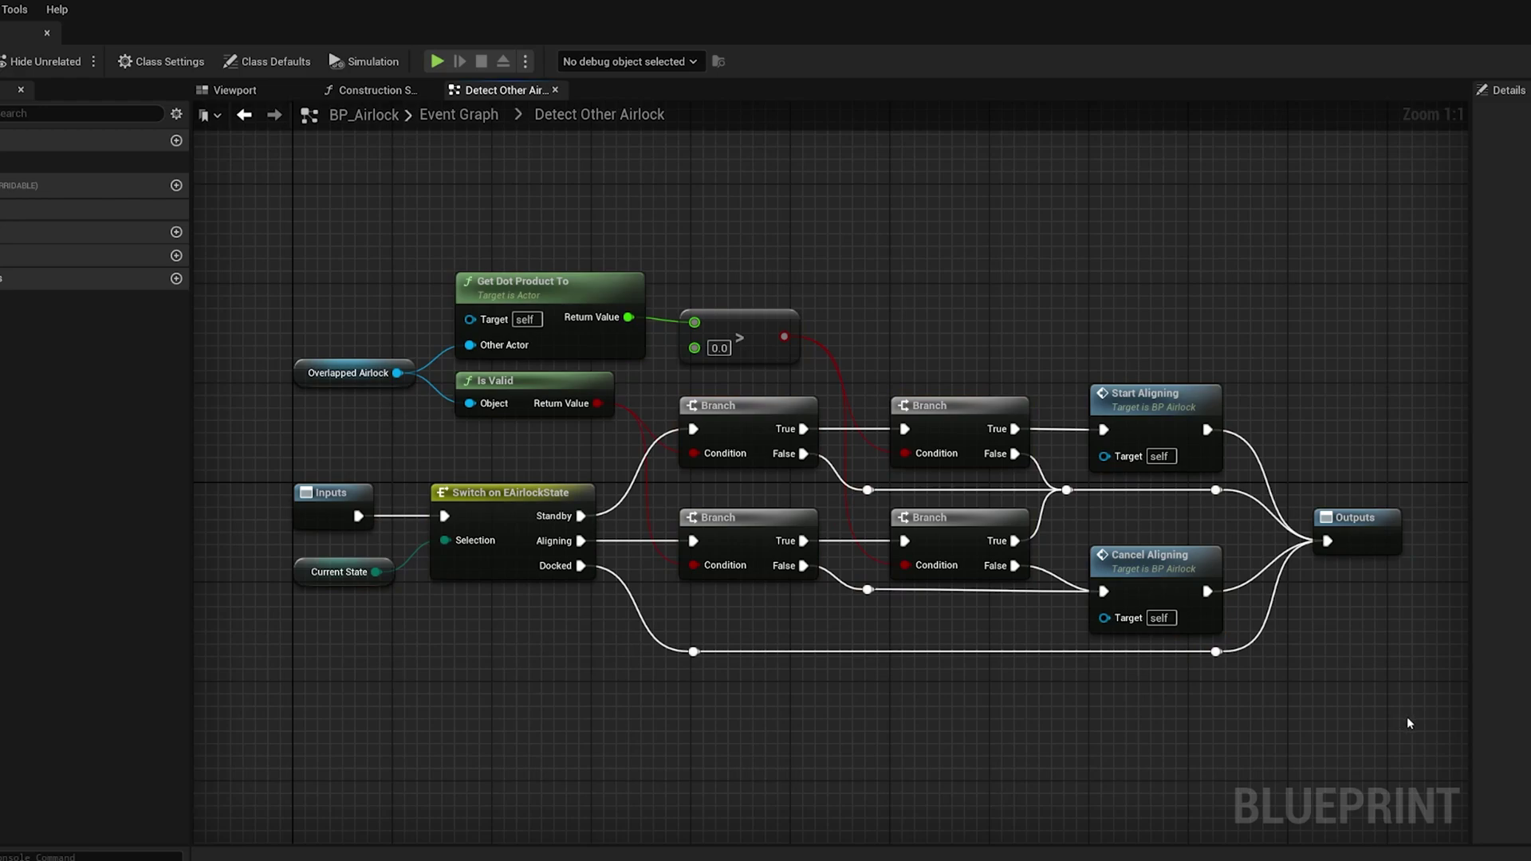
Wrap all nodes of the Detect Other Airlock graph in a comment box titled "TODO: move to C++"
{"action": "left_click_drag", "start_coordinate": [1334, 681], "coordinate": [272, 239]}
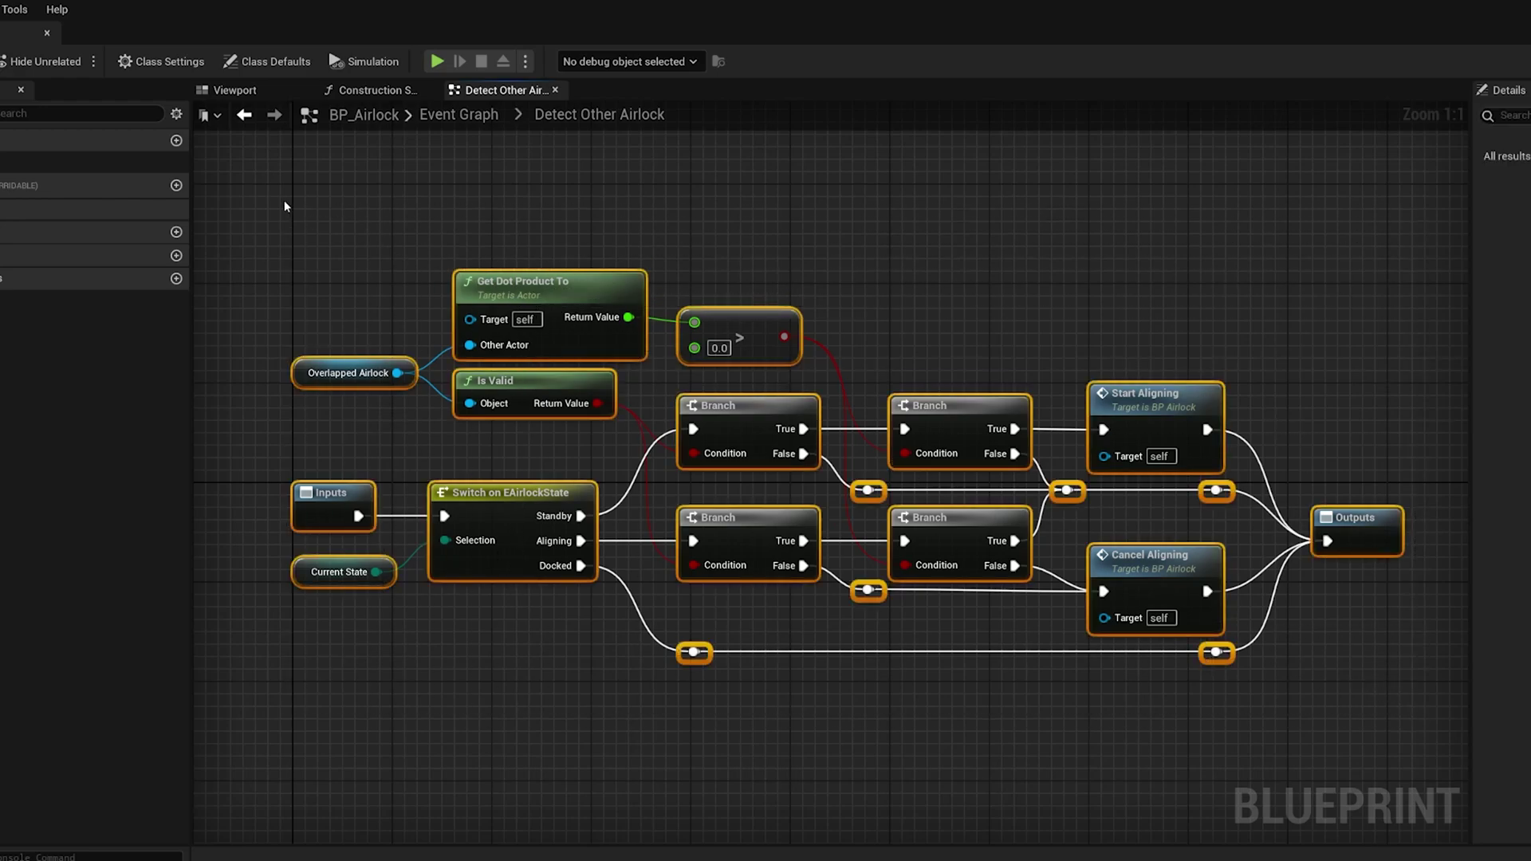
{"action": "left_click", "coordinate": [261, 230]}
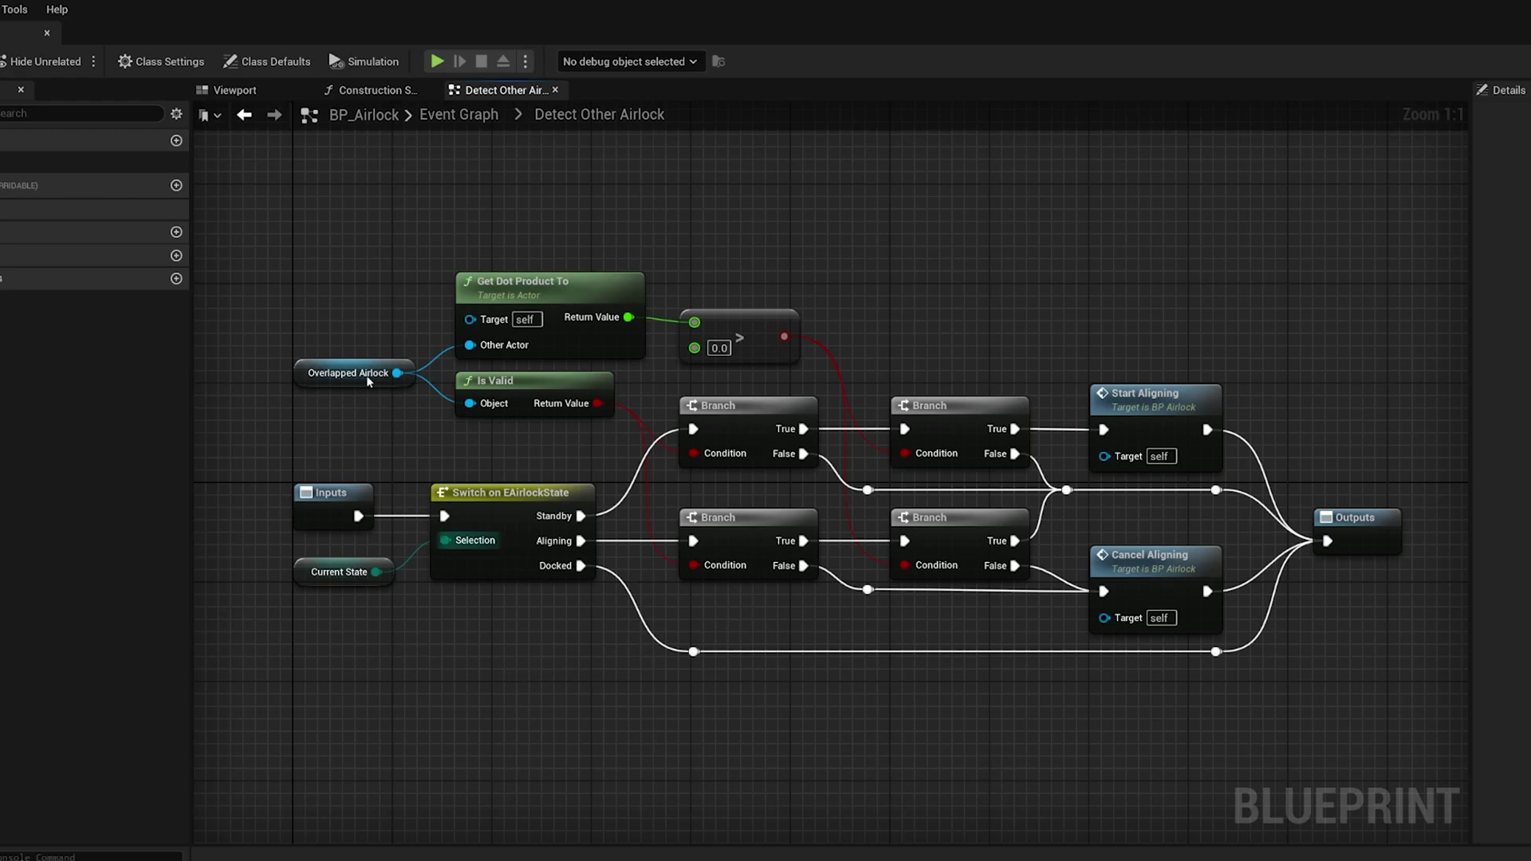
{"action": "left_click_drag", "start_coordinate": [295, 214], "coordinate": [1416, 740]}
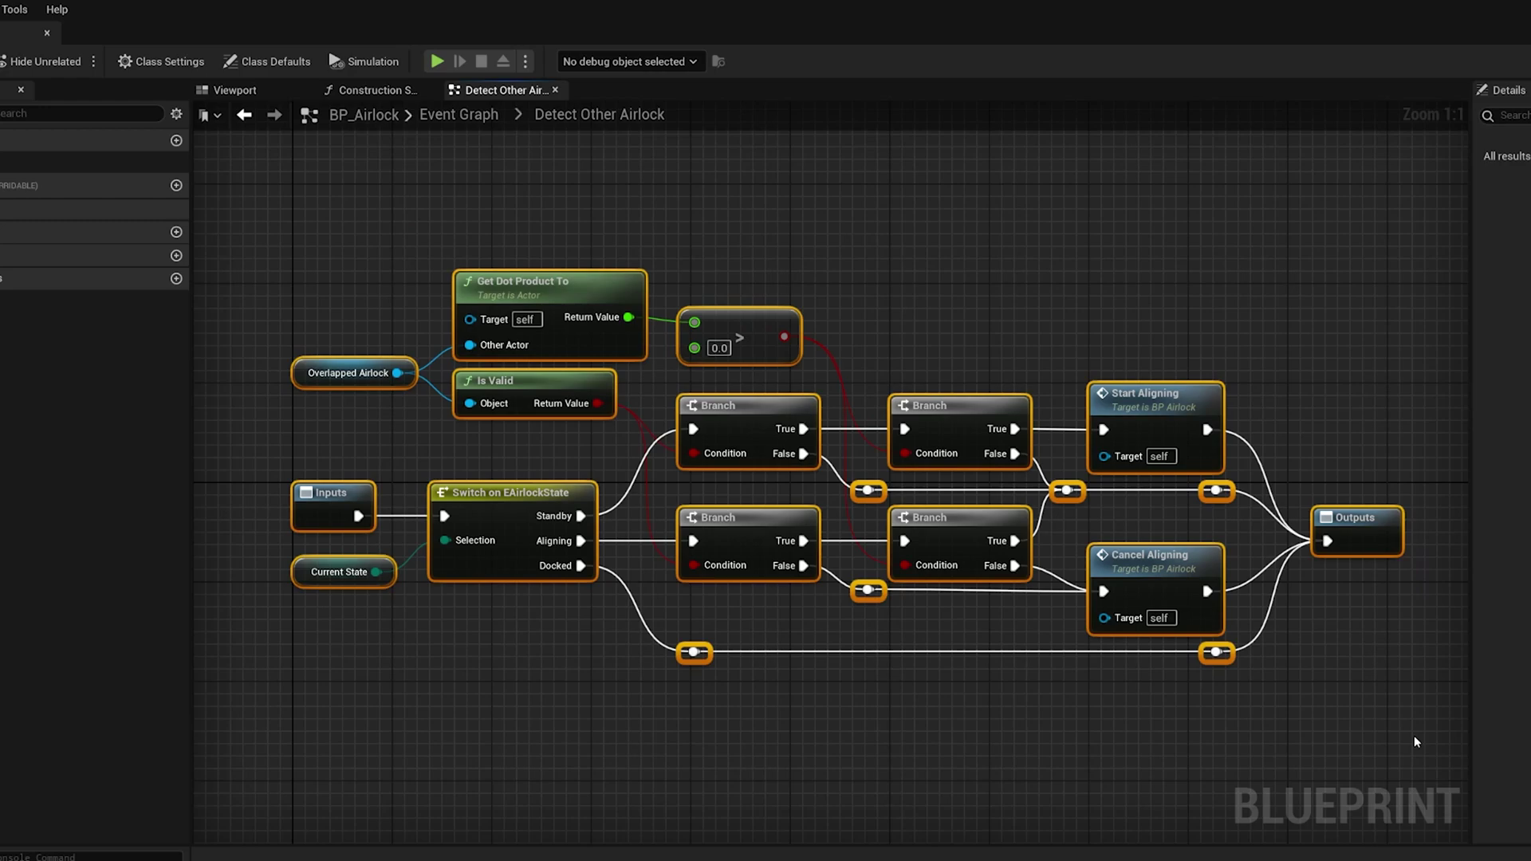
{"action": "type", "text": "cTODO: "}
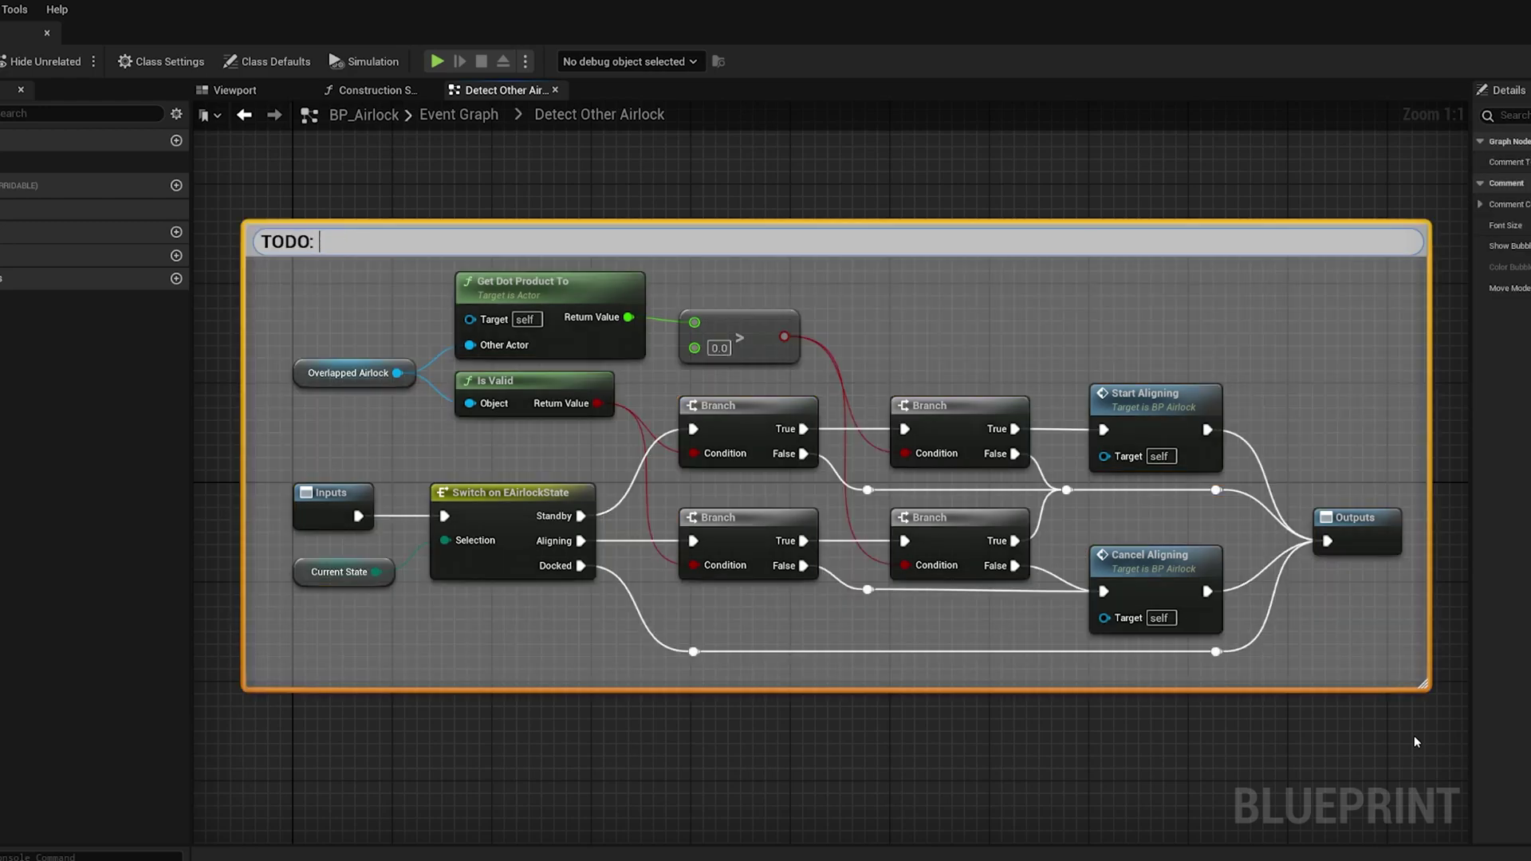
{"action": "type", "text": "mpve"}
{"action": "key", "text": "BackSpace"}
{"action": "key", "text": "BackSpace"}
{"action": "key", "text": "BackSpace"}
{"action": "type", "text": "ove to C++"}
{"action": "left_click", "coordinate": [597, 177]}
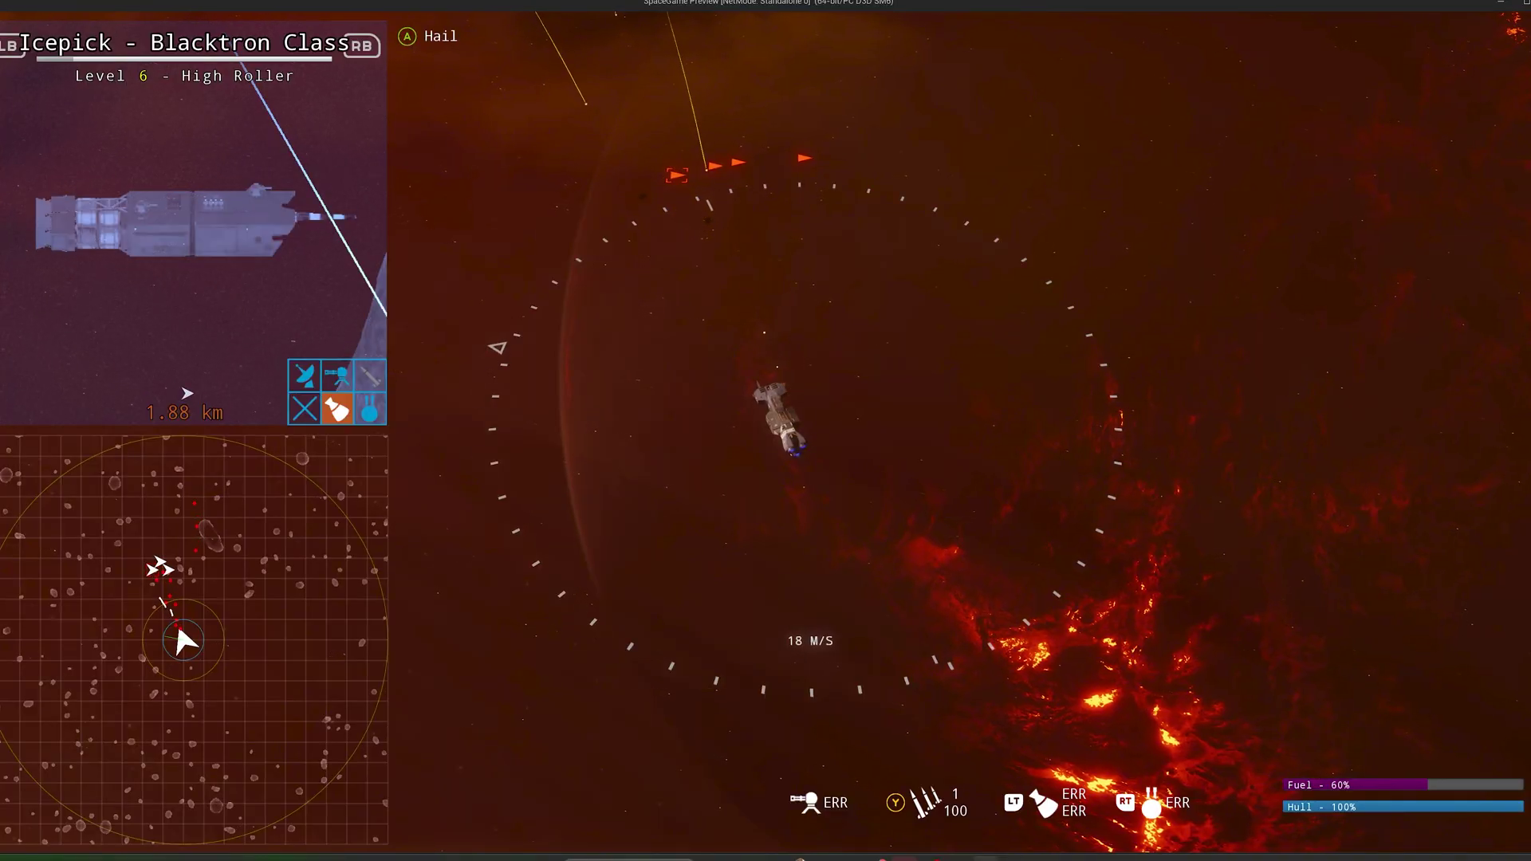
Switch to the running game preview and cycle the ship target to the Stiletto and on to the Splinter
{"action": "key", "text": "Tab"}
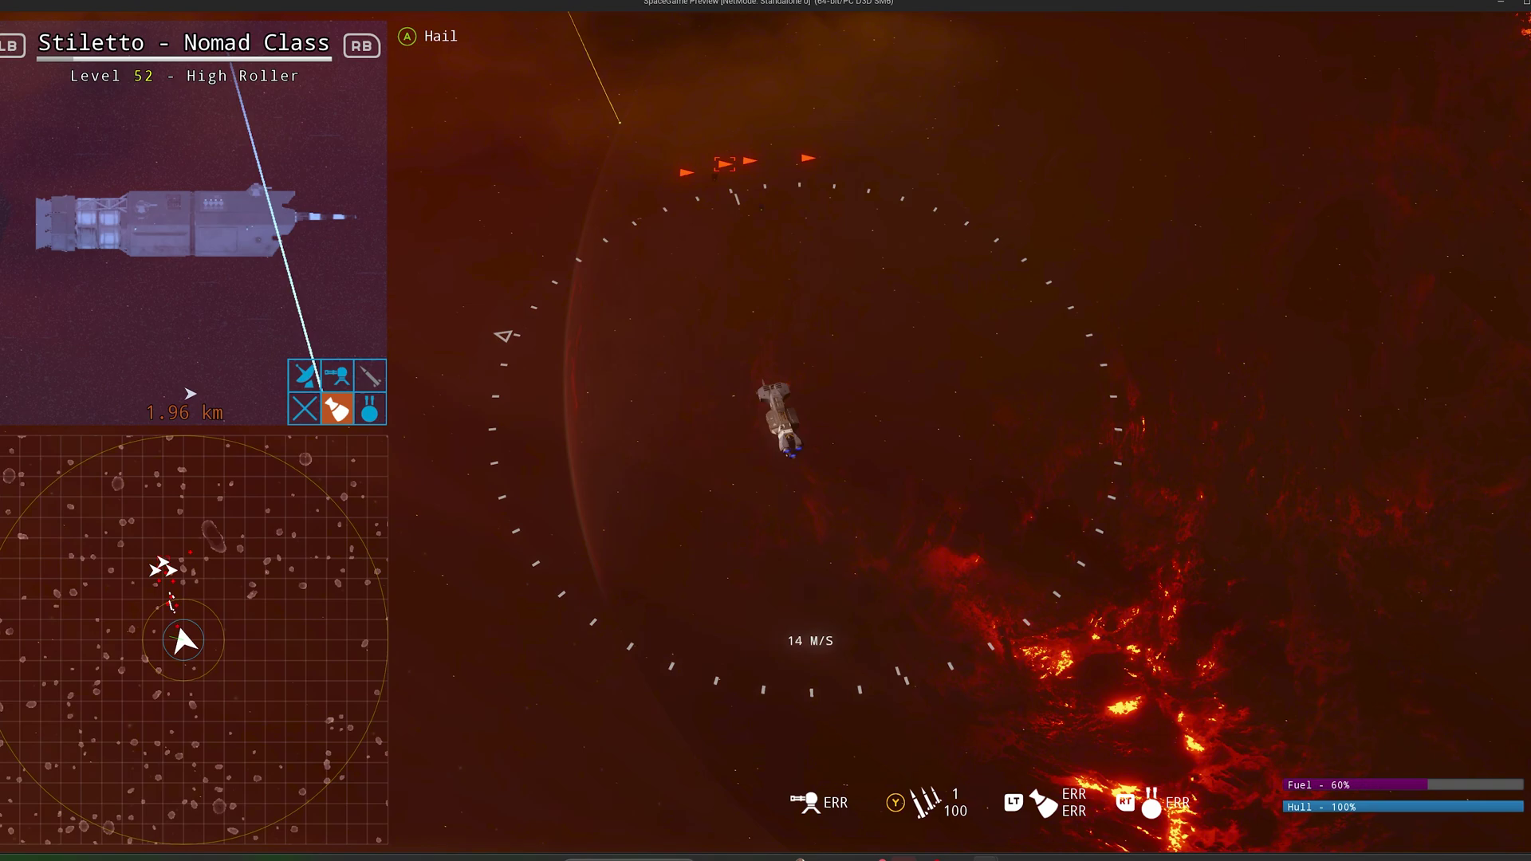
{"action": "key", "text": "Tab"}
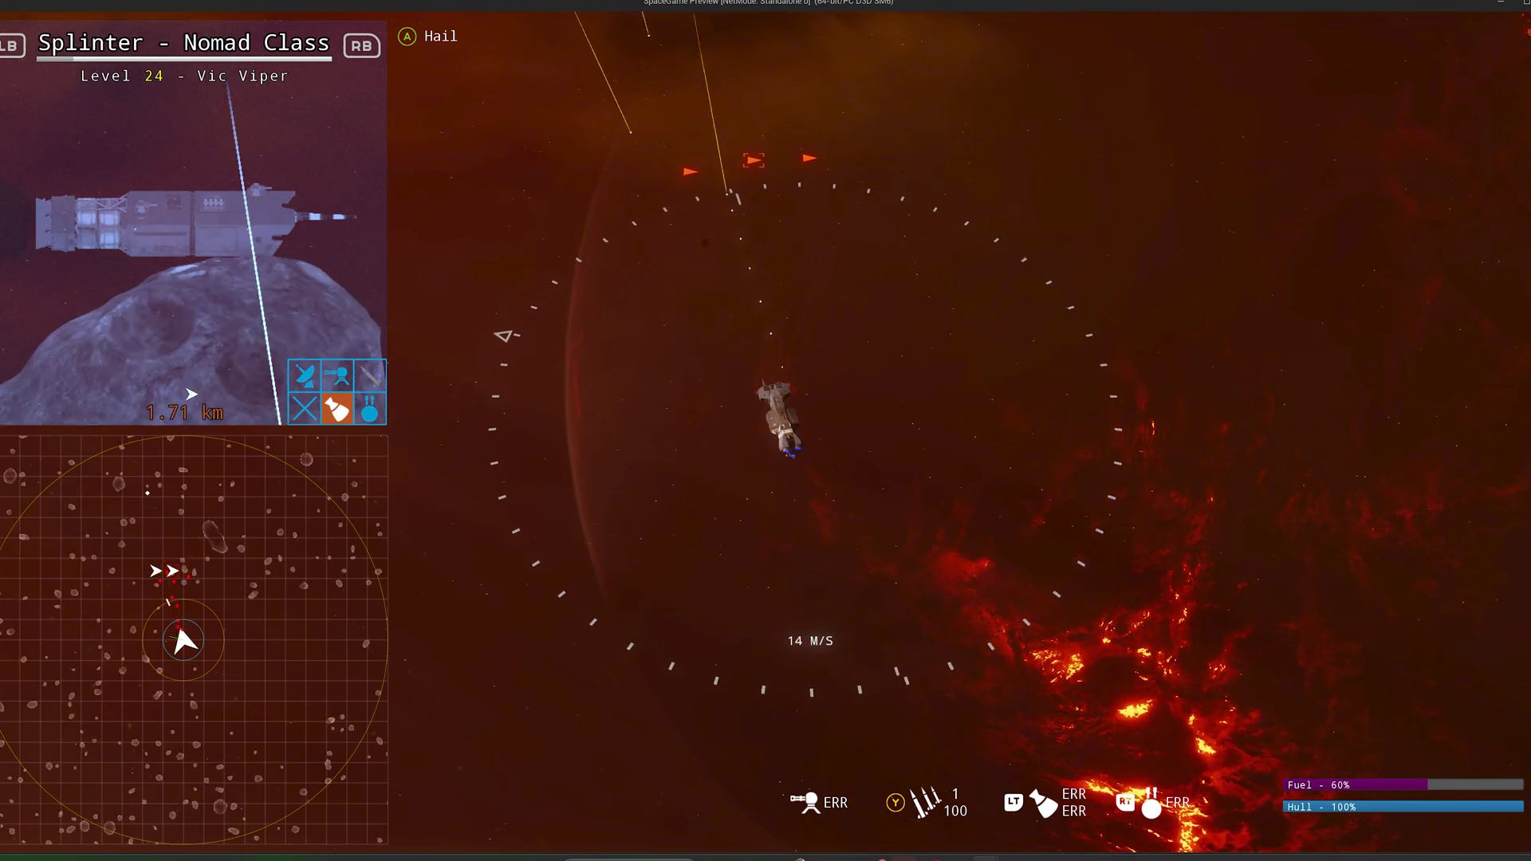